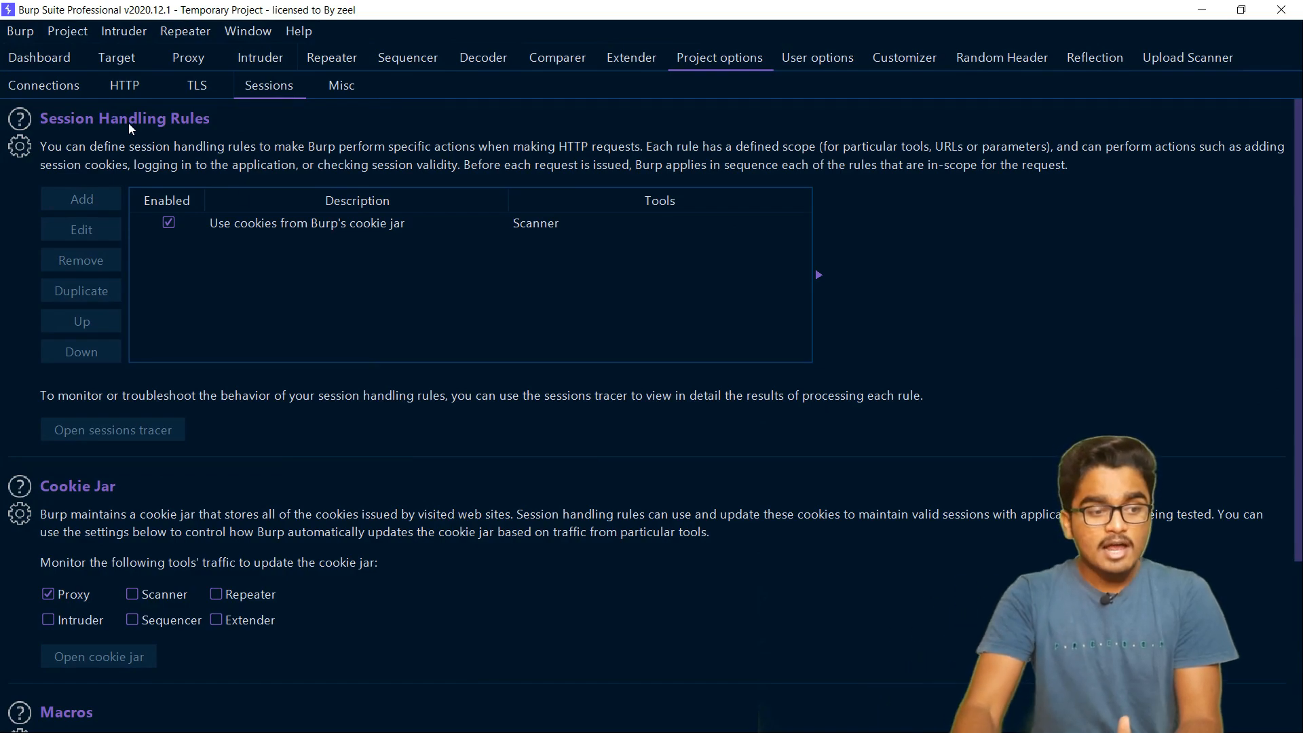
scroll(263, 247, down, 3)
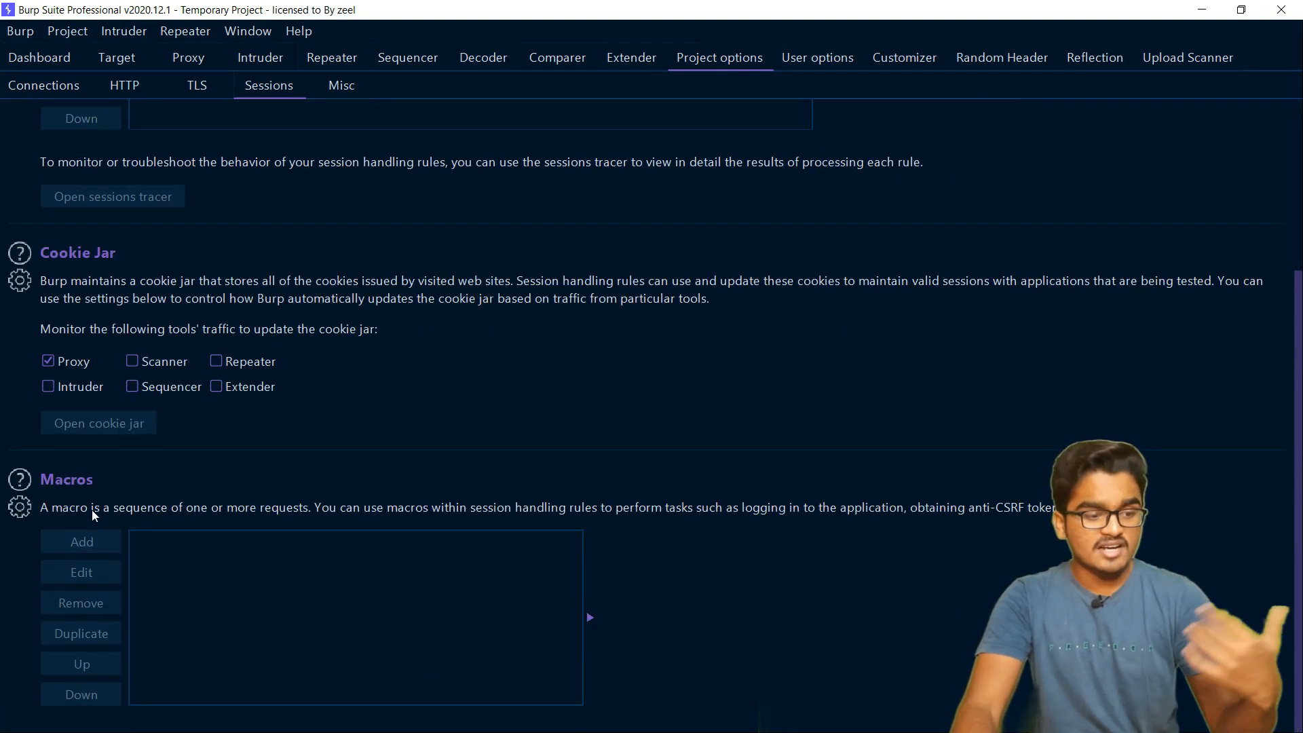
scroll(91, 511, up, 3)
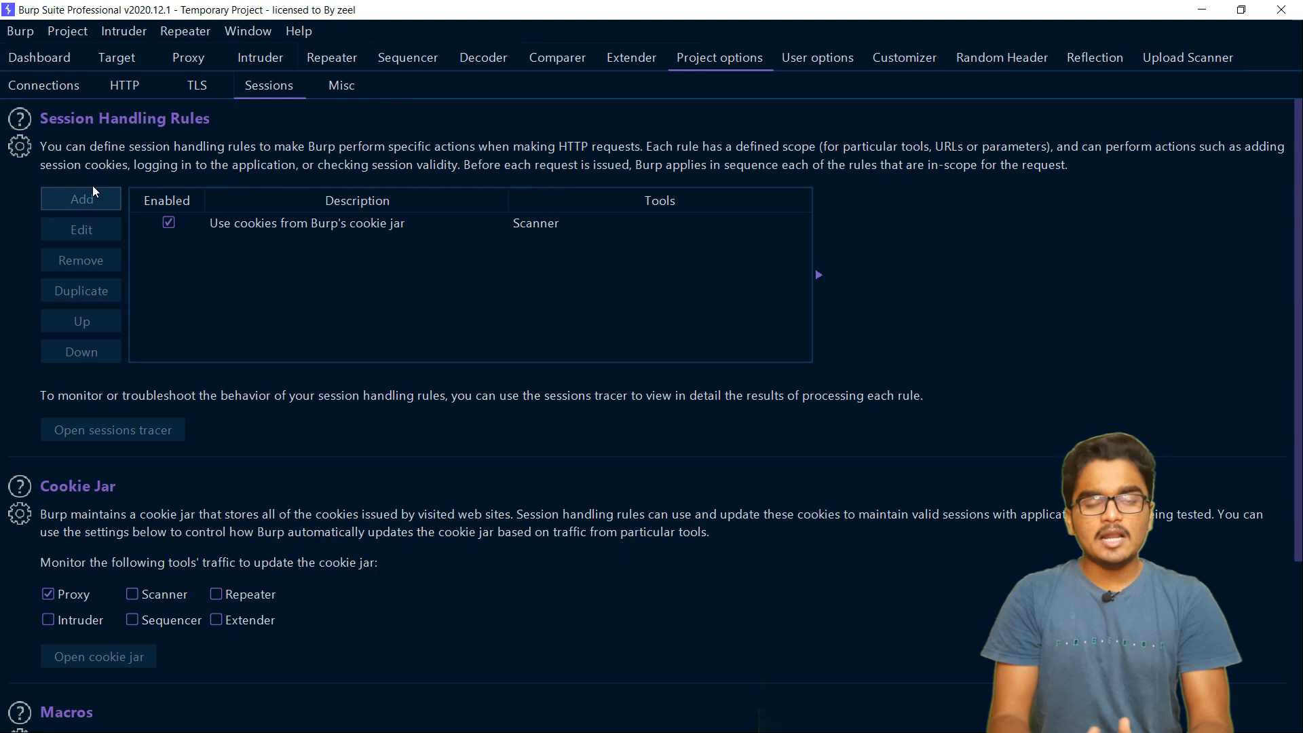
click(50, 57)
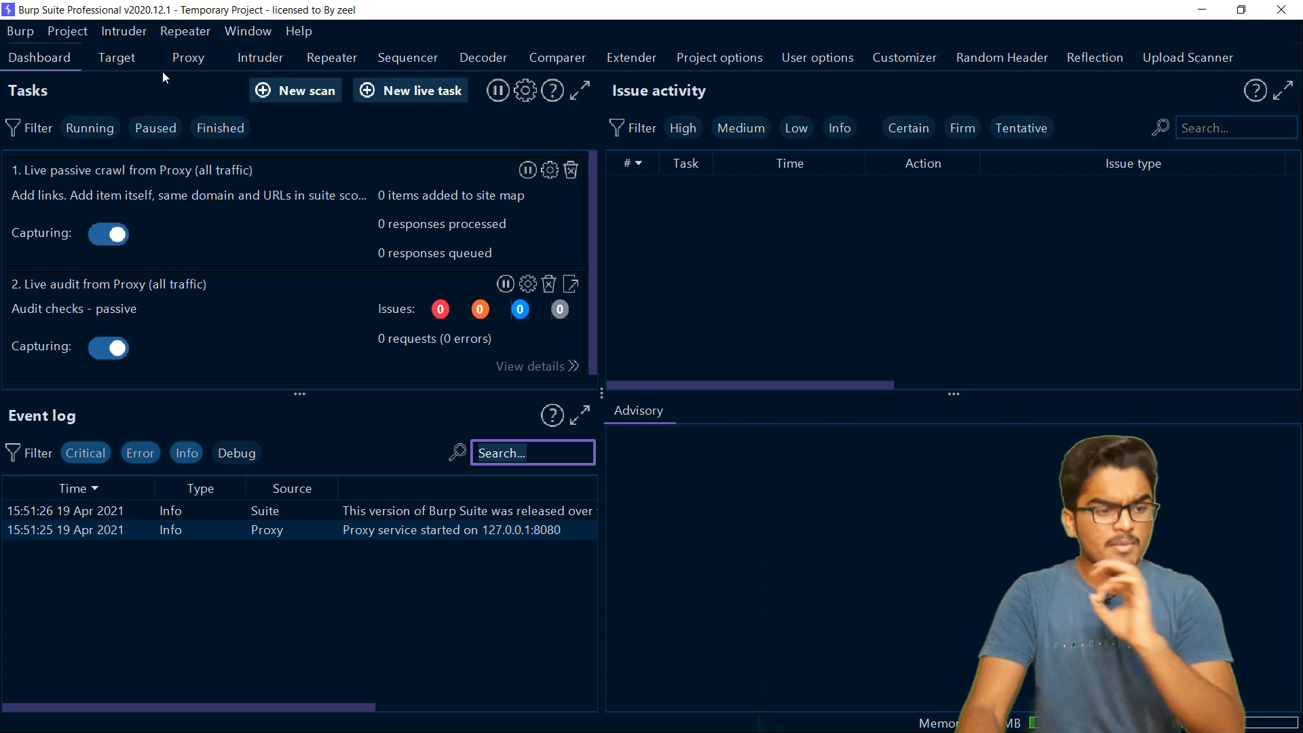
Launch the proxy's embedded browser, search for "demo testfire" and open the demo.testfire.net site
click(178, 61)
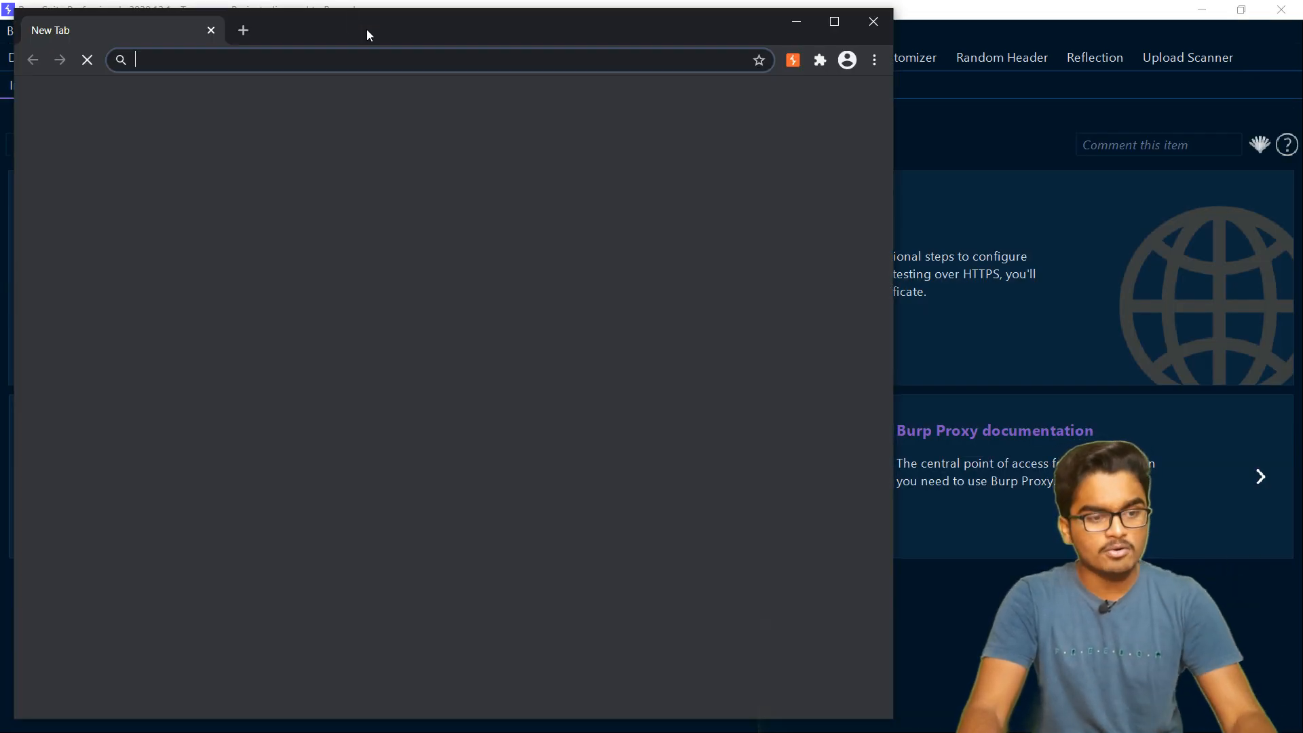
drag(368, 29, 845, 50)
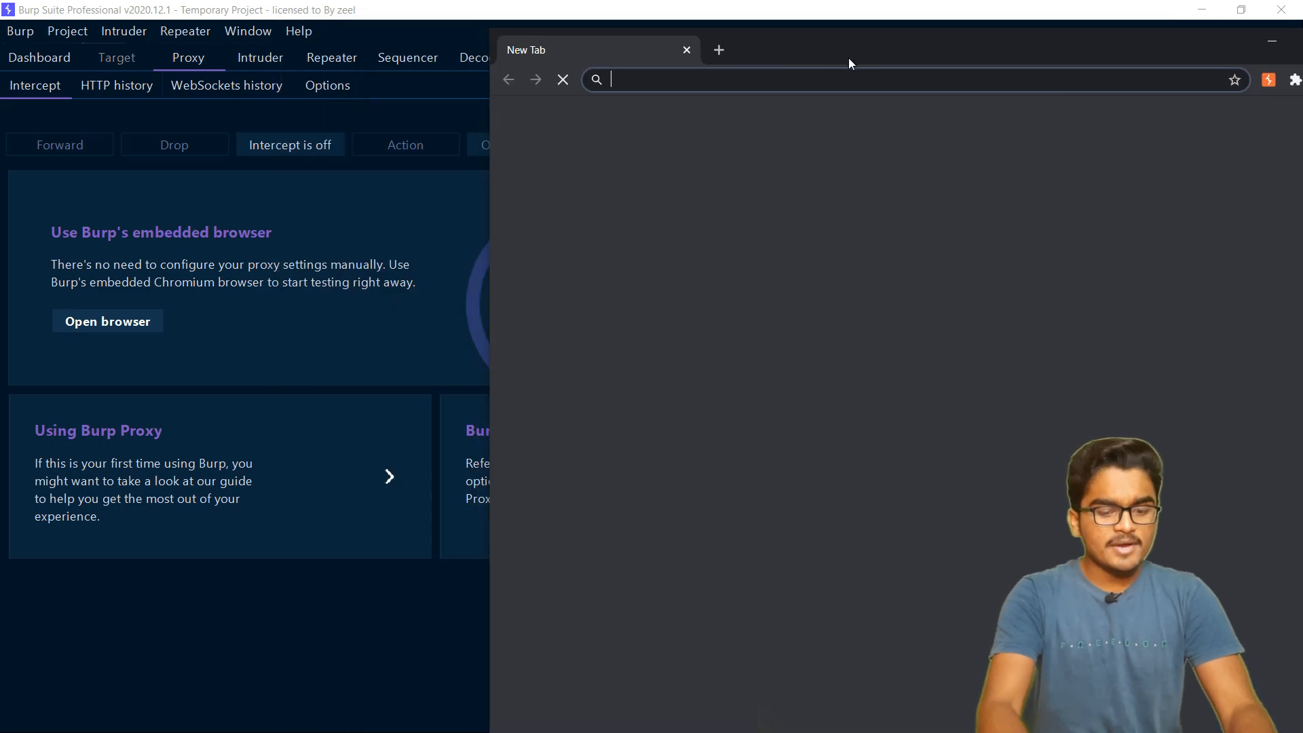
text(demo testfire)
key(Return)
click(714, 282)
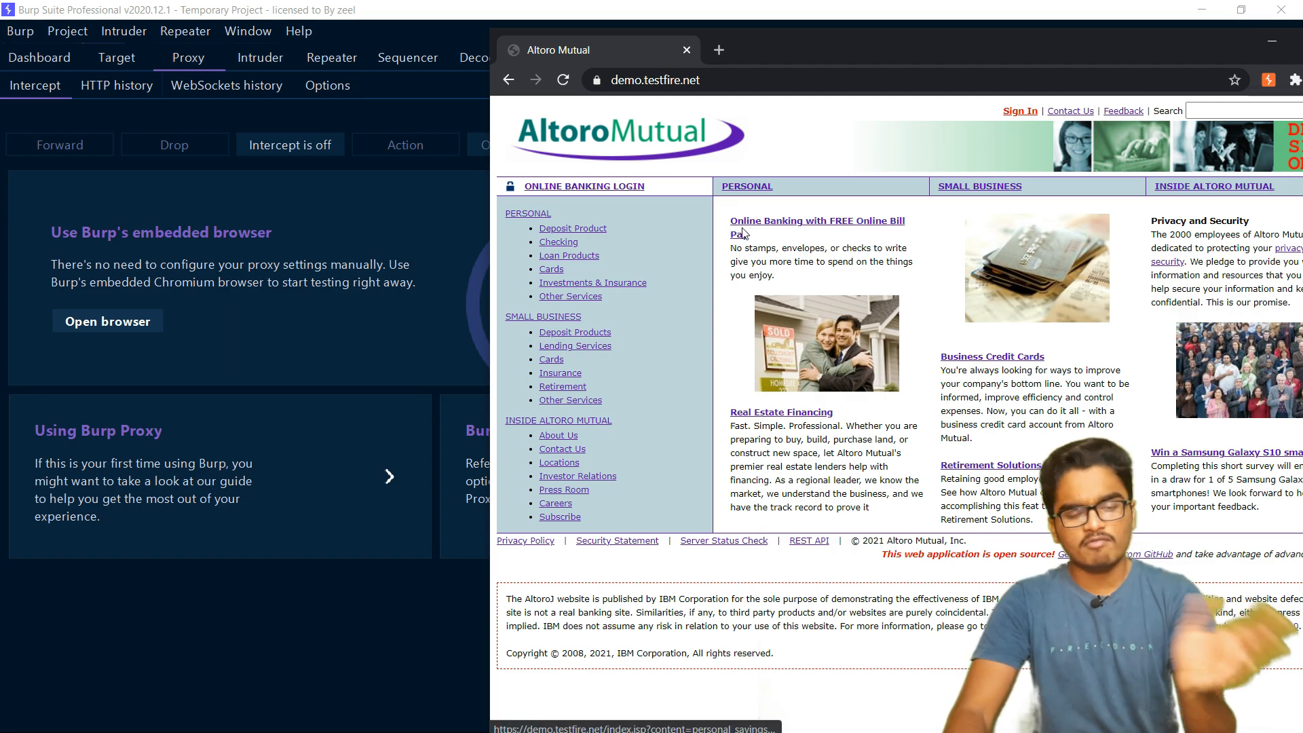
Sign in to Altoro Mutual with username admin and the account password, and open the corporate account's history
click(1018, 115)
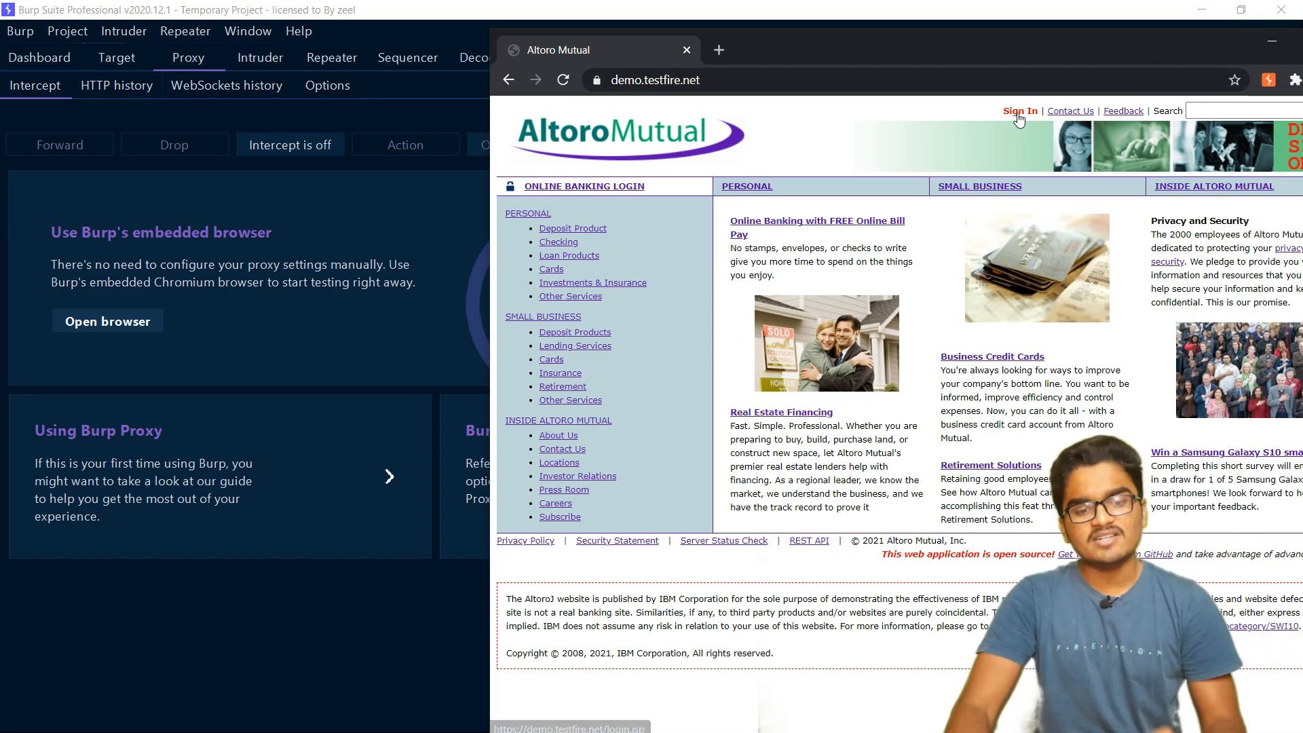
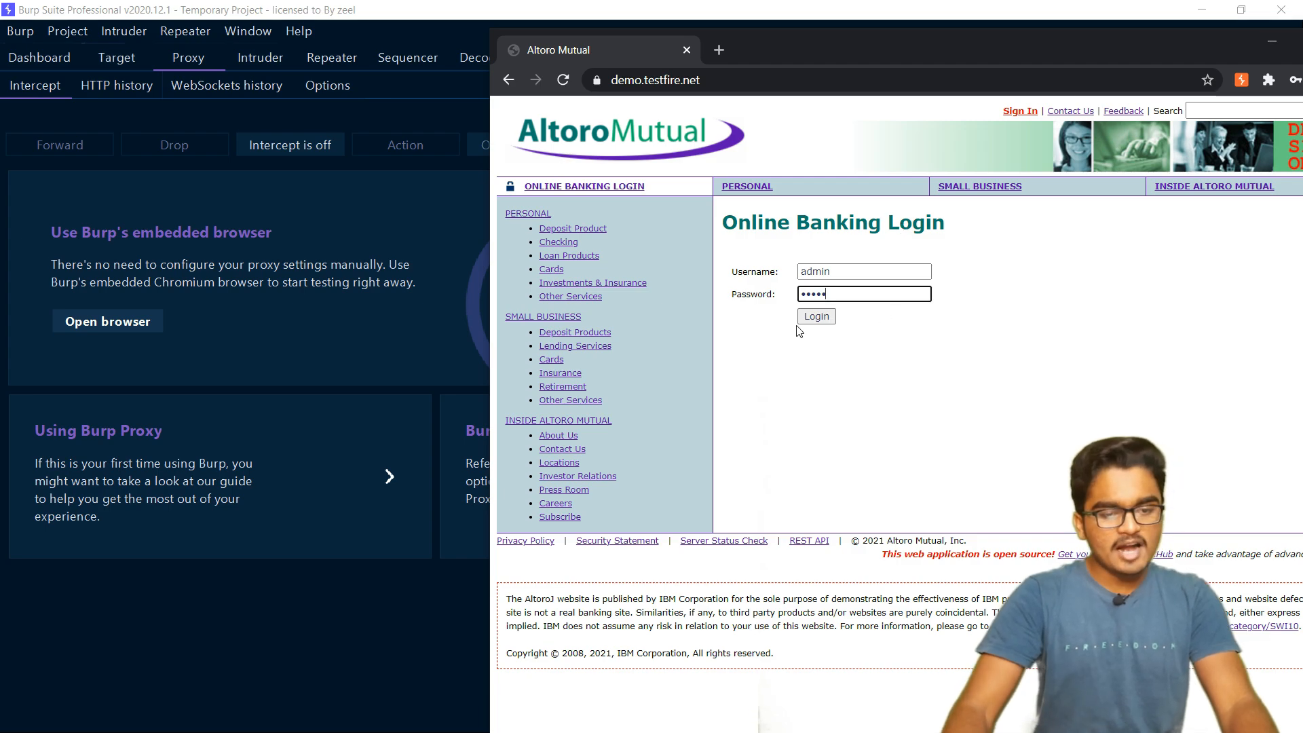
click(812, 319)
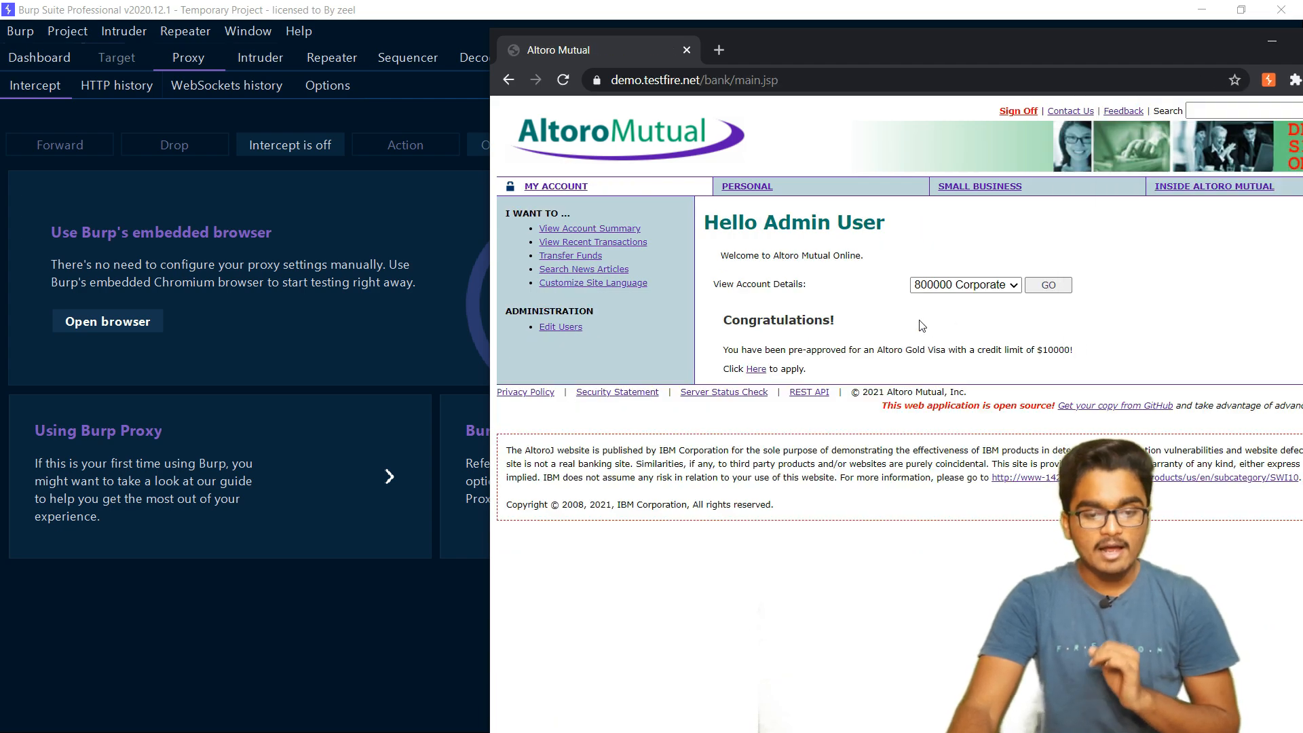
click(1060, 286)
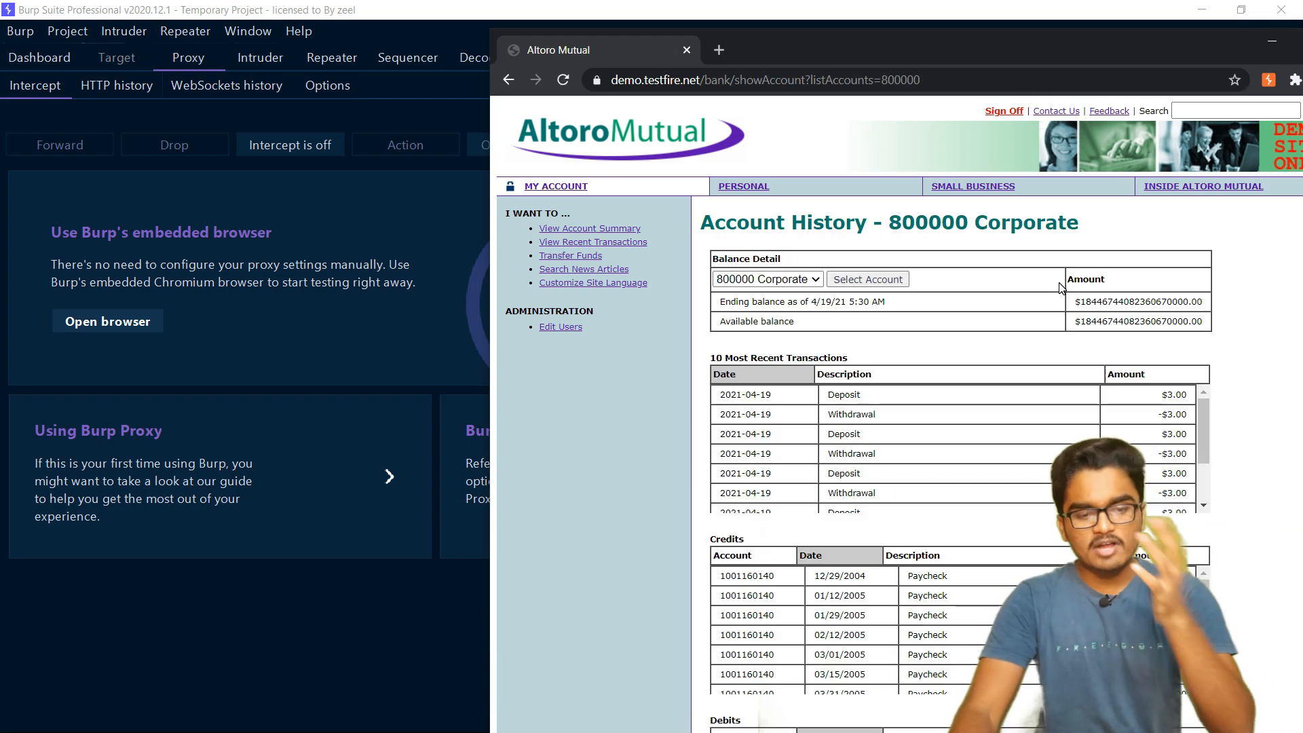
Send the POST /doLogin request from the proxy's HTTP history to Repeater
click(142, 87)
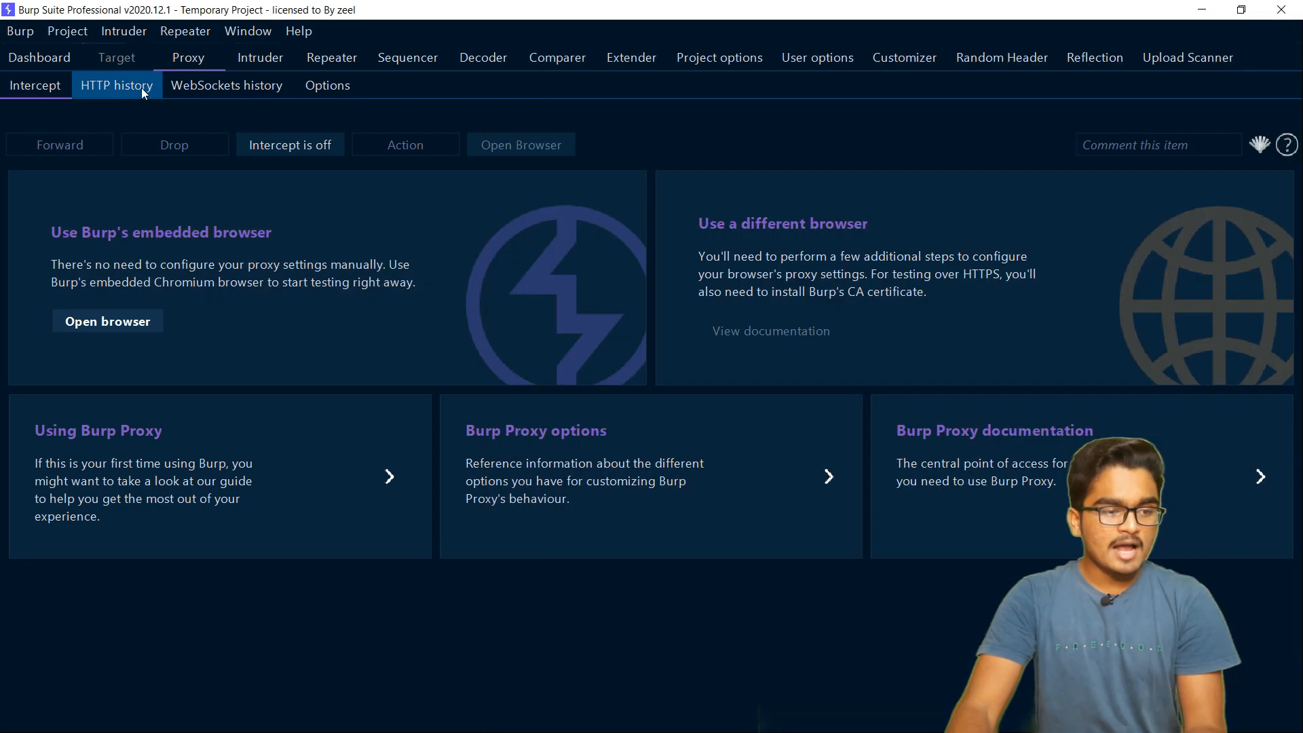
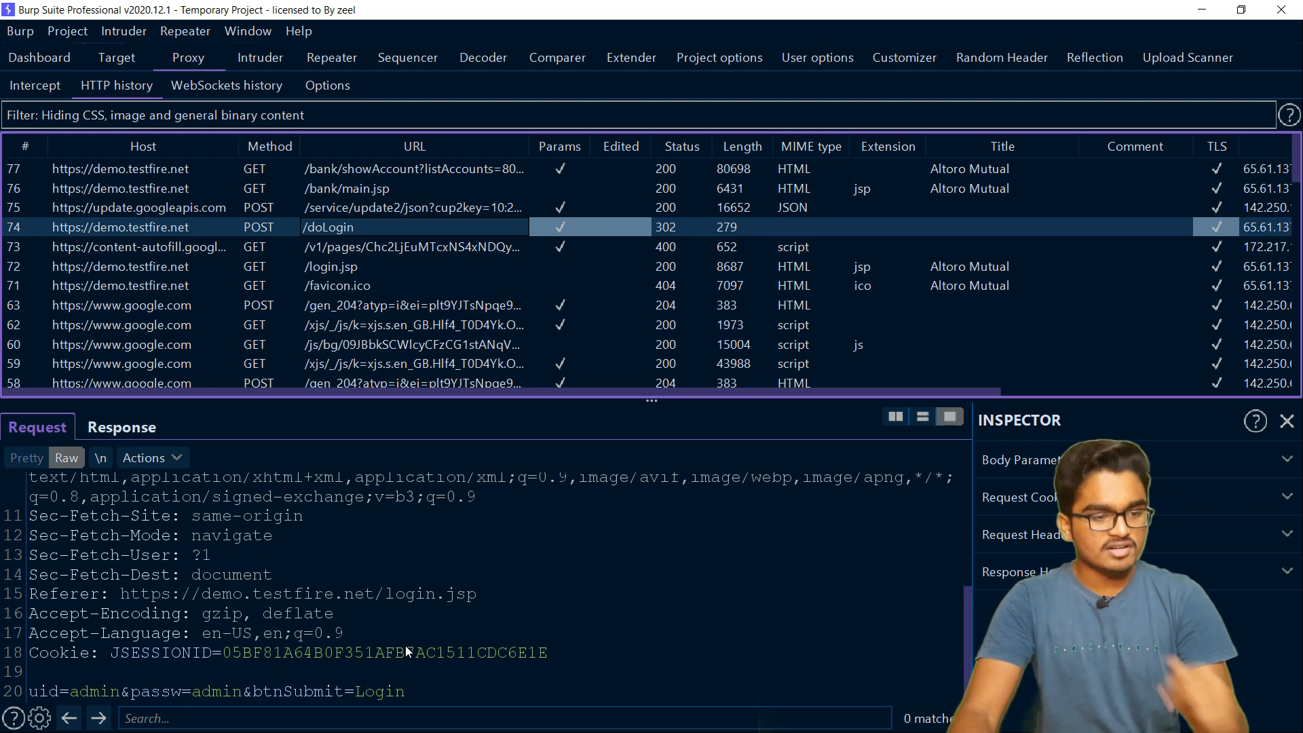
right_click(267, 610)
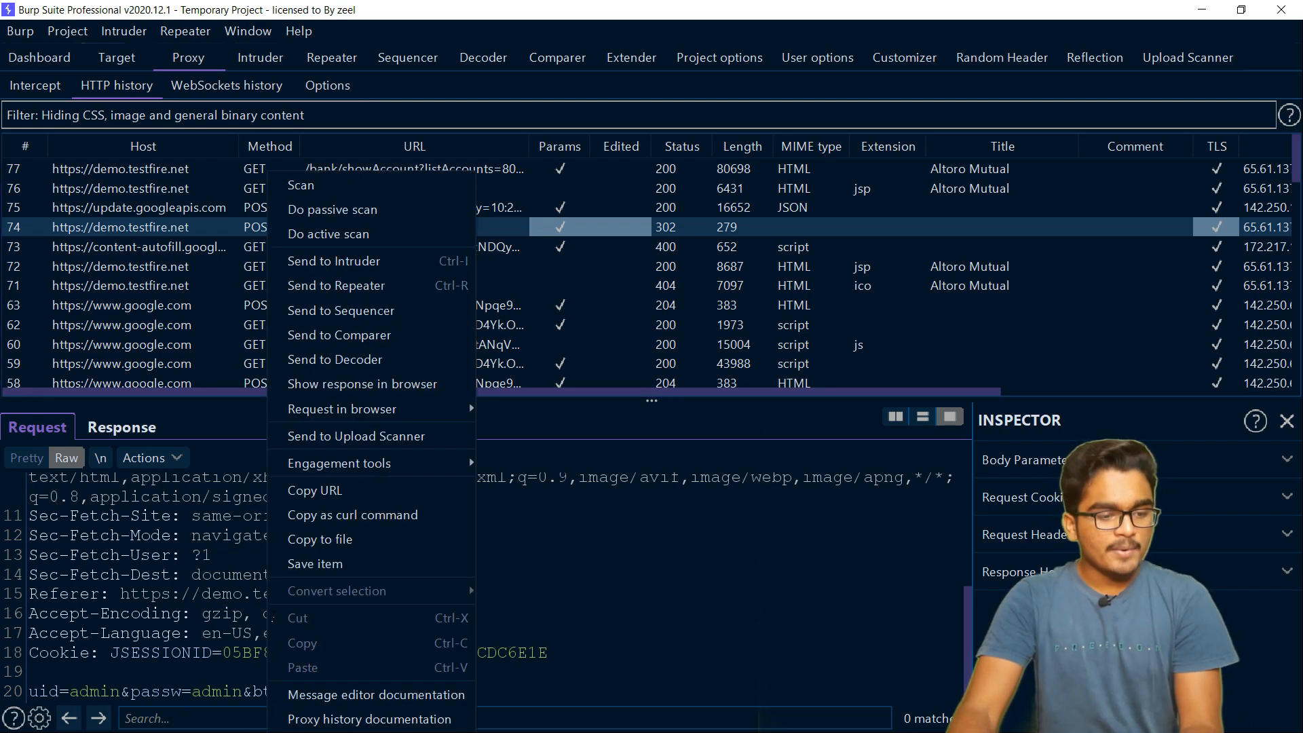
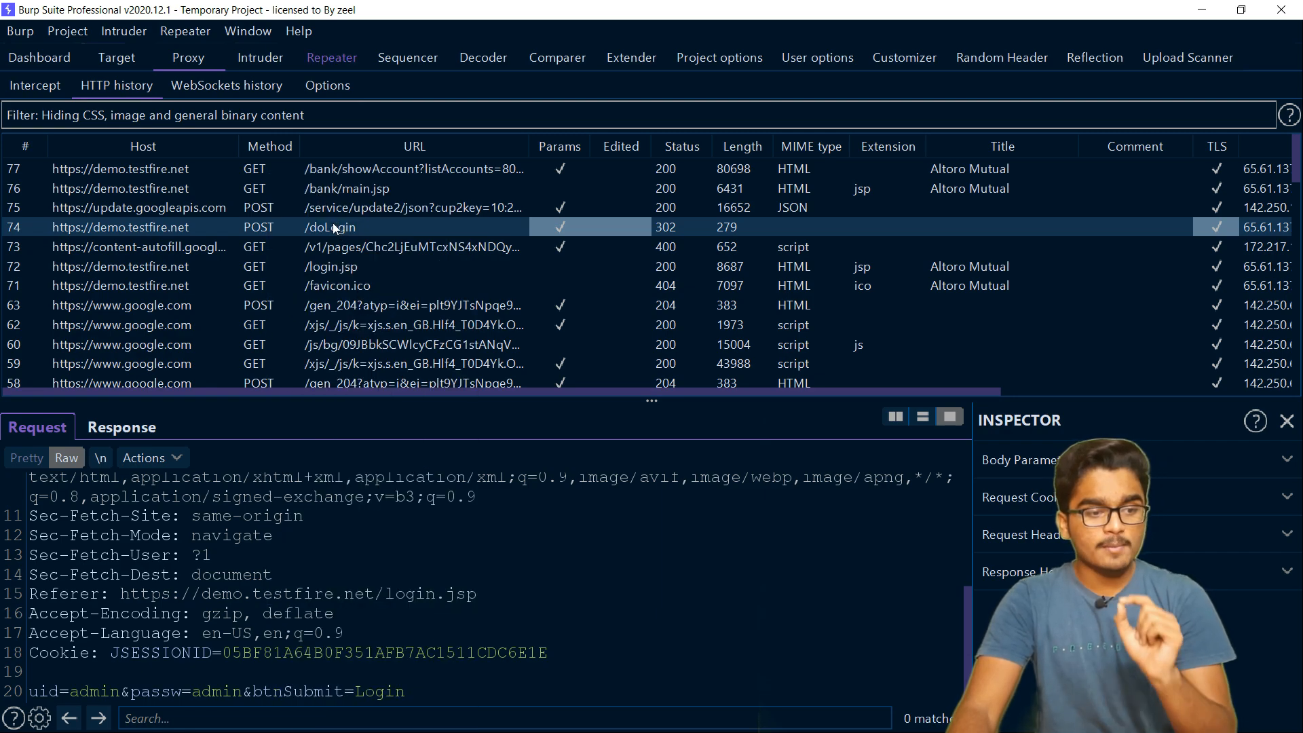
Examine the GET /bank/main.jsp request's session cookies and its response in the HTTP history
click(303, 210)
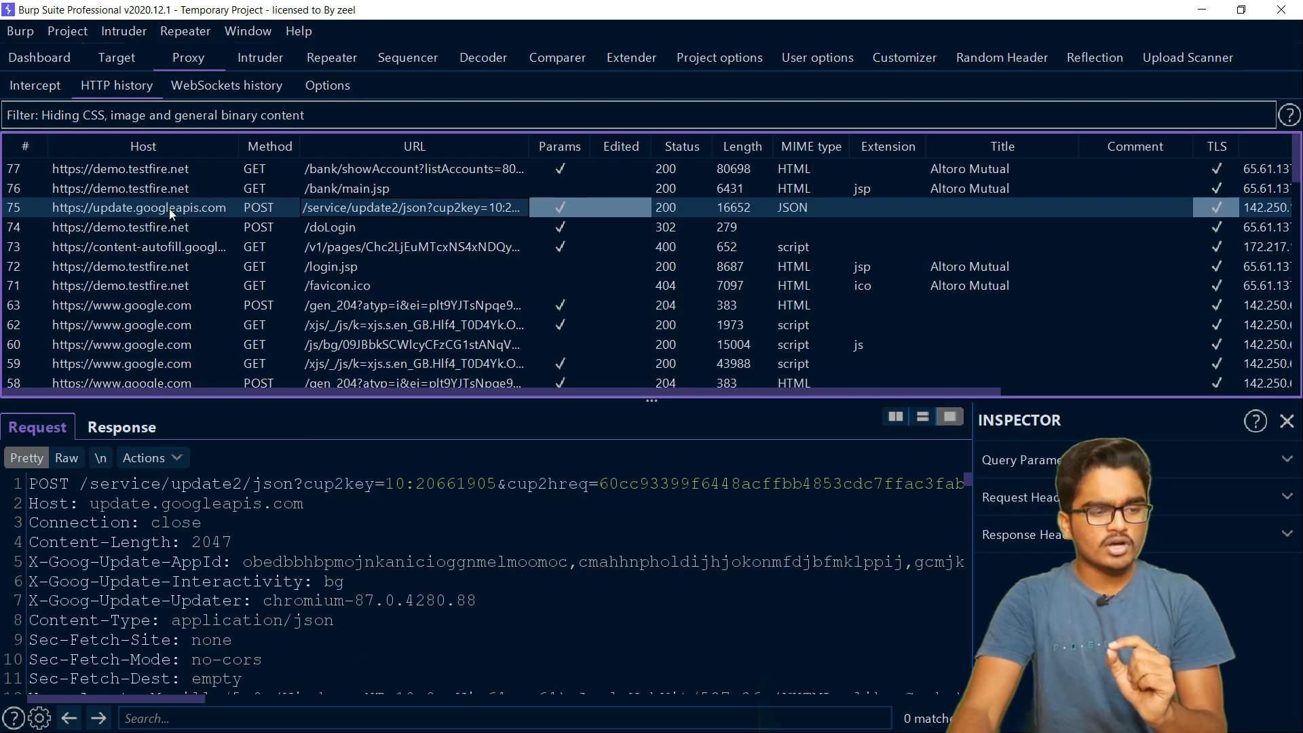
click(131, 209)
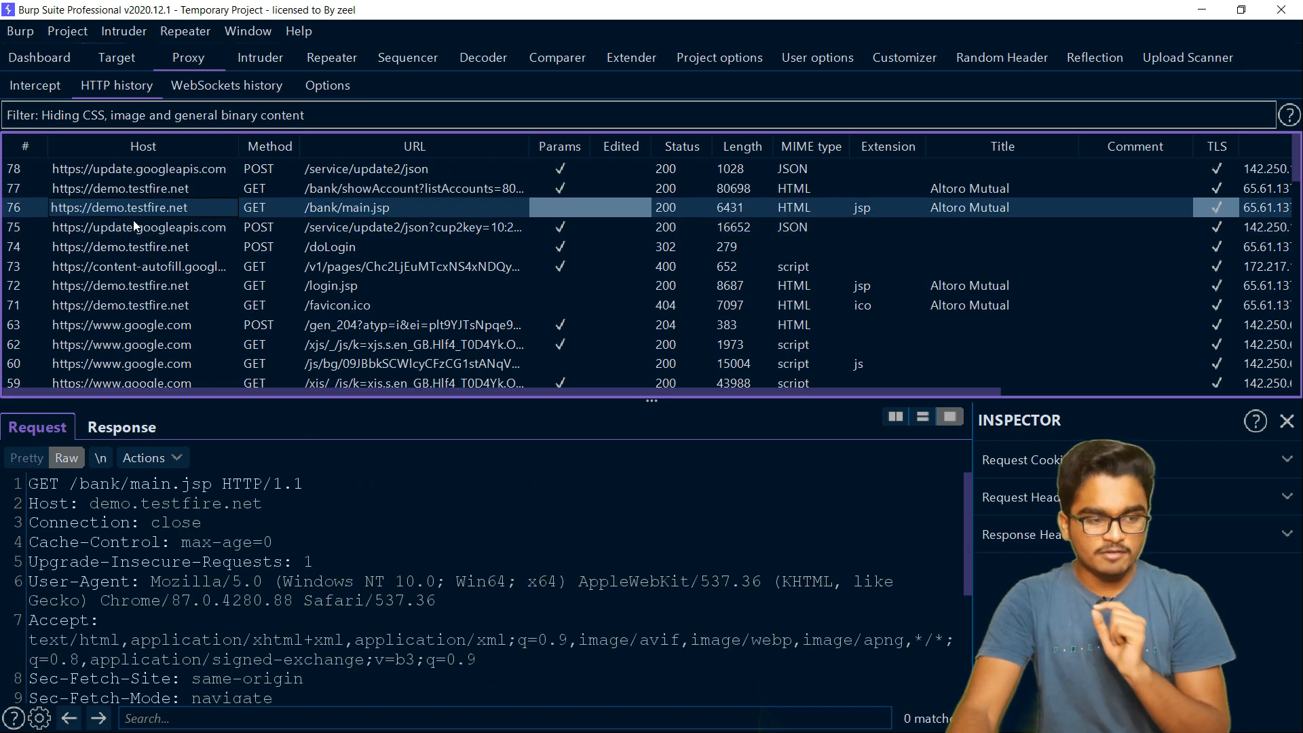
click(143, 245)
click(127, 216)
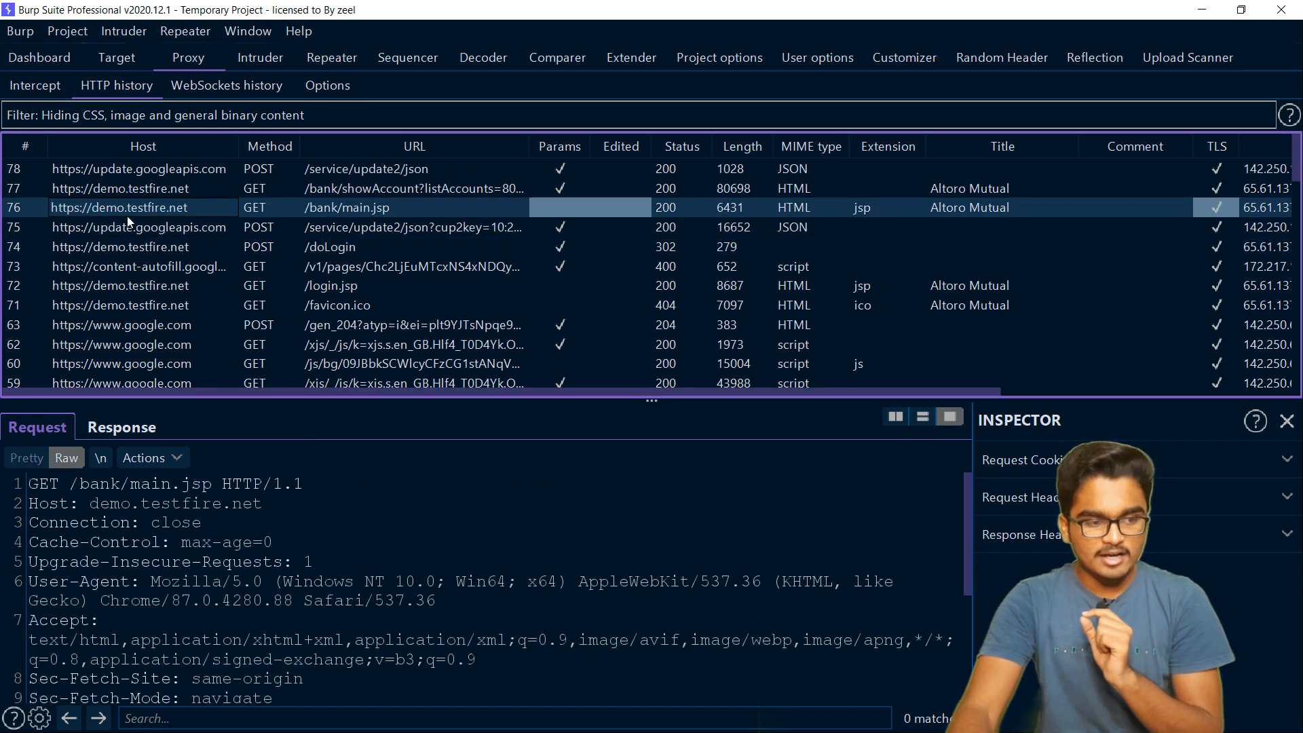
scroll(136, 529, down, 3)
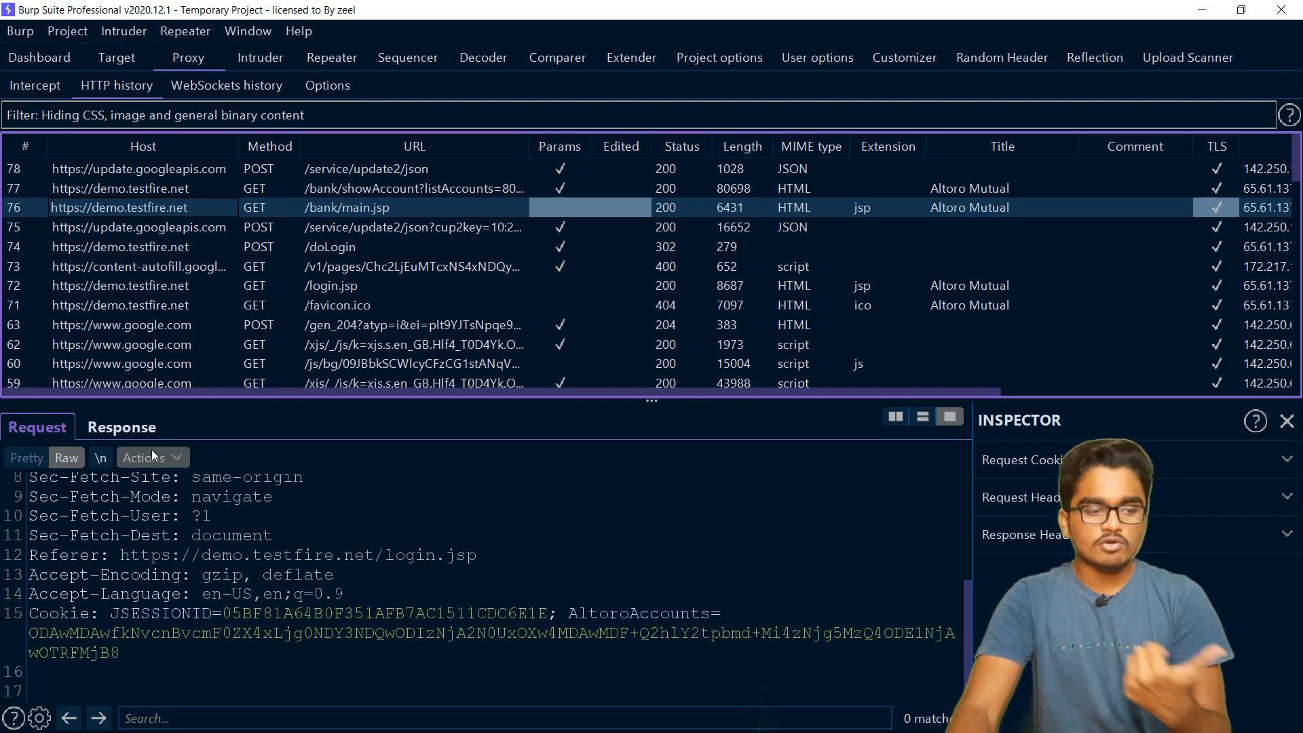
click(123, 428)
scroll(349, 599, down, 10)
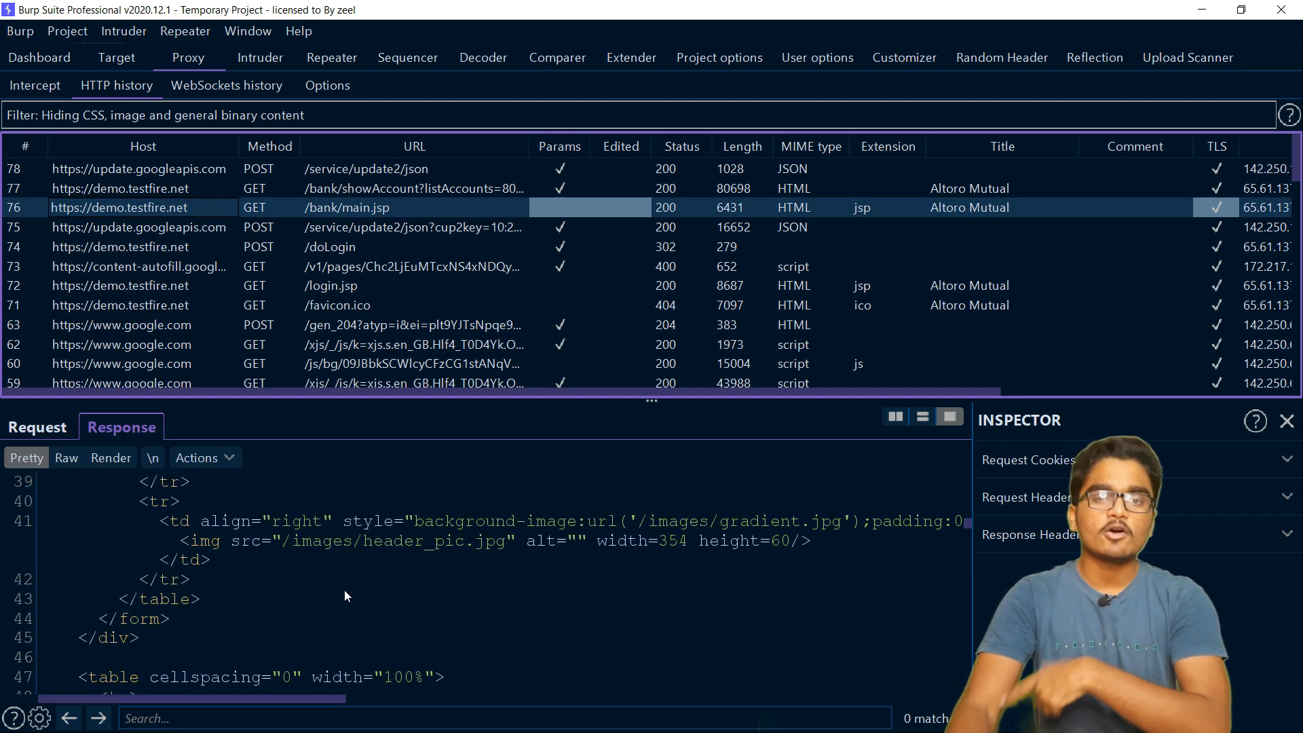
Send the GET /bank/main.jsp request to Repeater
key(alt+Tab)
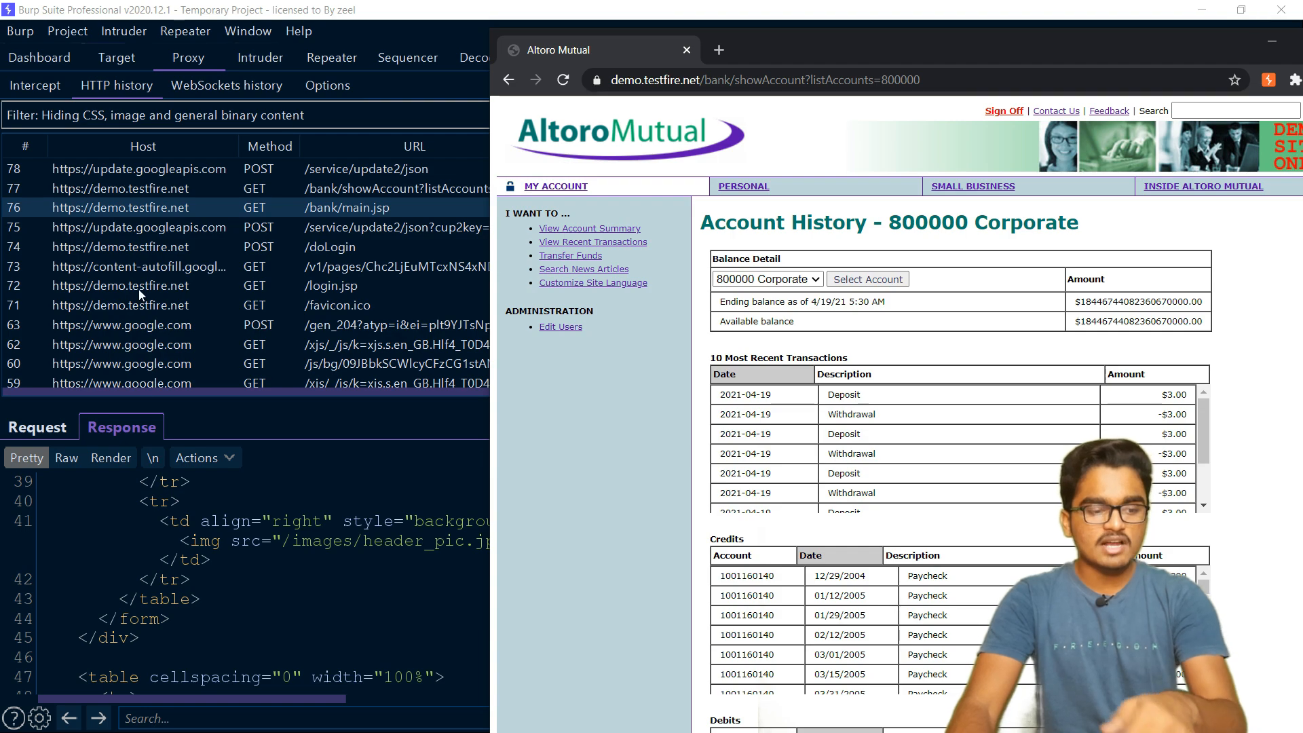
key(alt+Tab)
scroll(349, 584, down, 7)
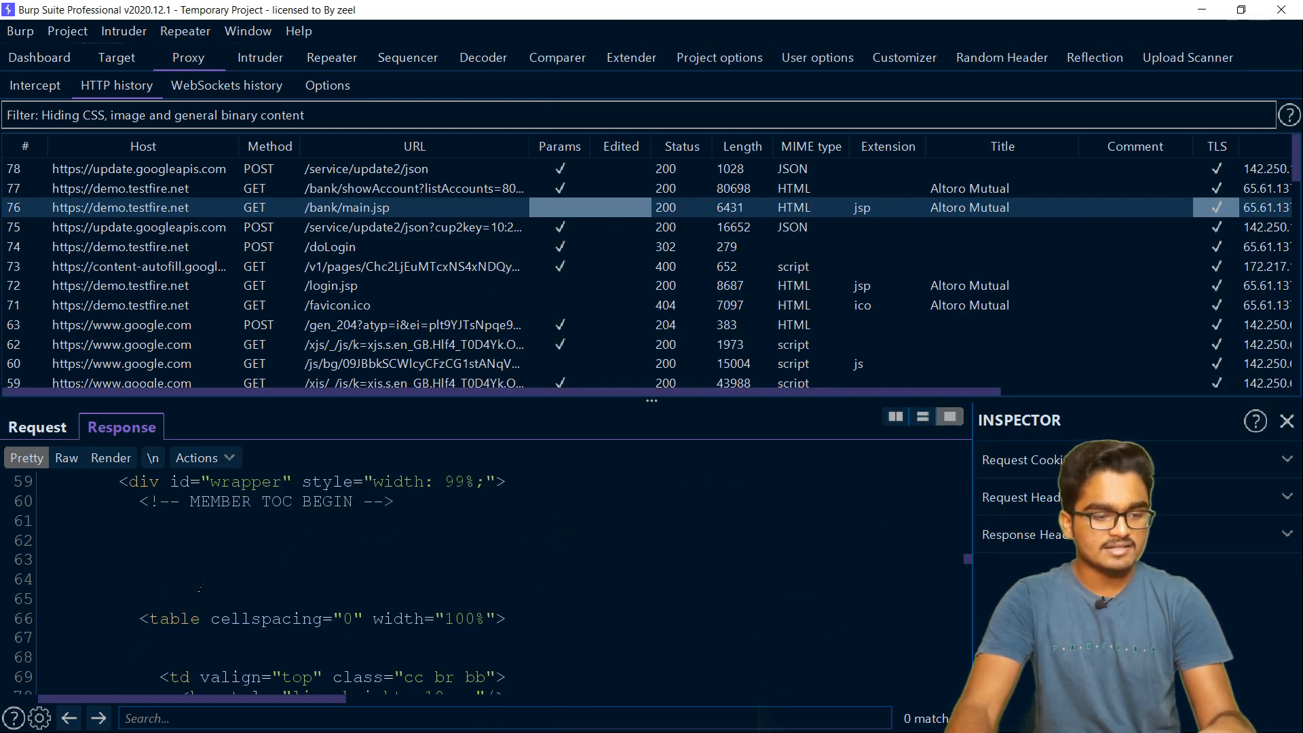
scroll(199, 588, up, 3)
right_click(194, 588)
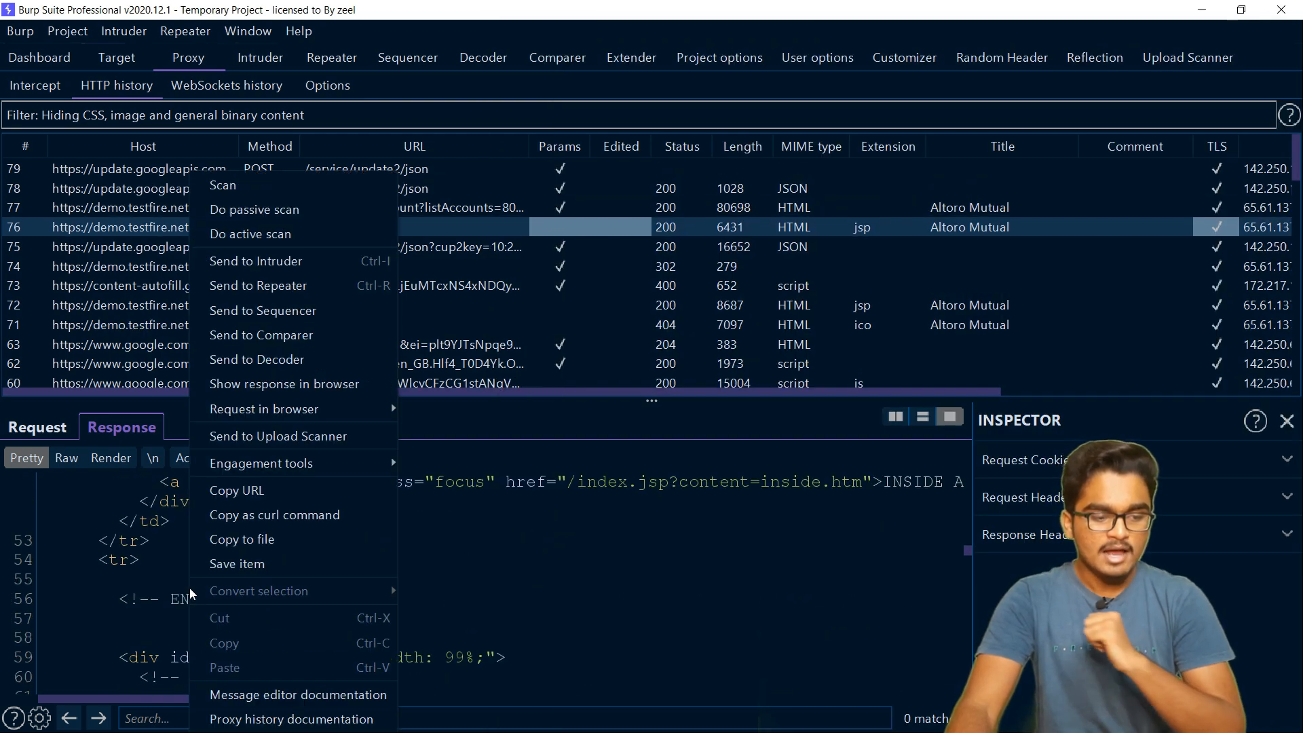
click(258, 286)
Issue the GET /bank/main.jsp request in Repeater, review its response and minimize the embedded browser
click(327, 60)
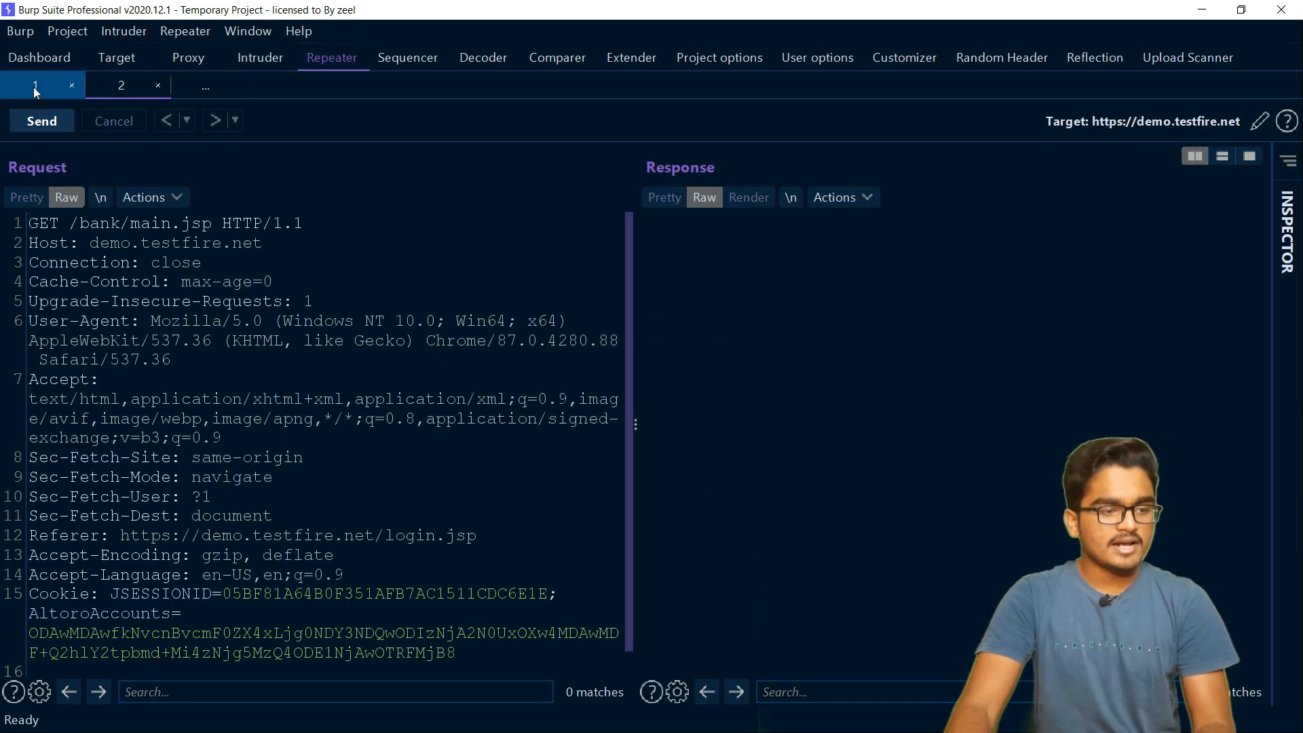
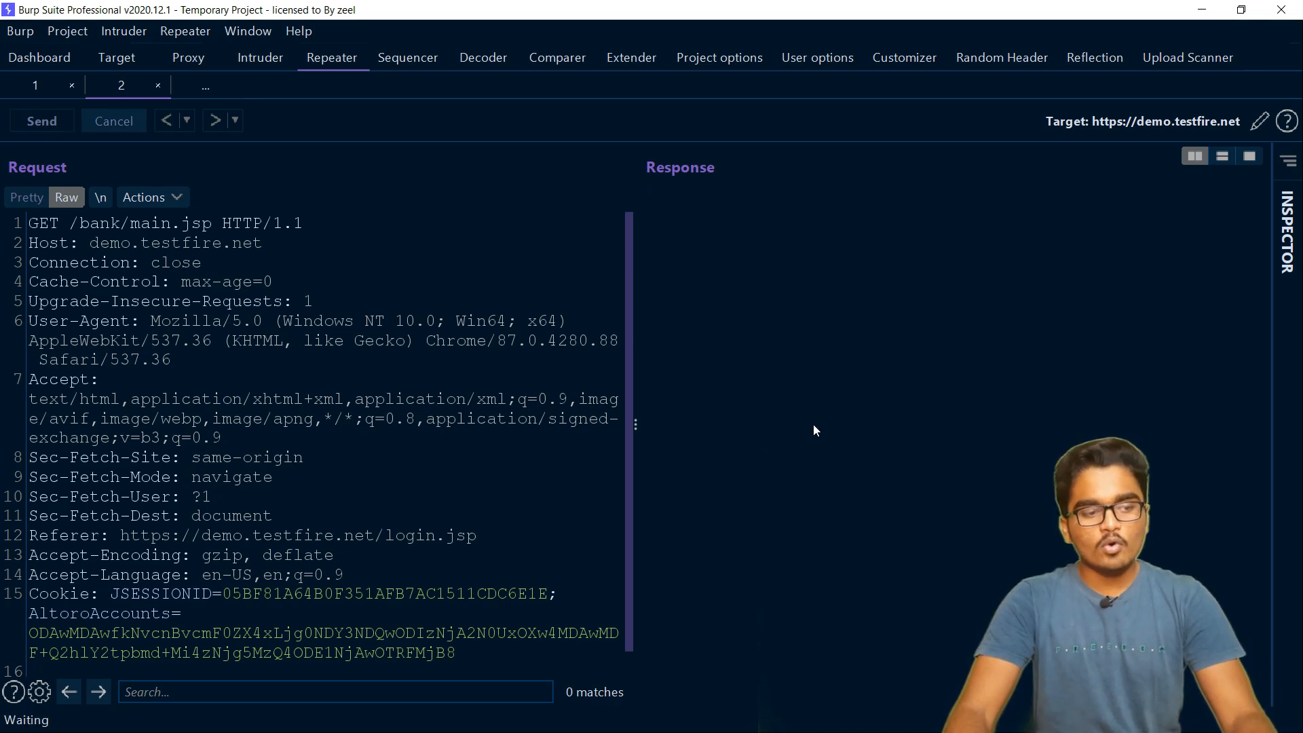
scroll(814, 427, down, 9)
scroll(808, 462, up, 9)
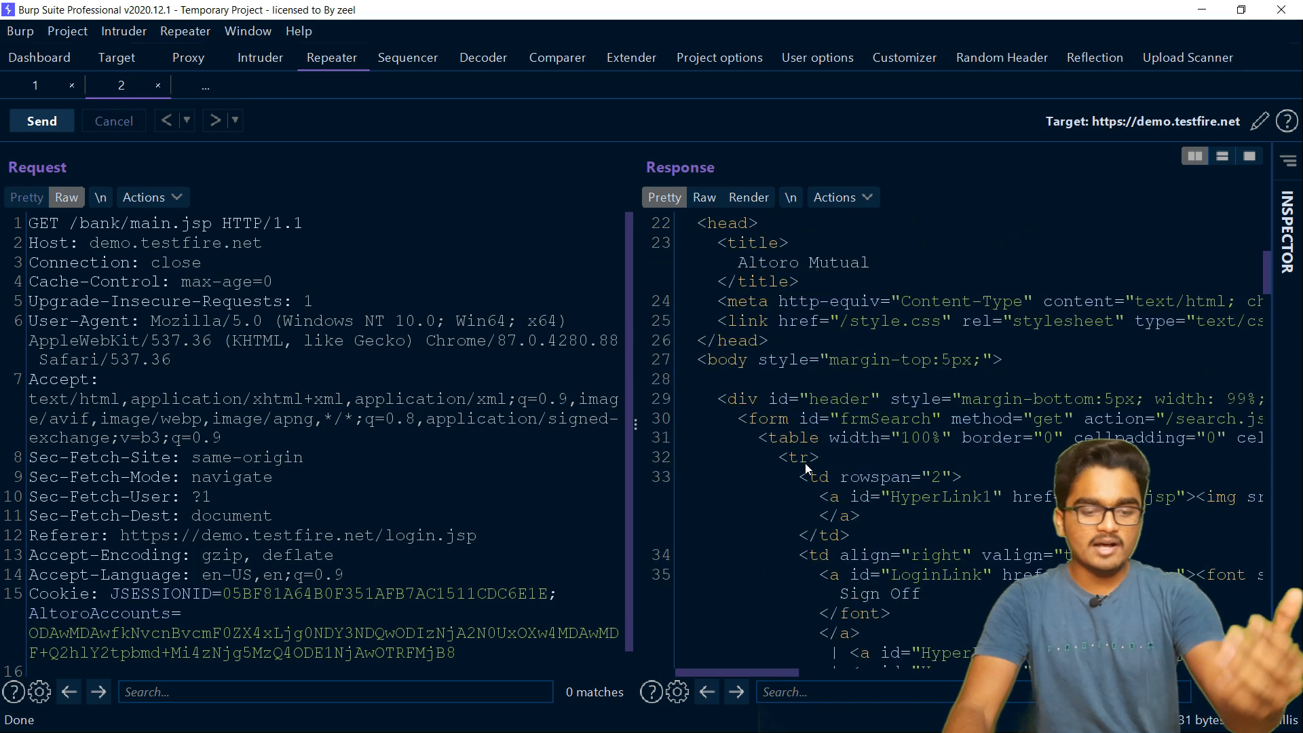
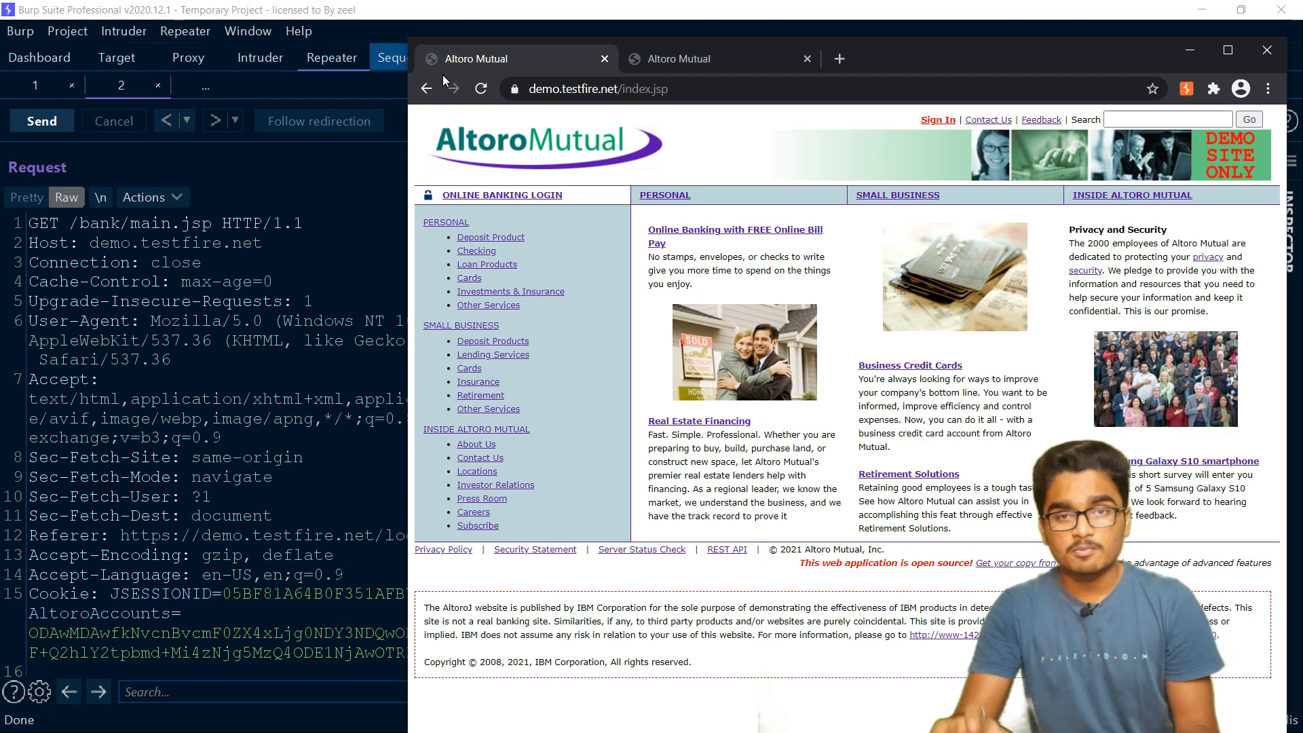
click(1178, 58)
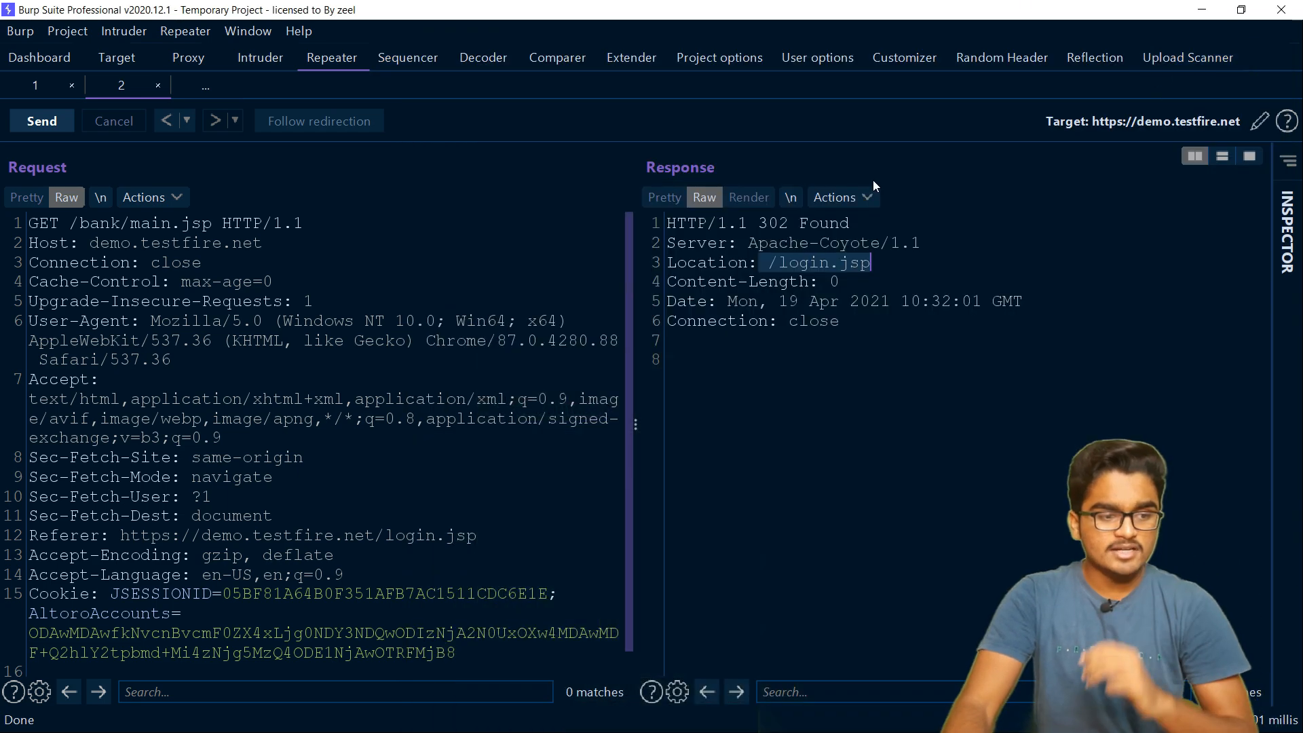
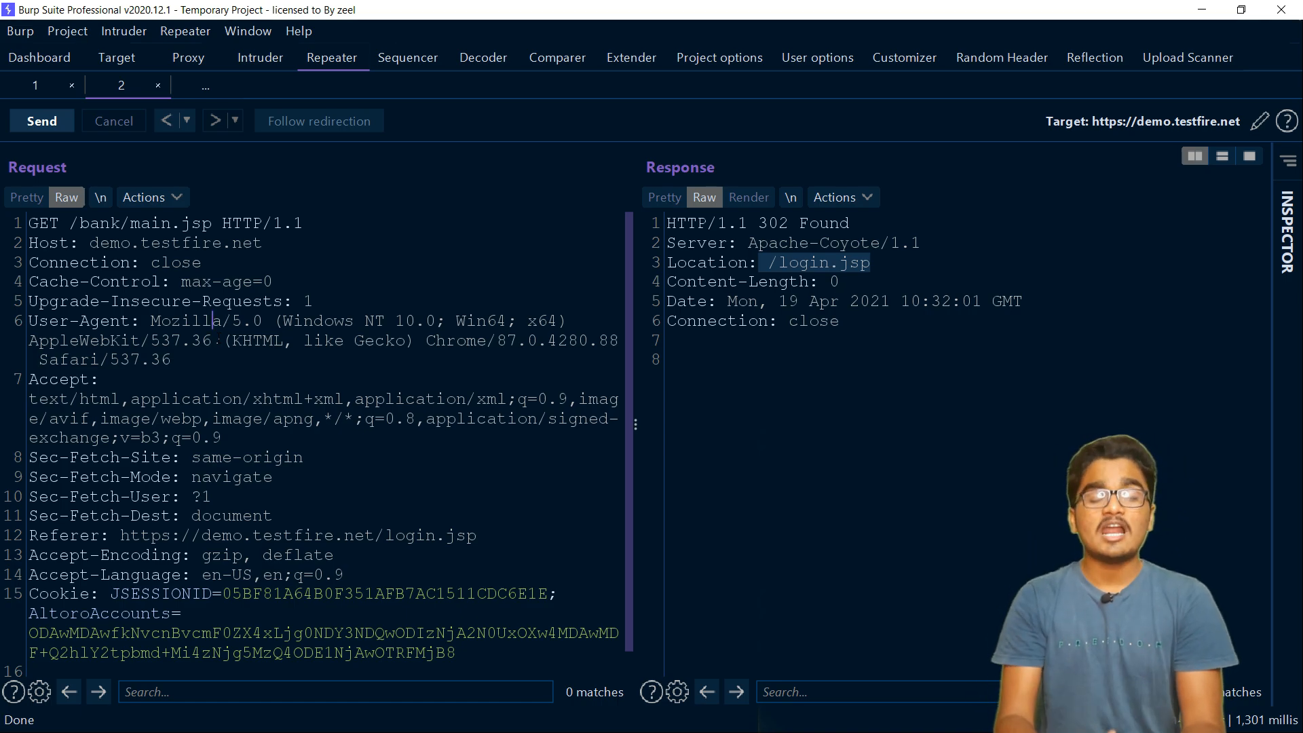
Add a new session handling rule in the project's session options and set its description to "Login"
click(702, 51)
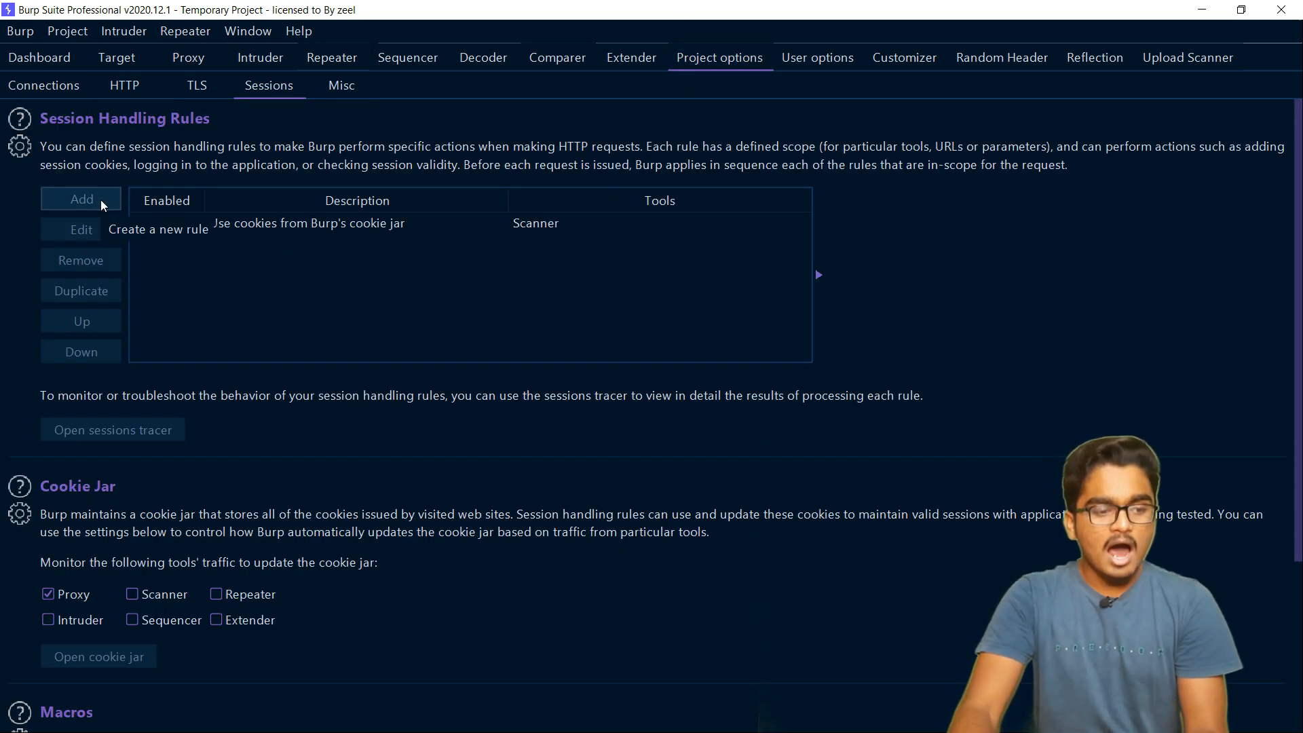
click(83, 199)
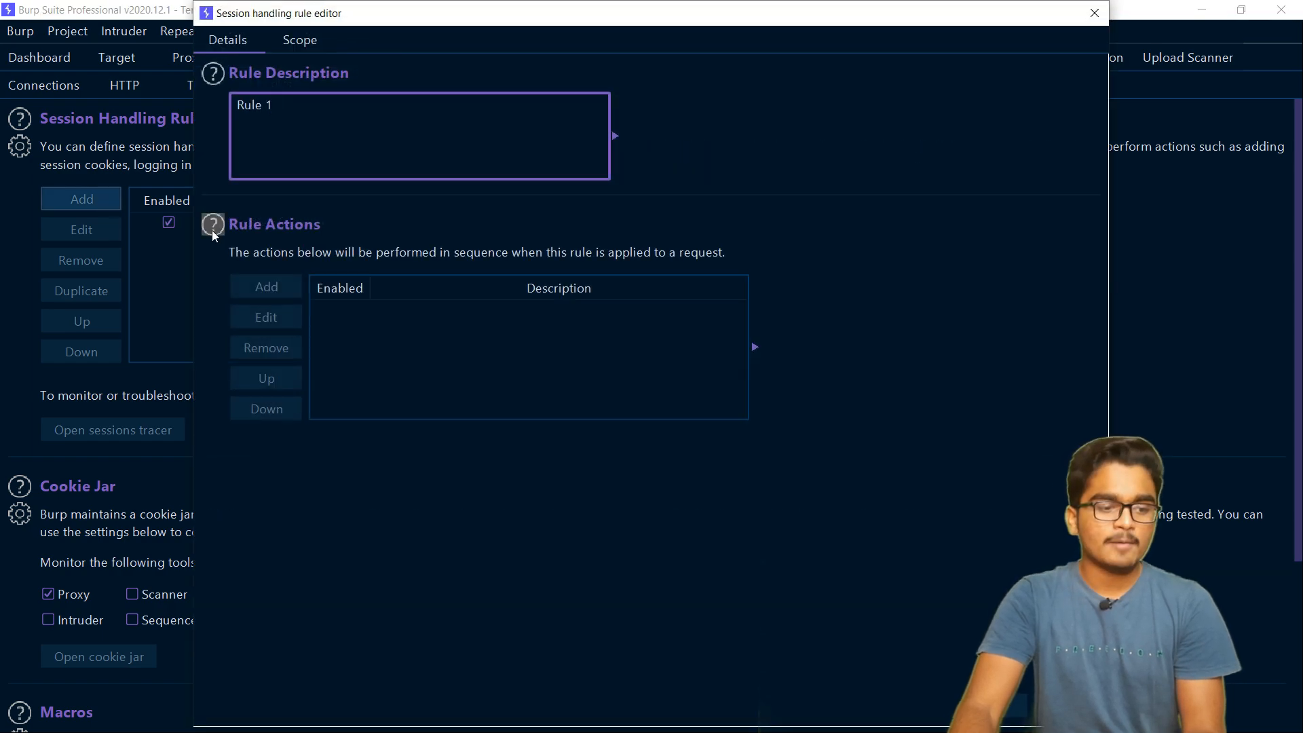
key(ctrl+a)
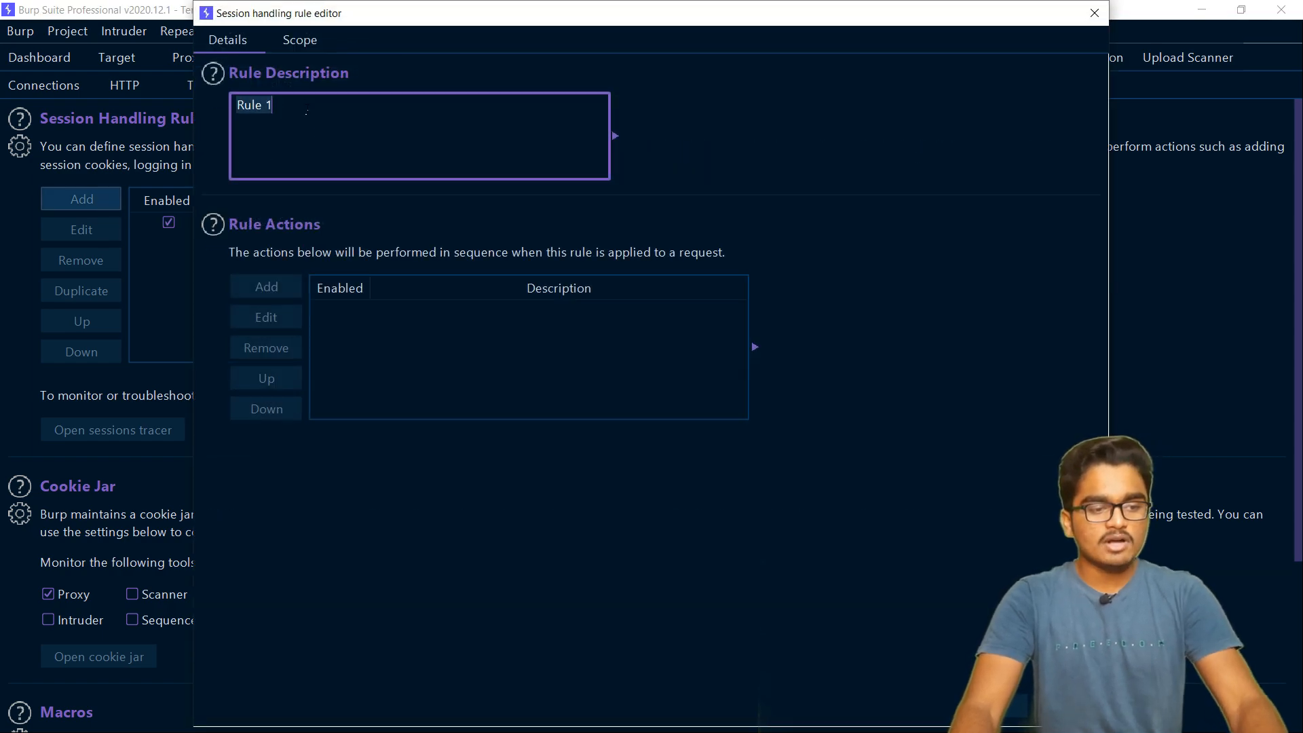
text(Do )
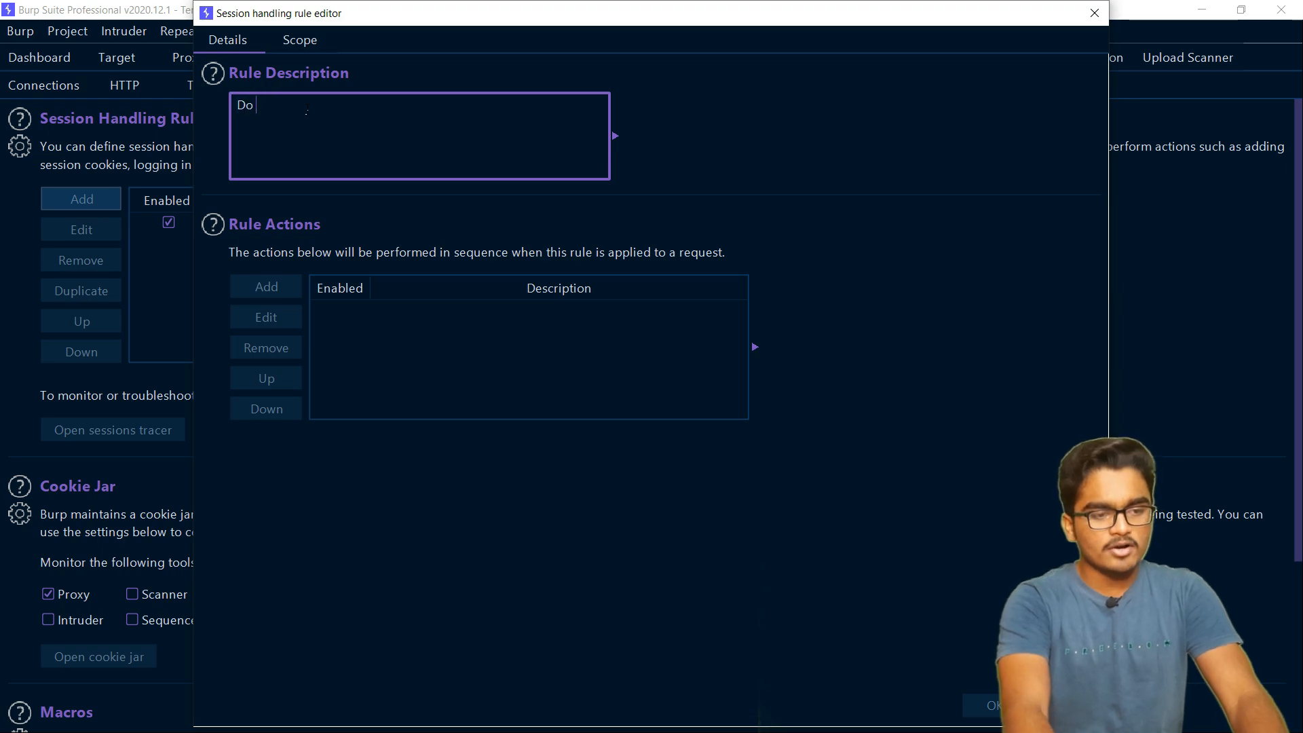
text(Login)
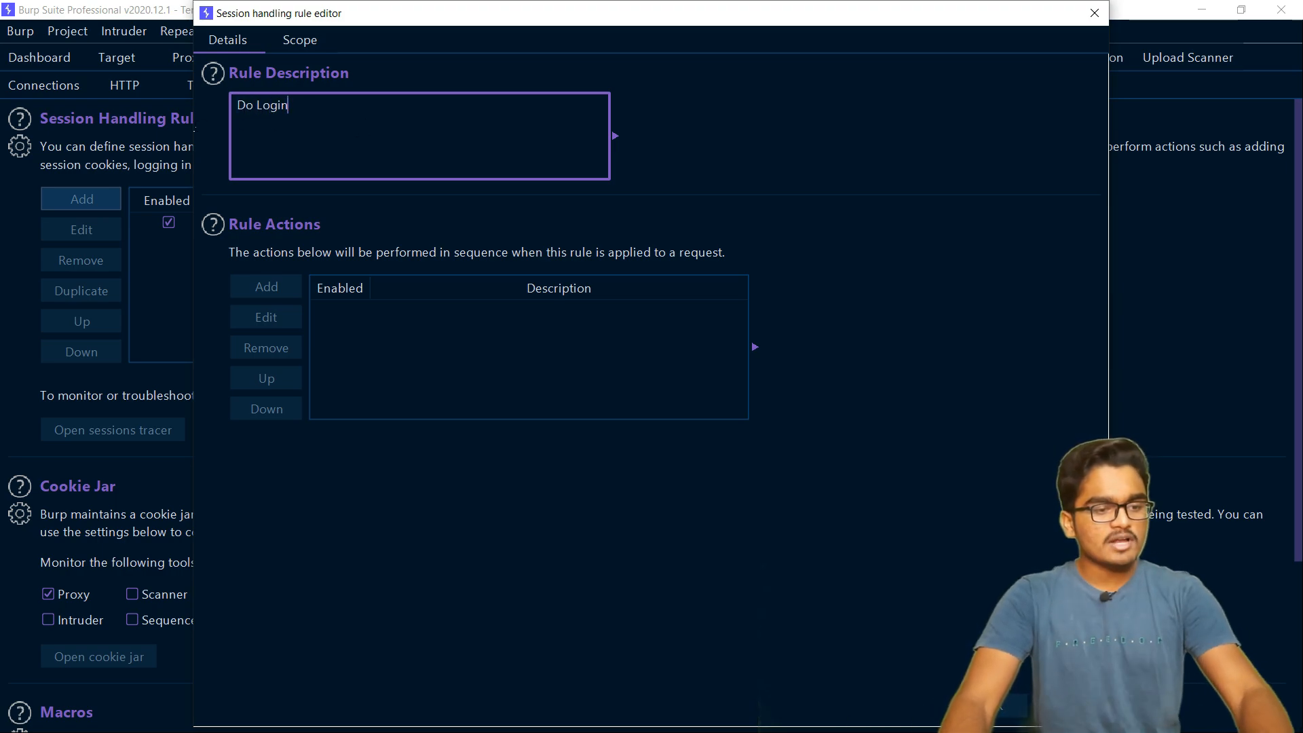
key(ctrl+a)
text(Login)
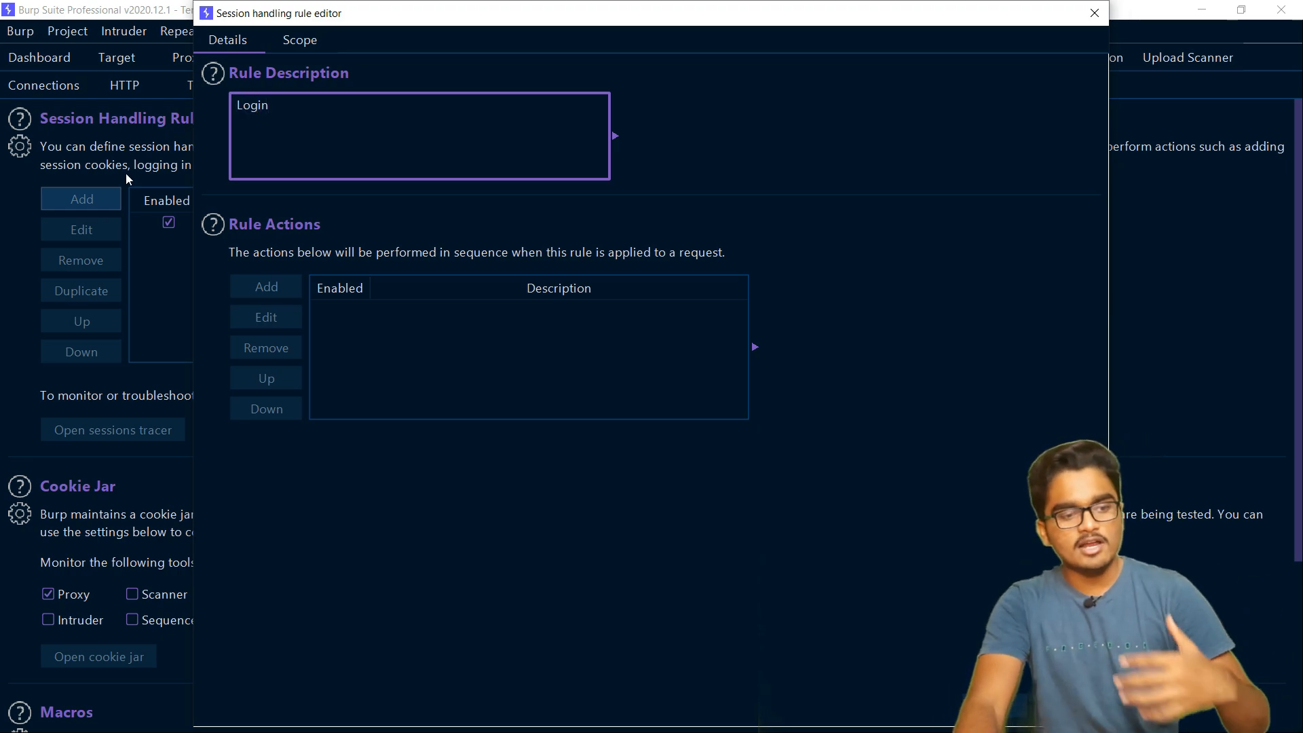
Add a "Check session is valid" action to the Login rule and set it to validate the session by running a macro
click(268, 293)
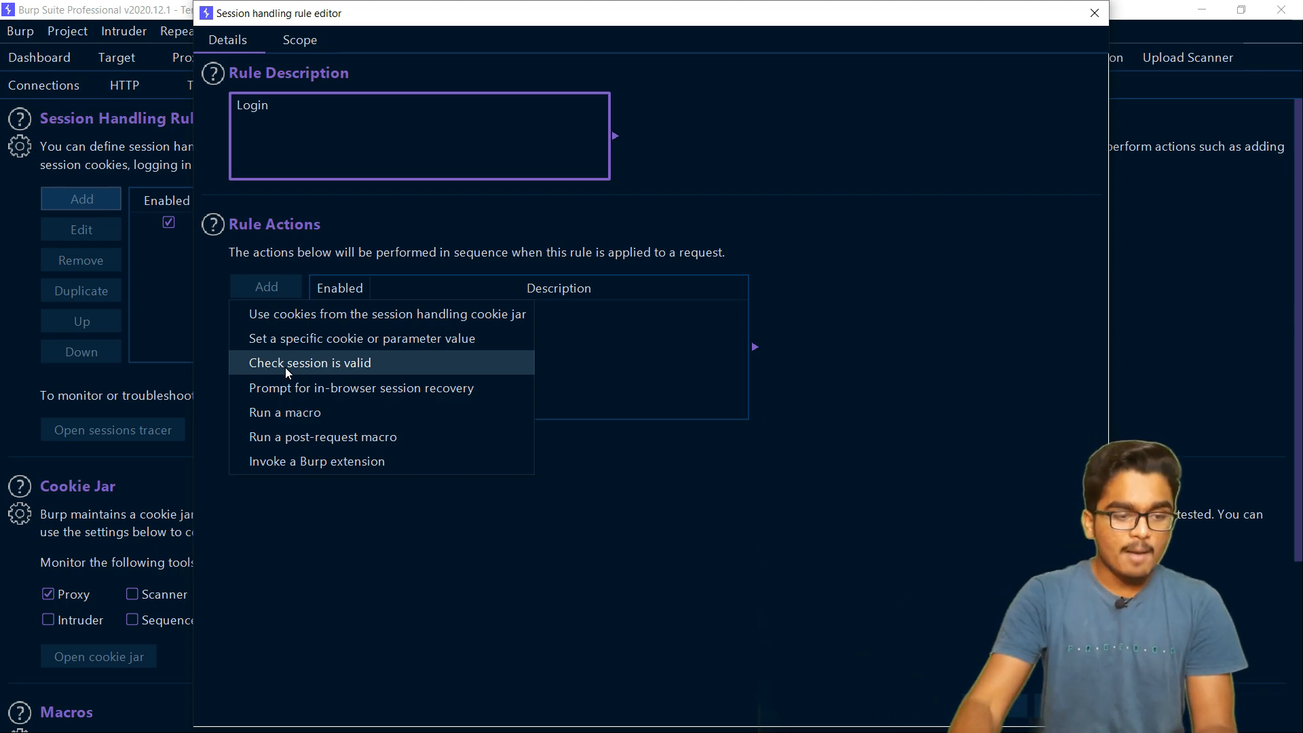
click(285, 367)
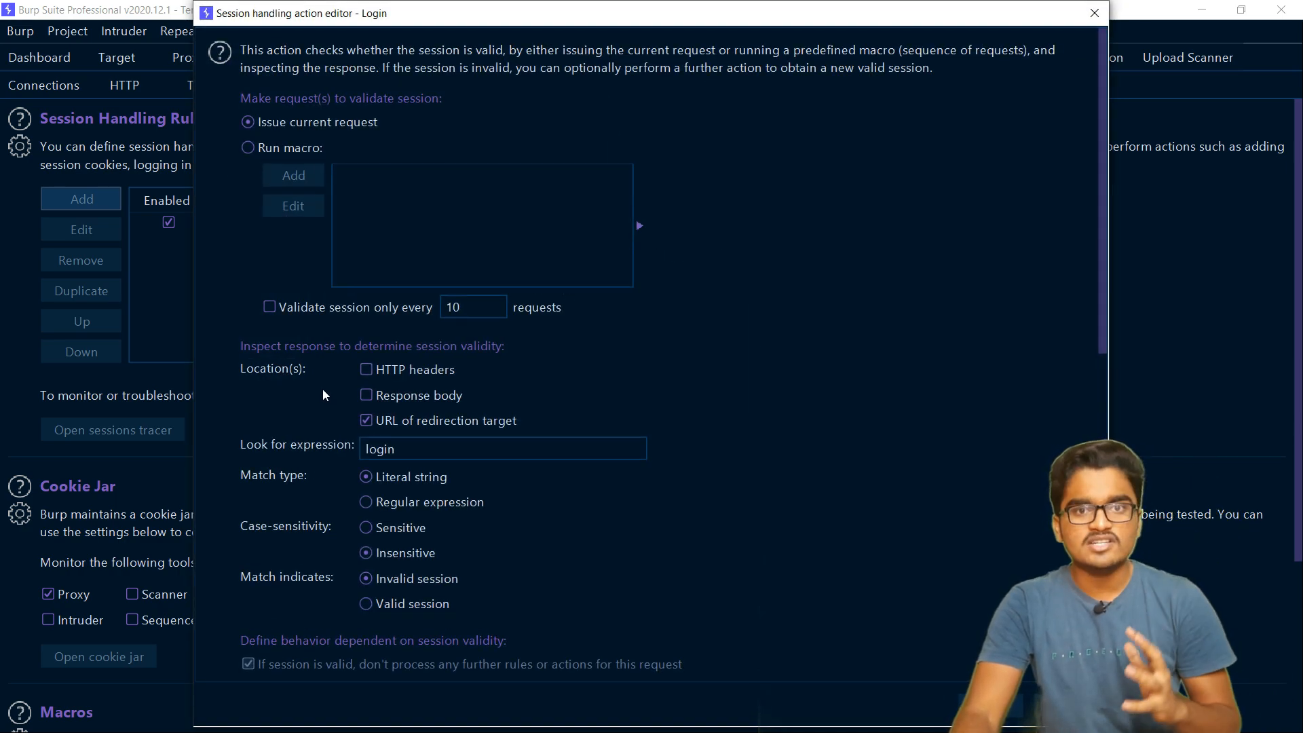
drag(677, 21, 599, 27)
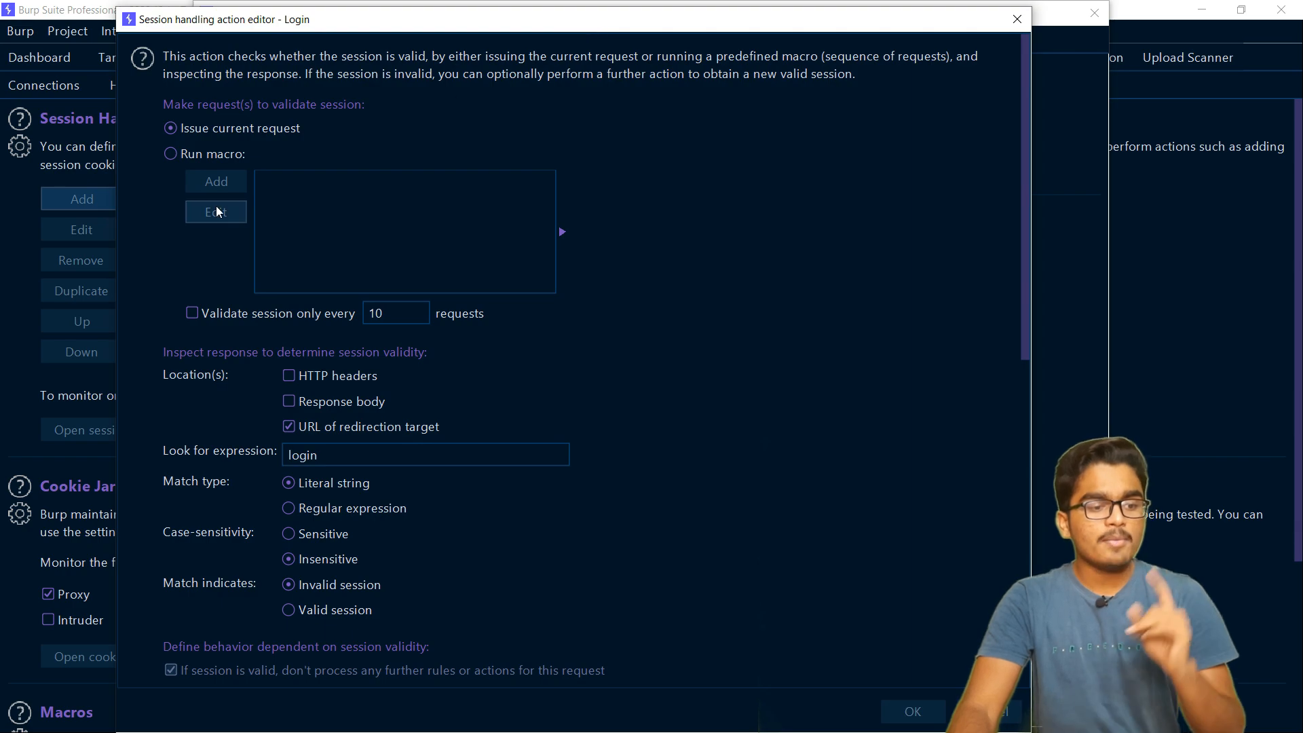
click(181, 155)
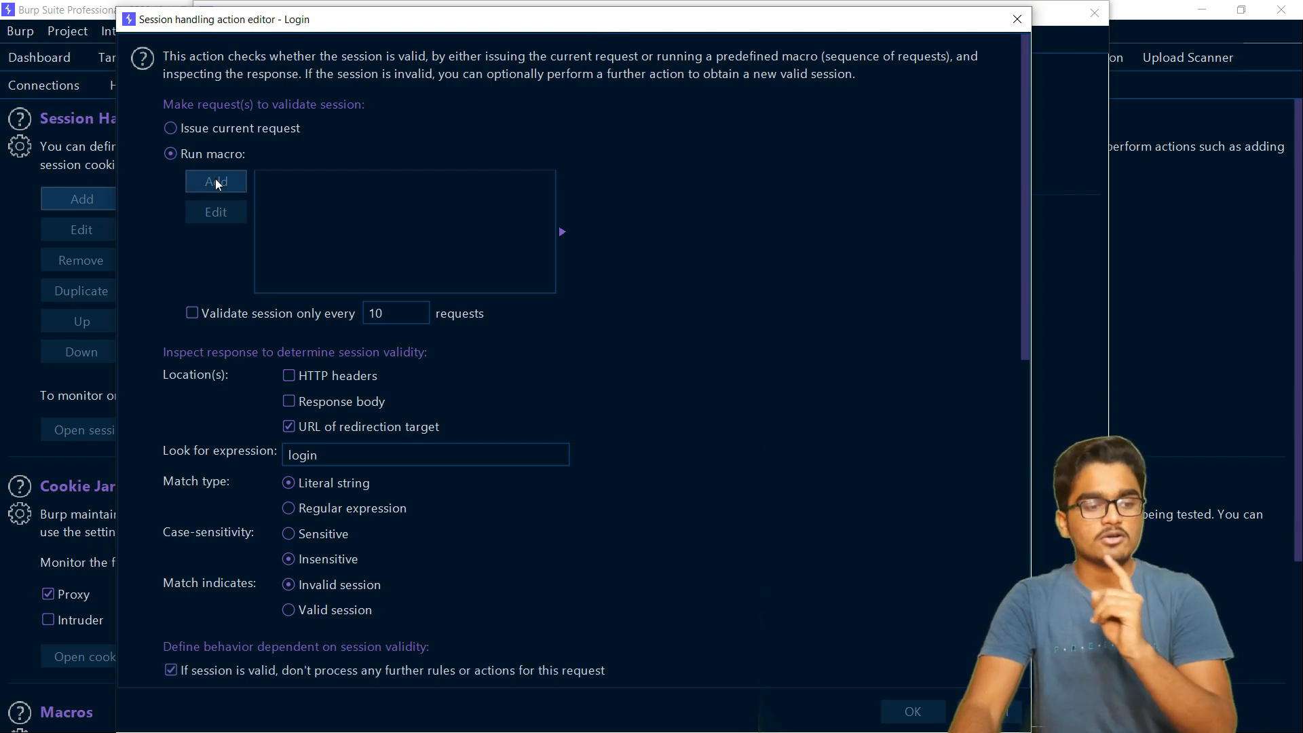
Start a new session validation macro and select the demo.testfire.net GET /bank/main.jsp request from the proxy history
click(215, 178)
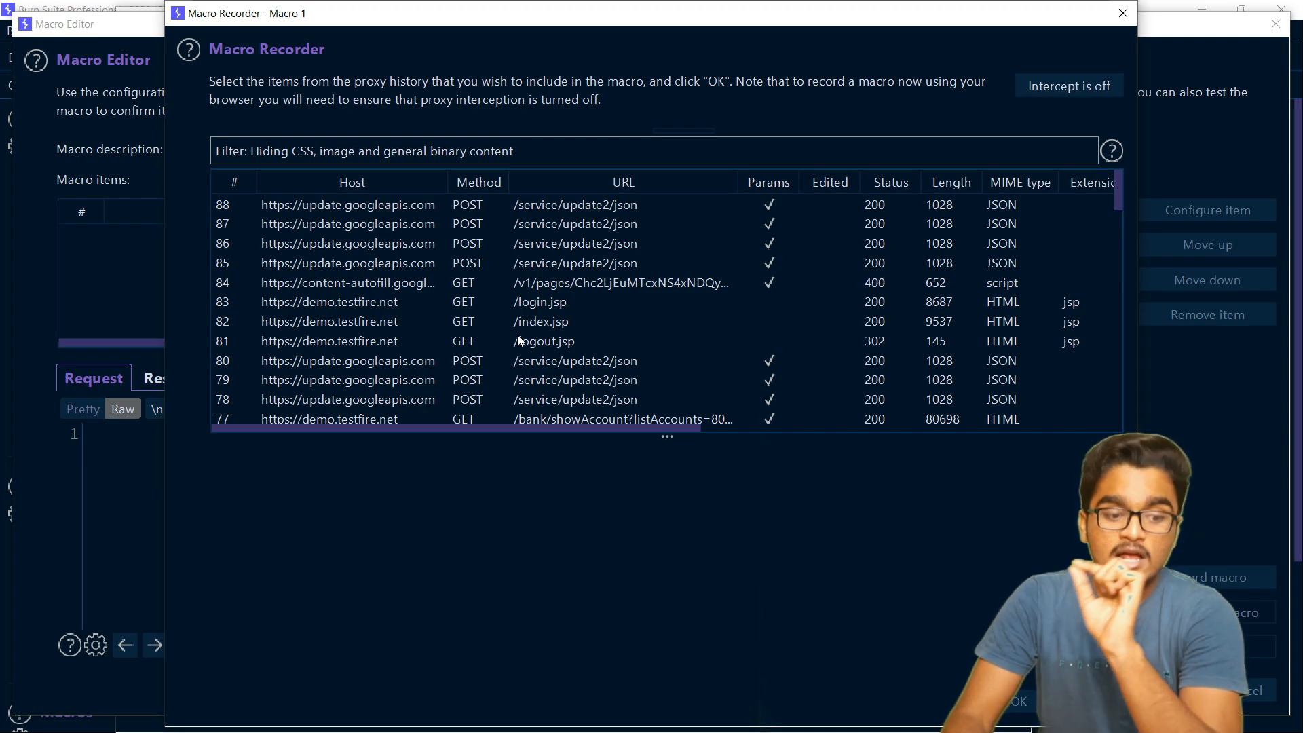
scroll(518, 340, down, 5)
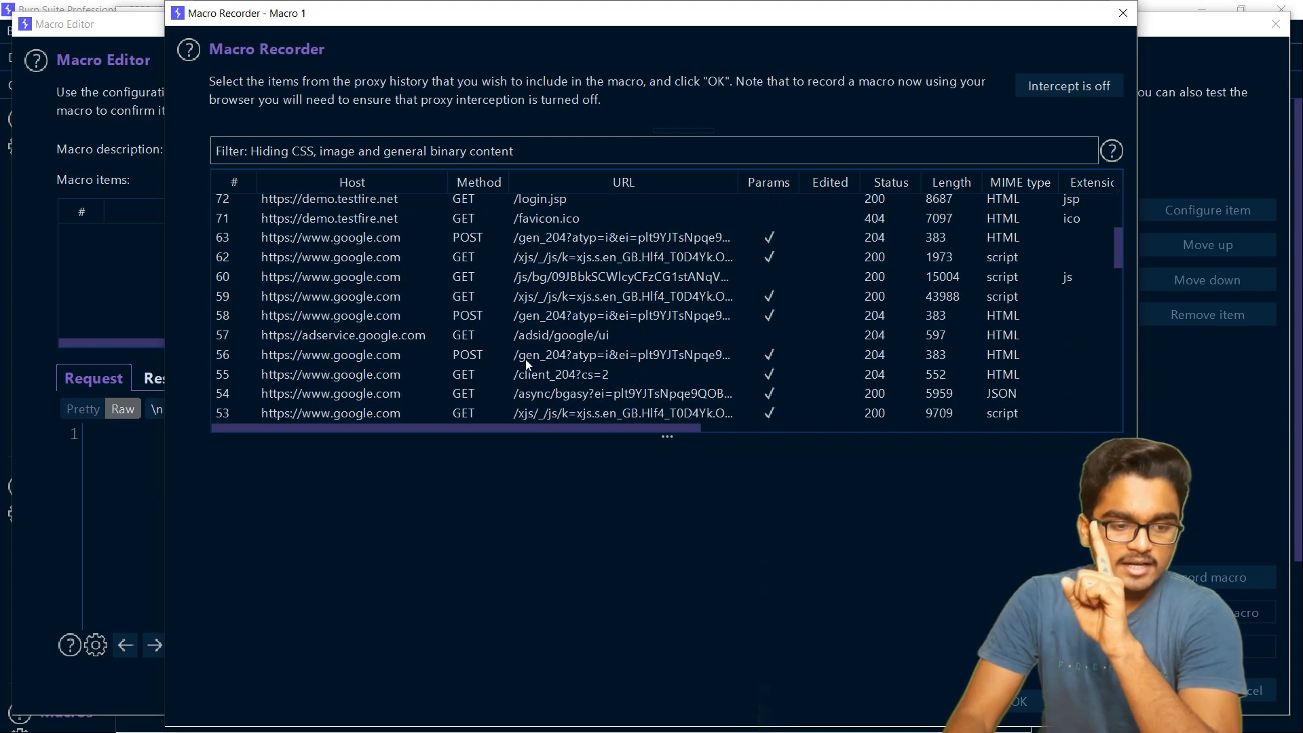
scroll(526, 360, down, 5)
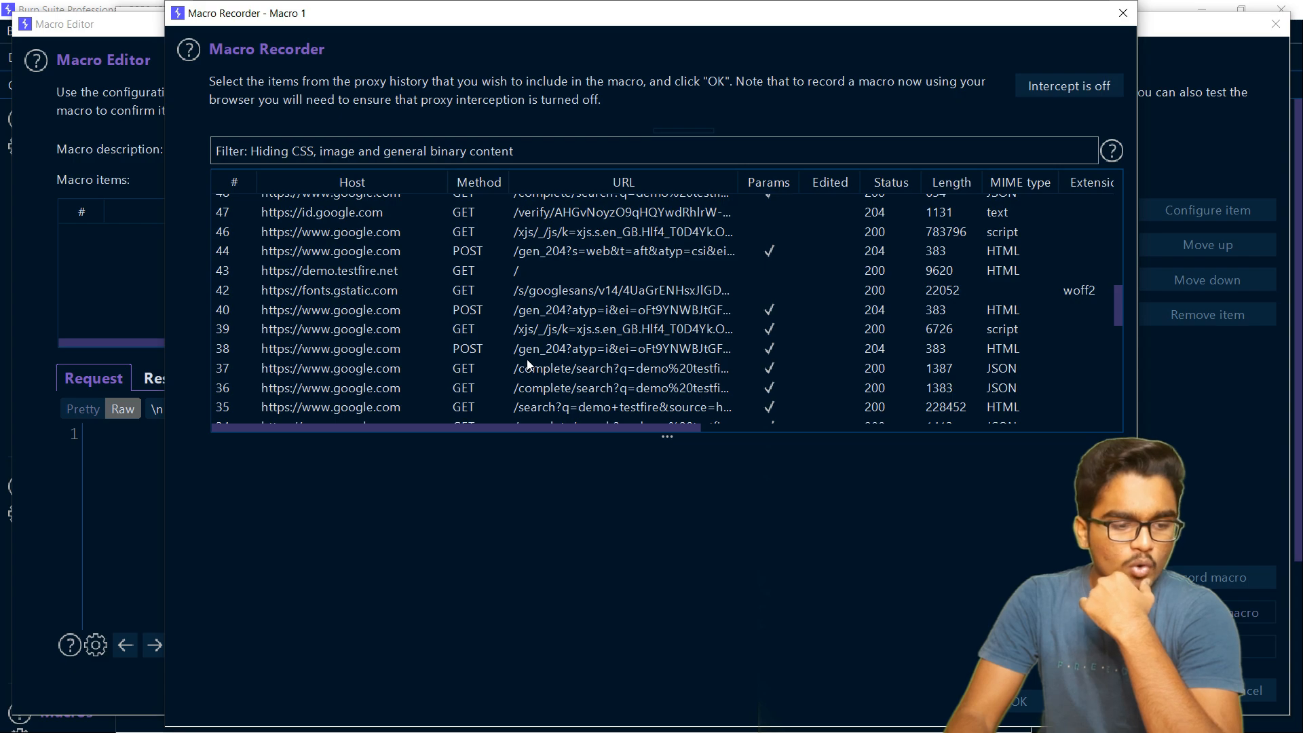
scroll(527, 359, down, 4)
scroll(528, 364, up, 10)
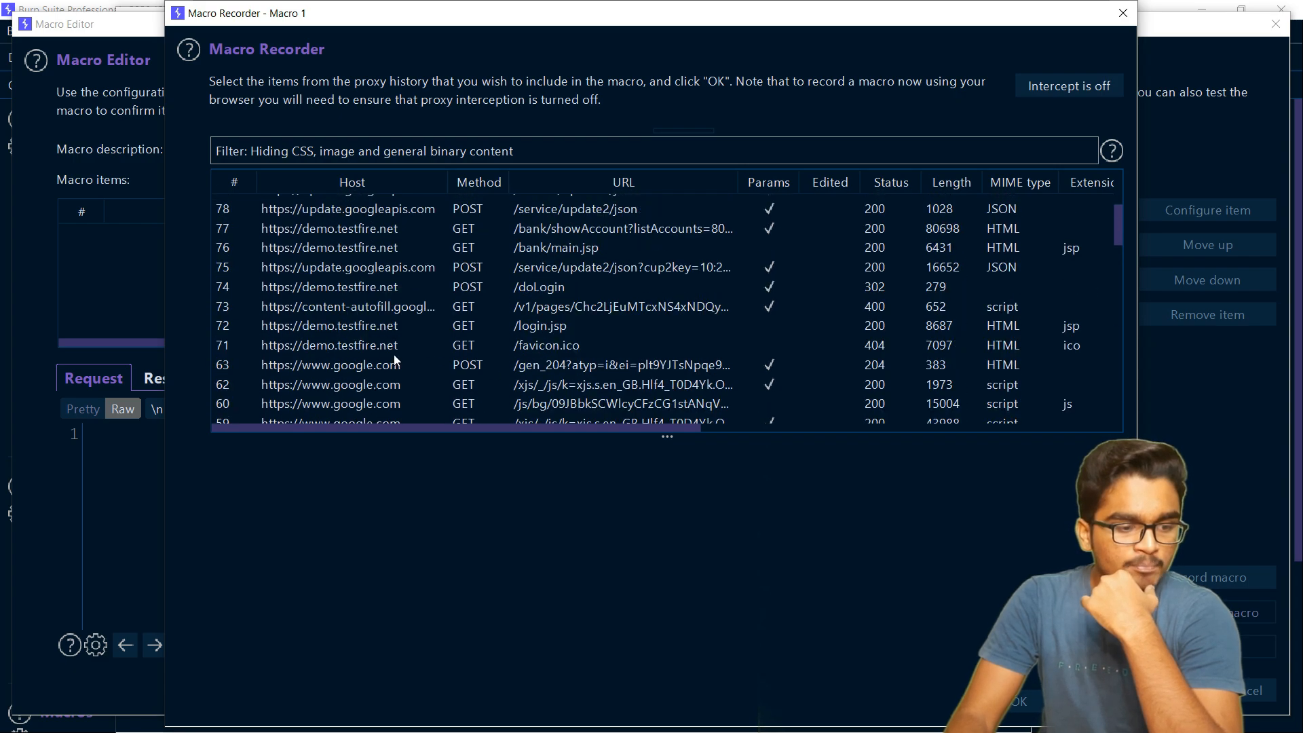
click(338, 247)
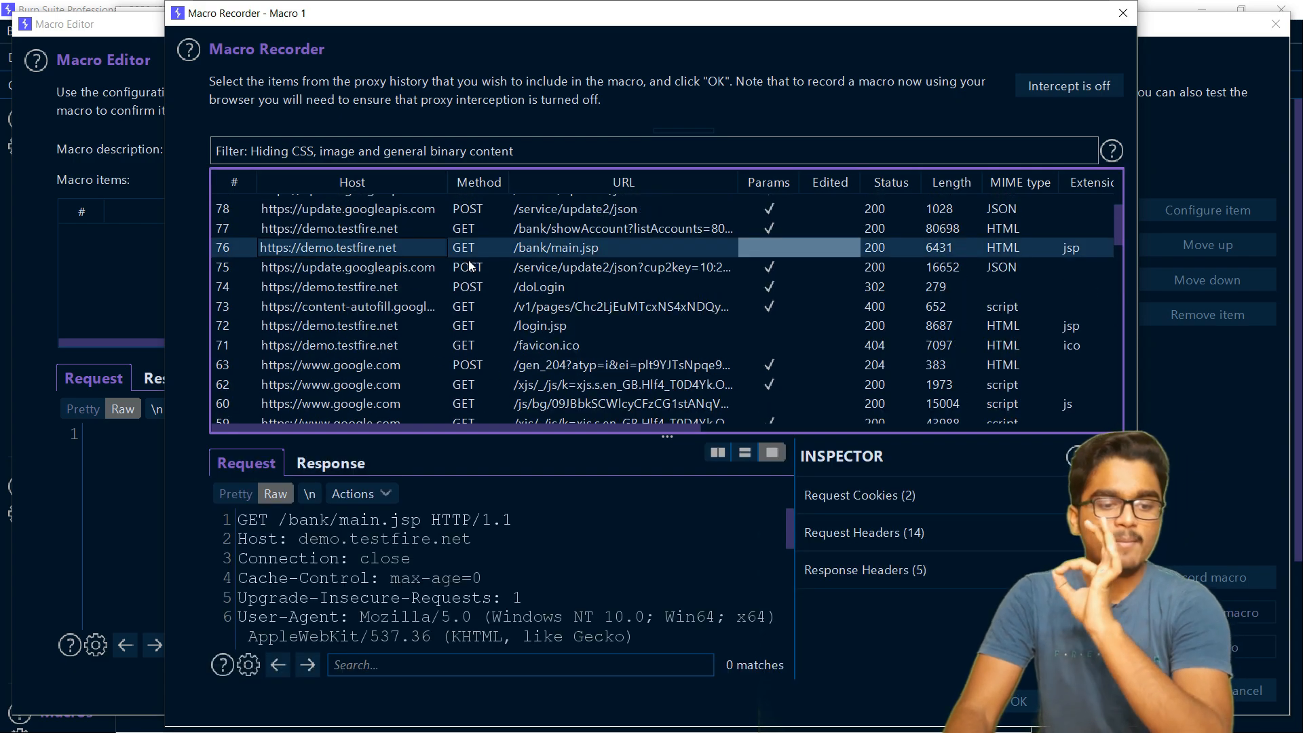
Examine the selected request's headers and session cookies, as well as its response headers and HTML body
scroll(405, 625, down, 3)
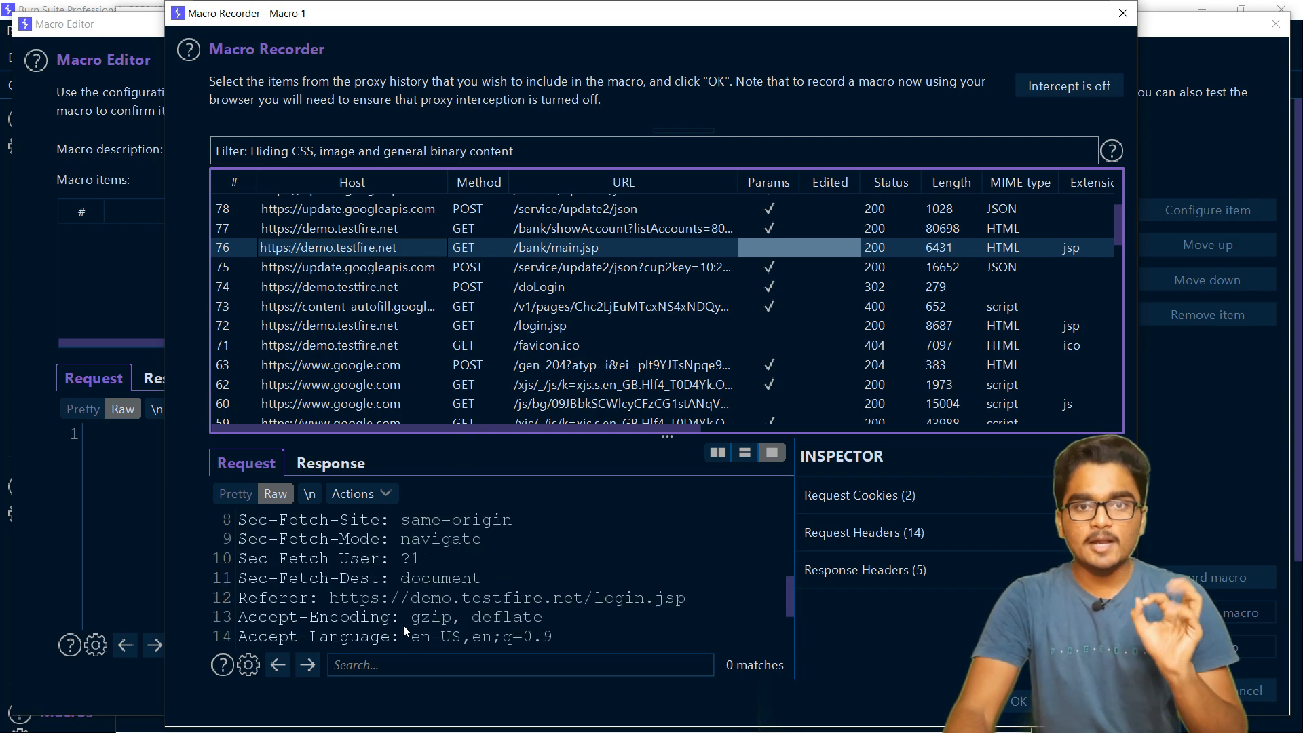
scroll(402, 618, down, 2)
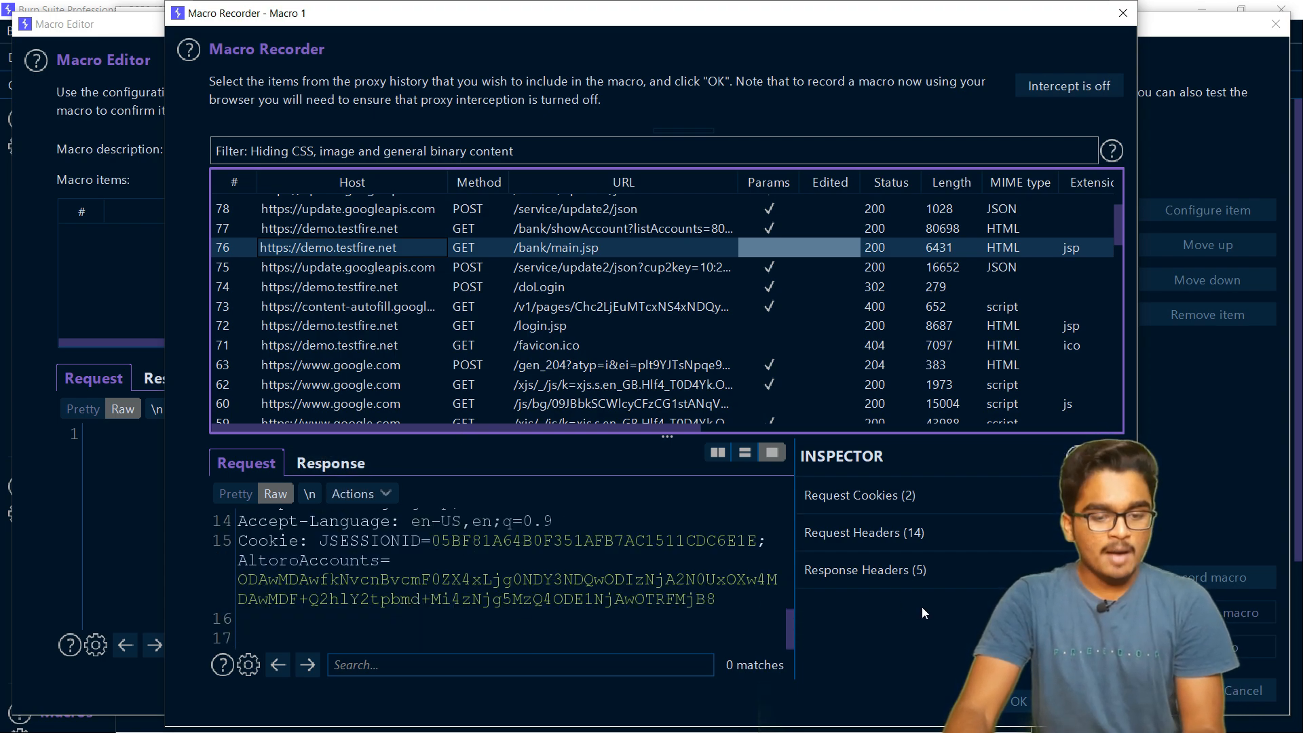
click(336, 470)
scroll(340, 562, down, 12)
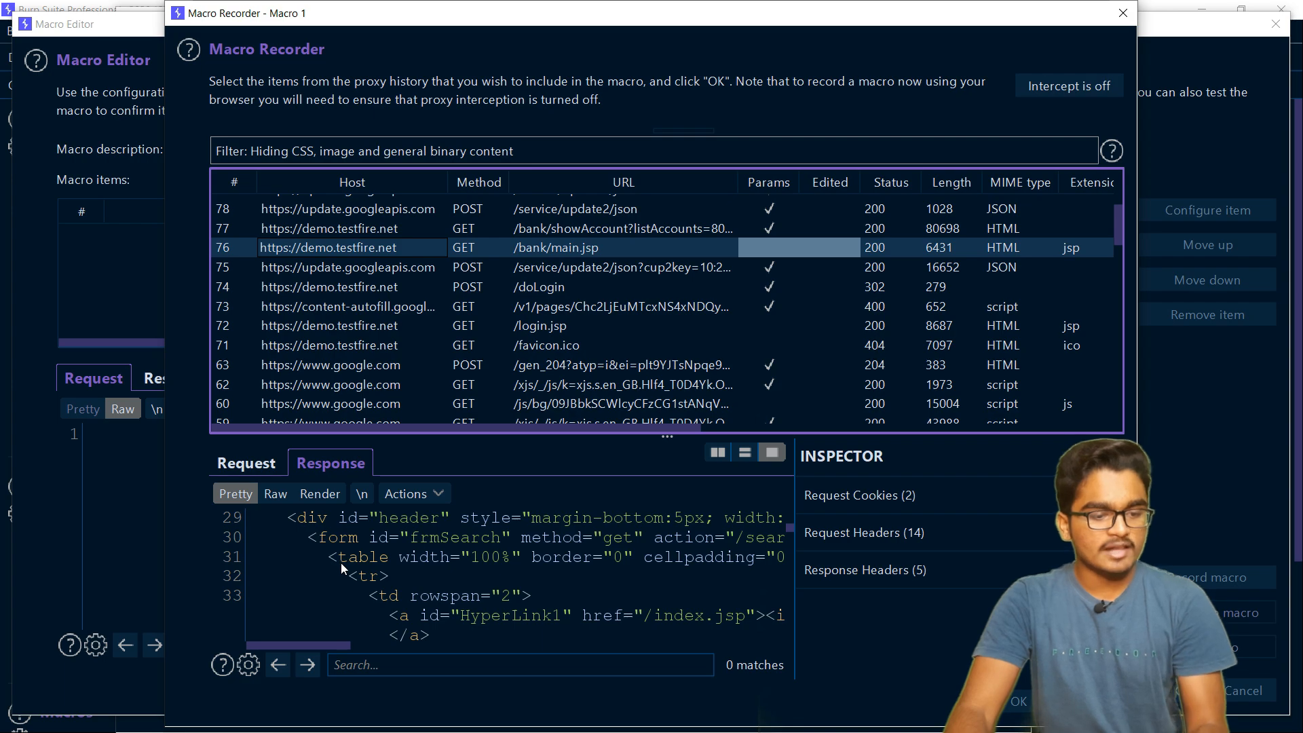
scroll(348, 617, up, 12)
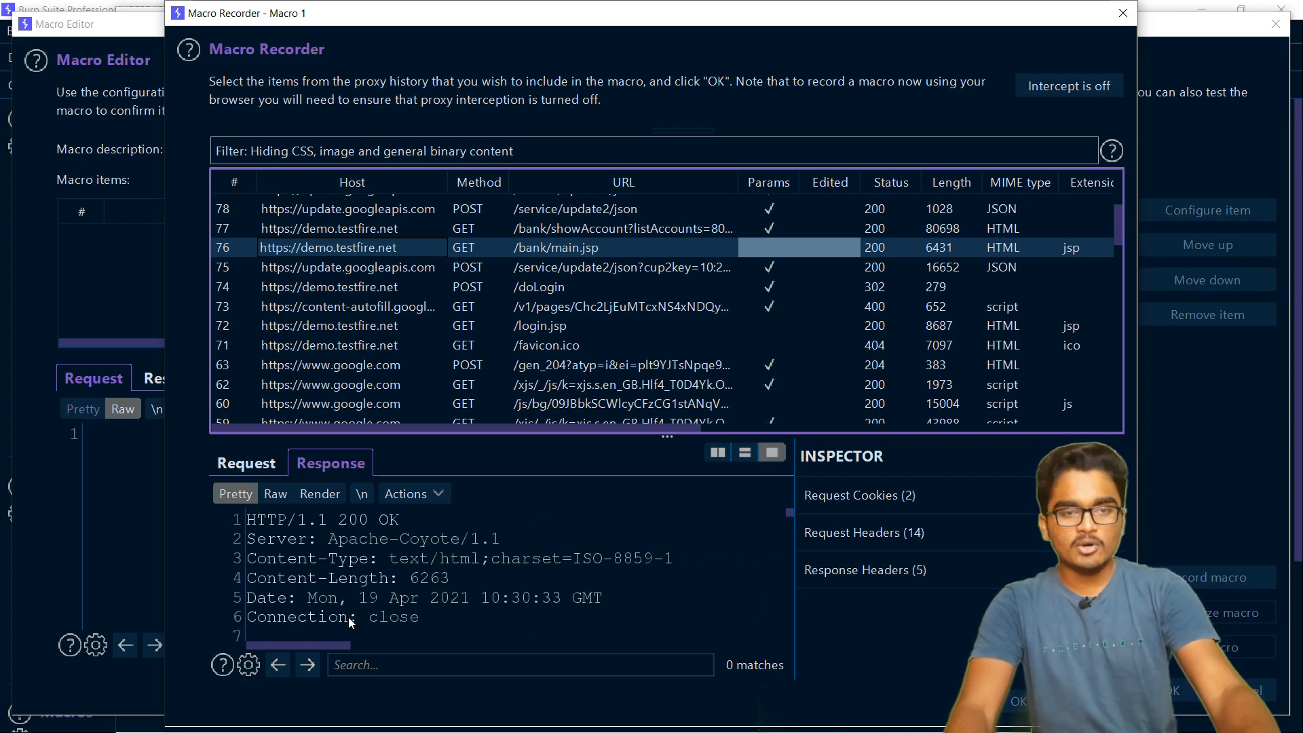
scroll(348, 617, down, 1)
scroll(349, 617, down, 14)
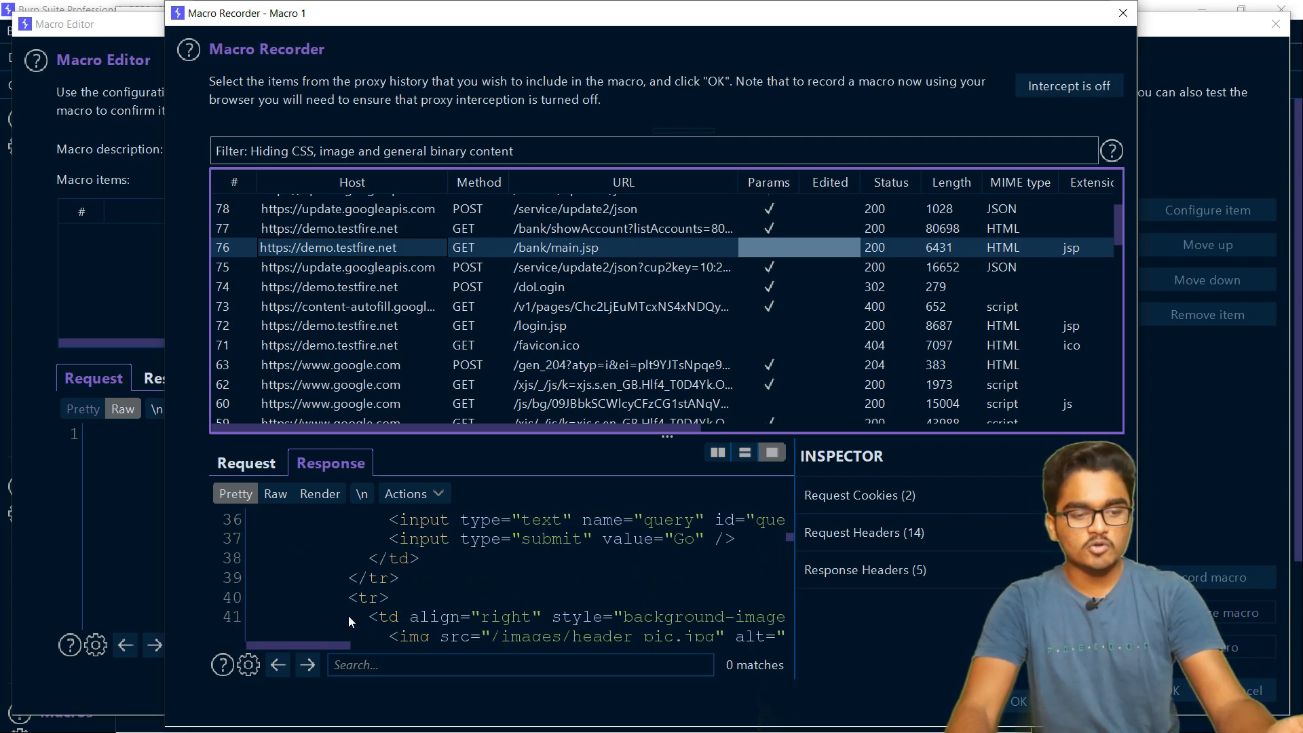
scroll(348, 616, down, 4)
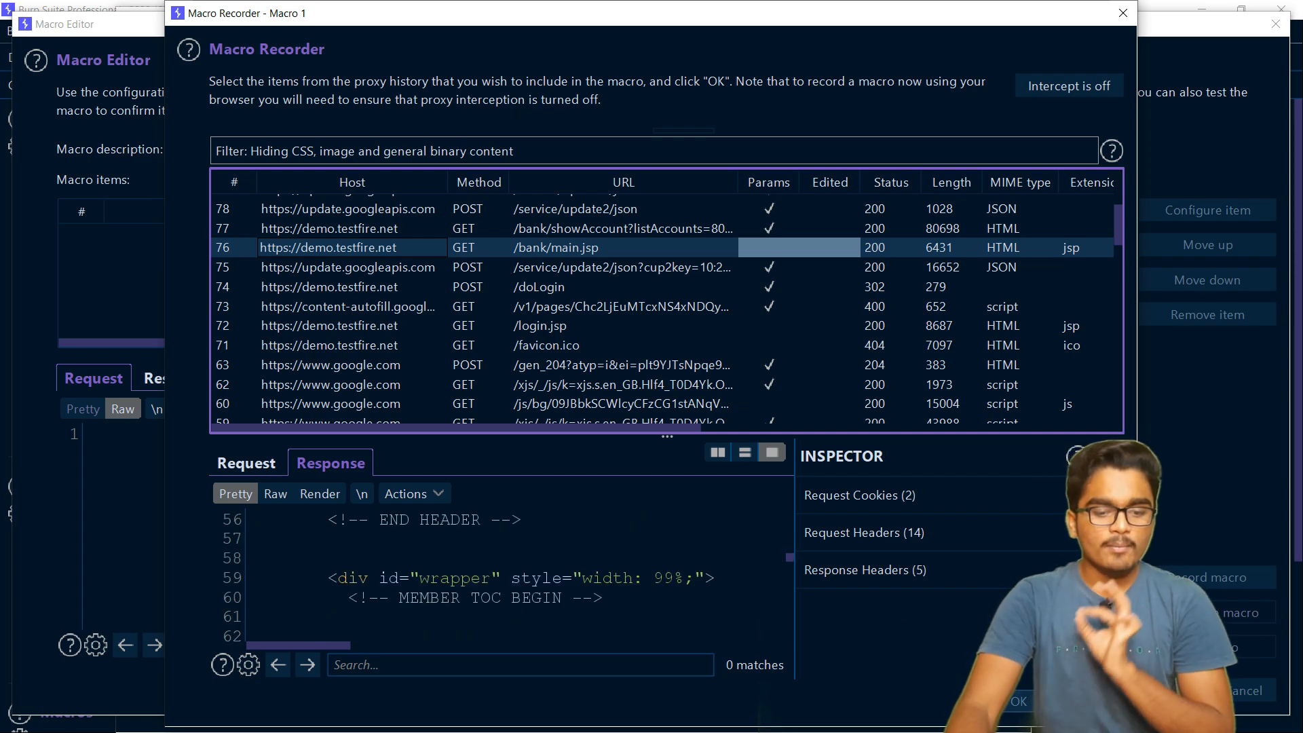
Record the GET /bank/main.jsp request as the macro's item and save the validation macro
click(1019, 701)
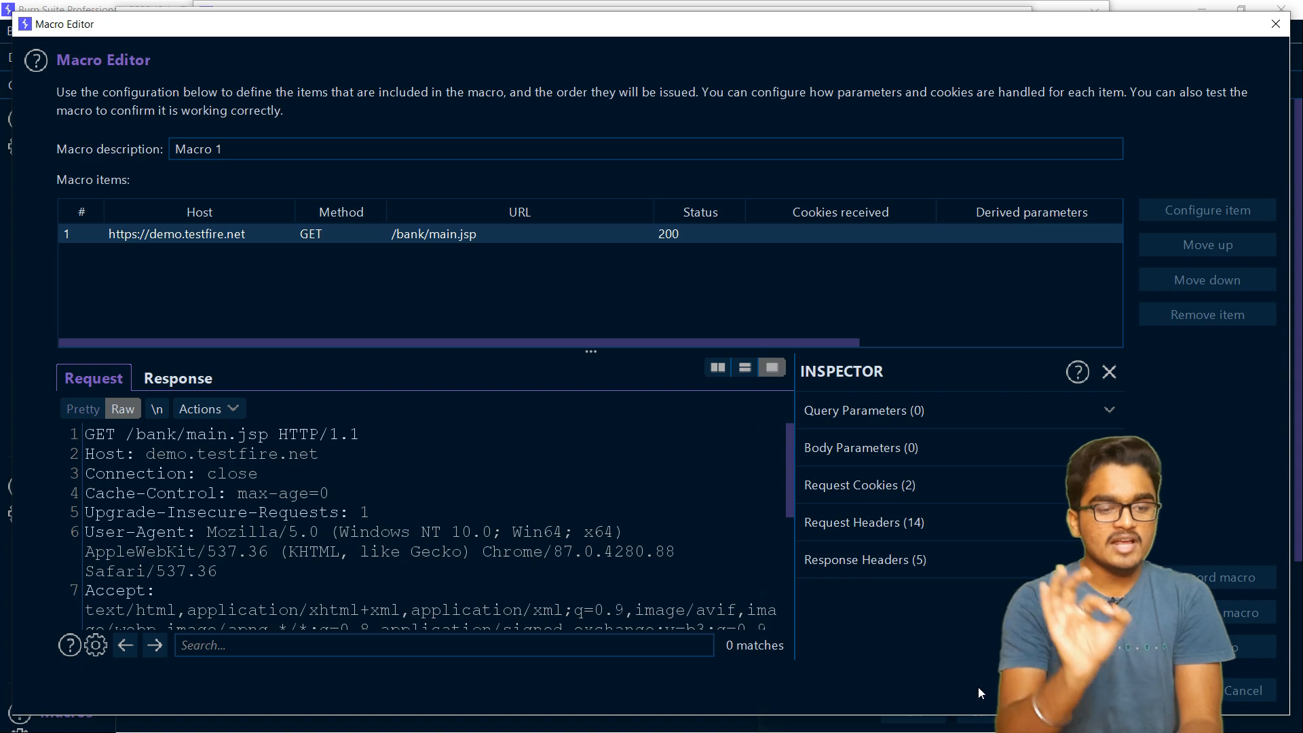
click(1248, 691)
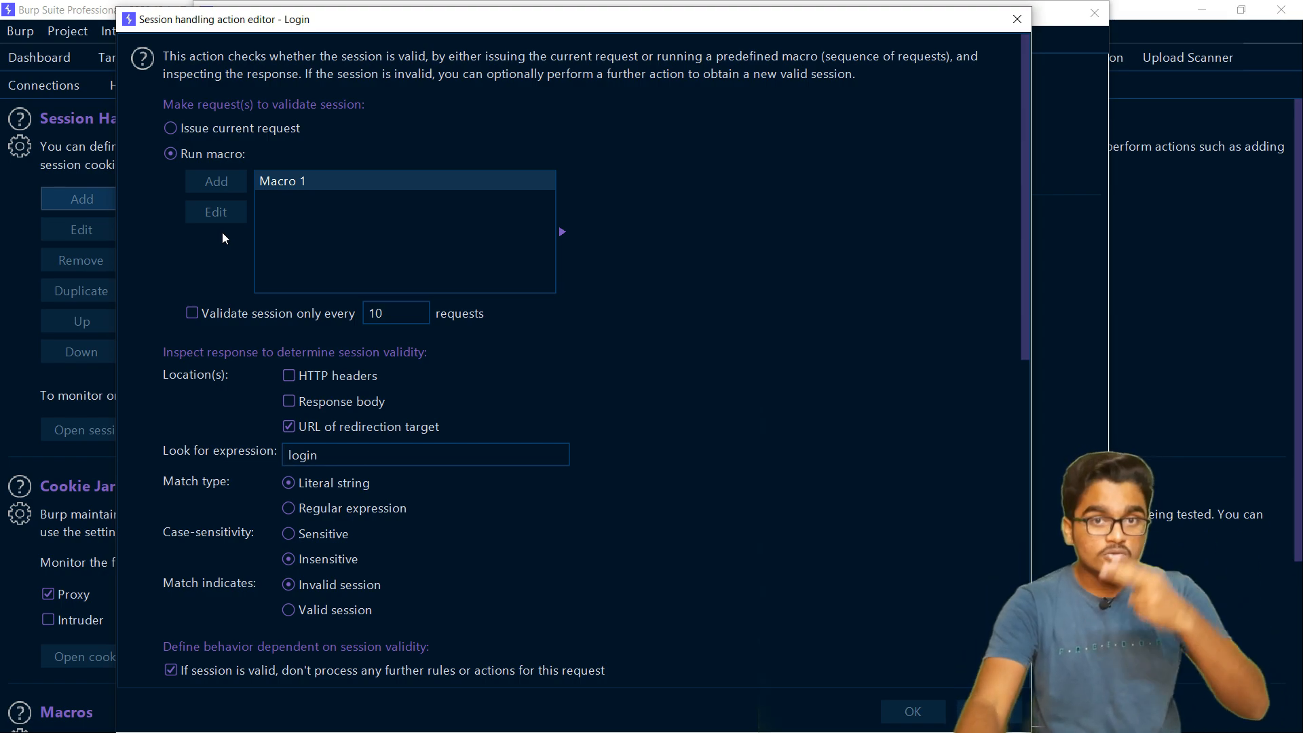
Create a macro from the POST /doLogin request in the proxy history for the rule to run when the session is invalid
scroll(226, 476, down, 5)
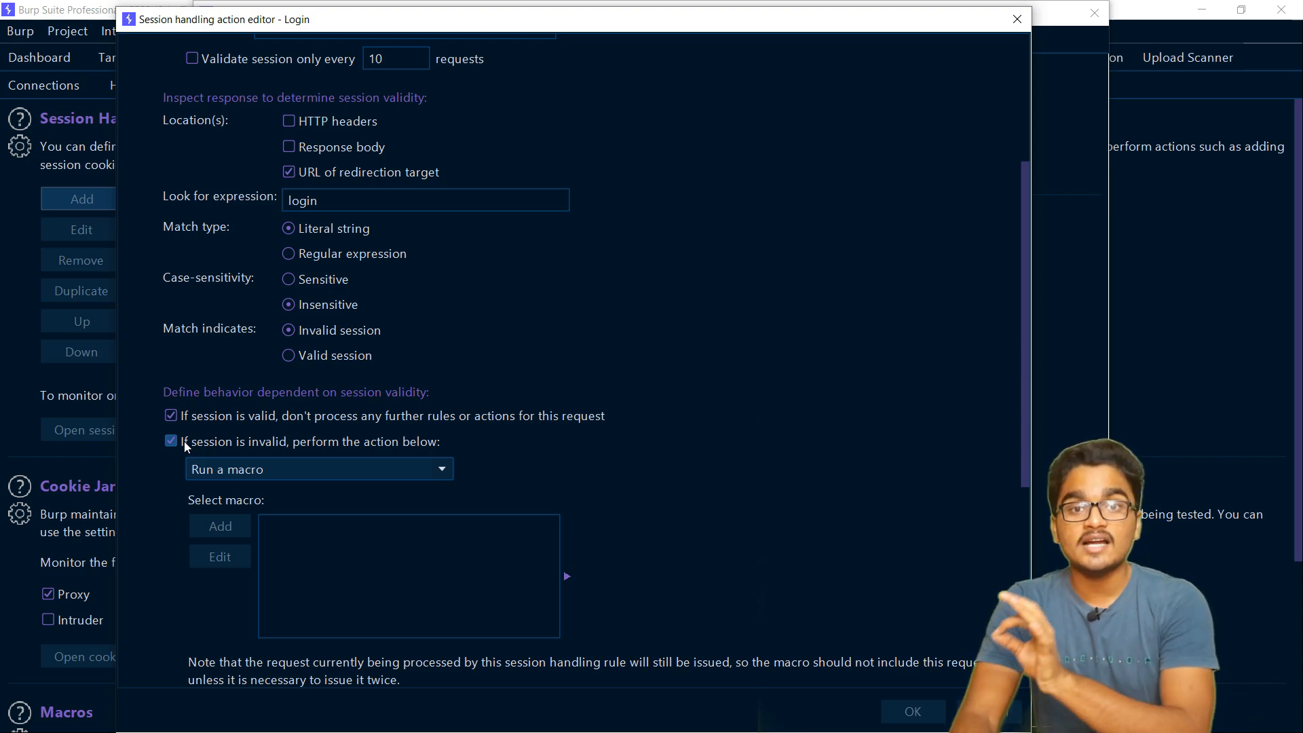
click(203, 526)
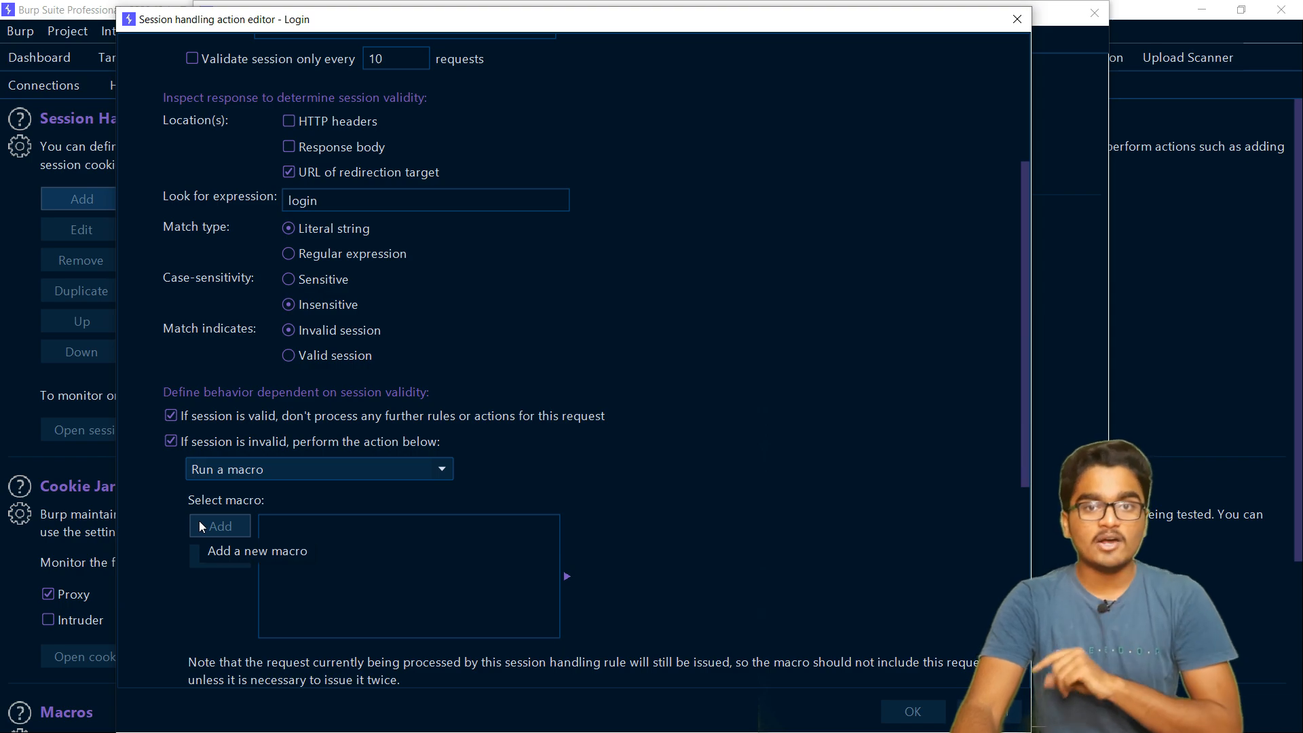
click(199, 522)
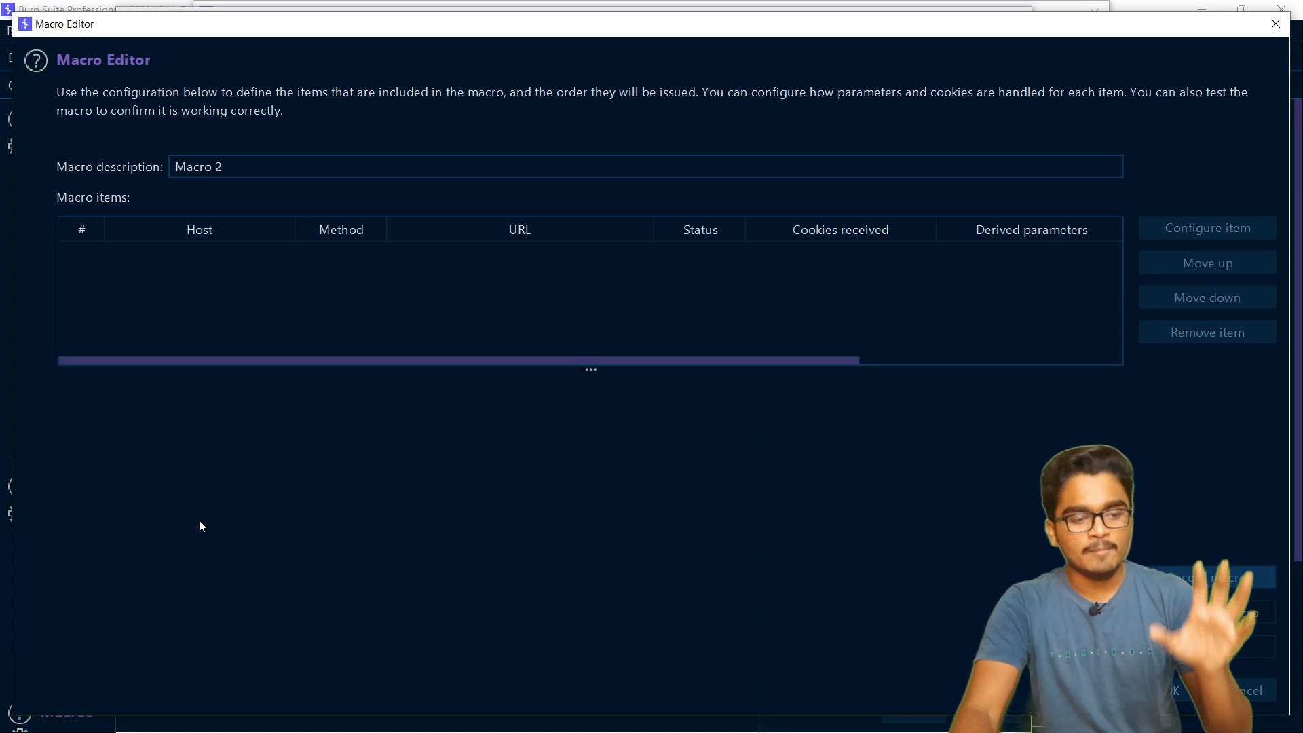
scroll(318, 348, down, 2)
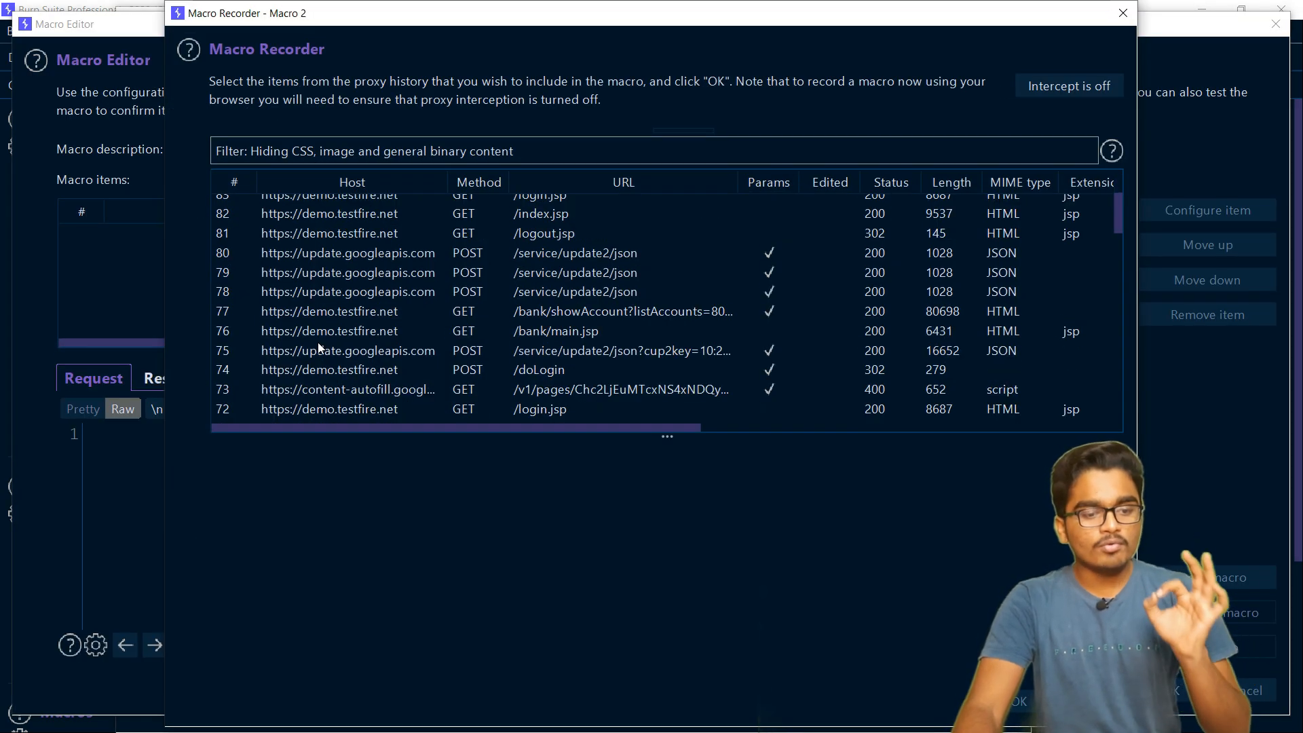
click(315, 369)
scroll(348, 591, down, 3)
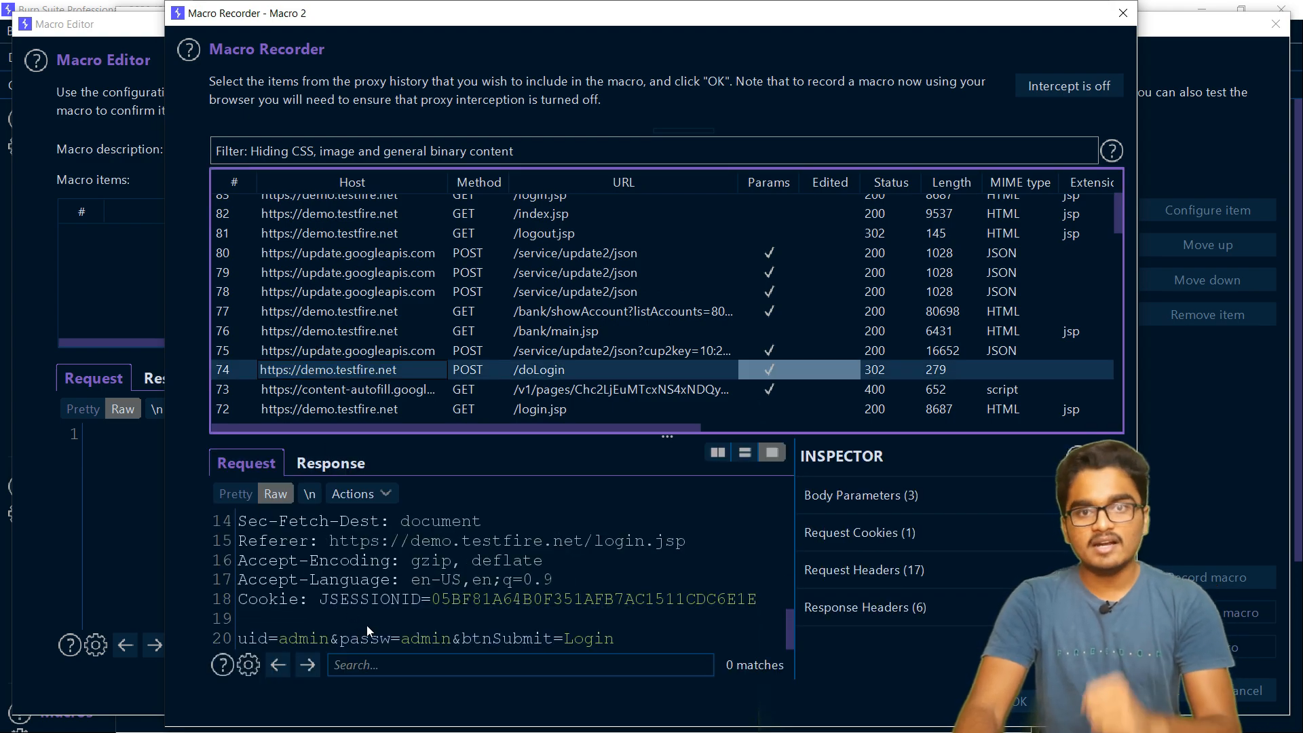
click(1022, 703)
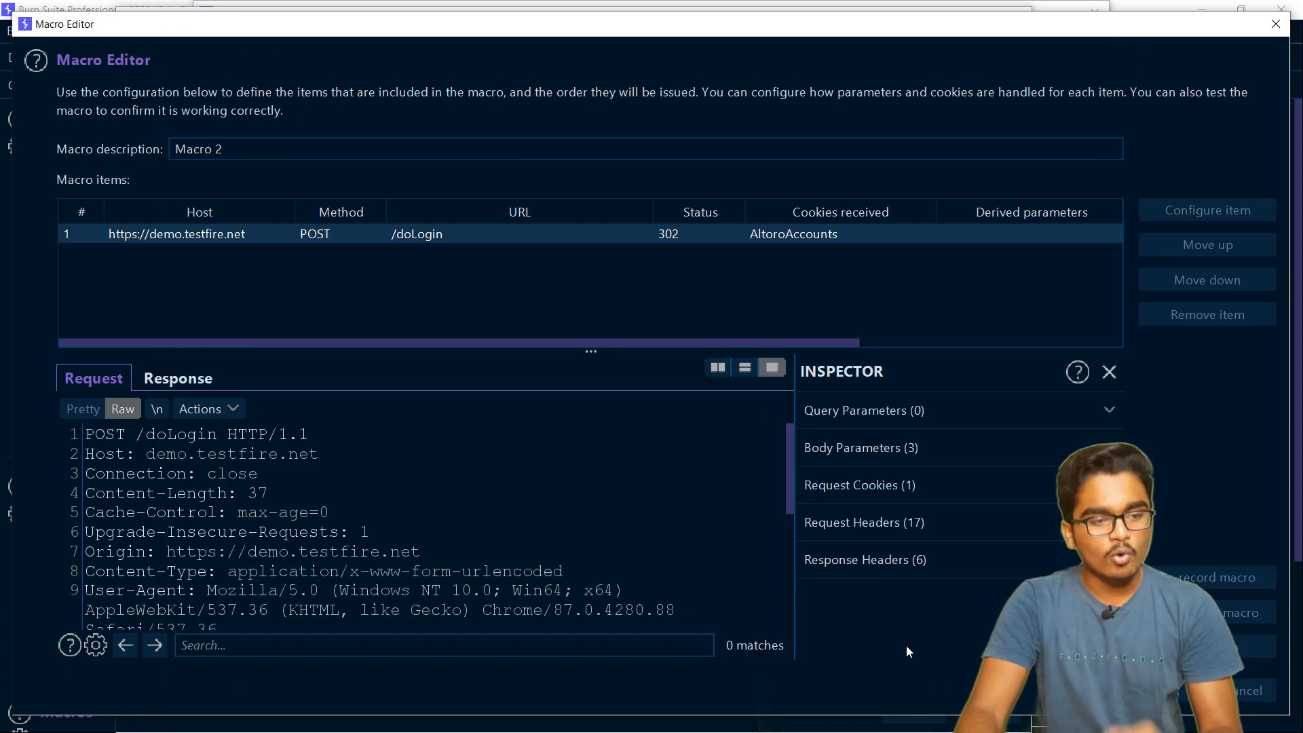
click(1175, 690)
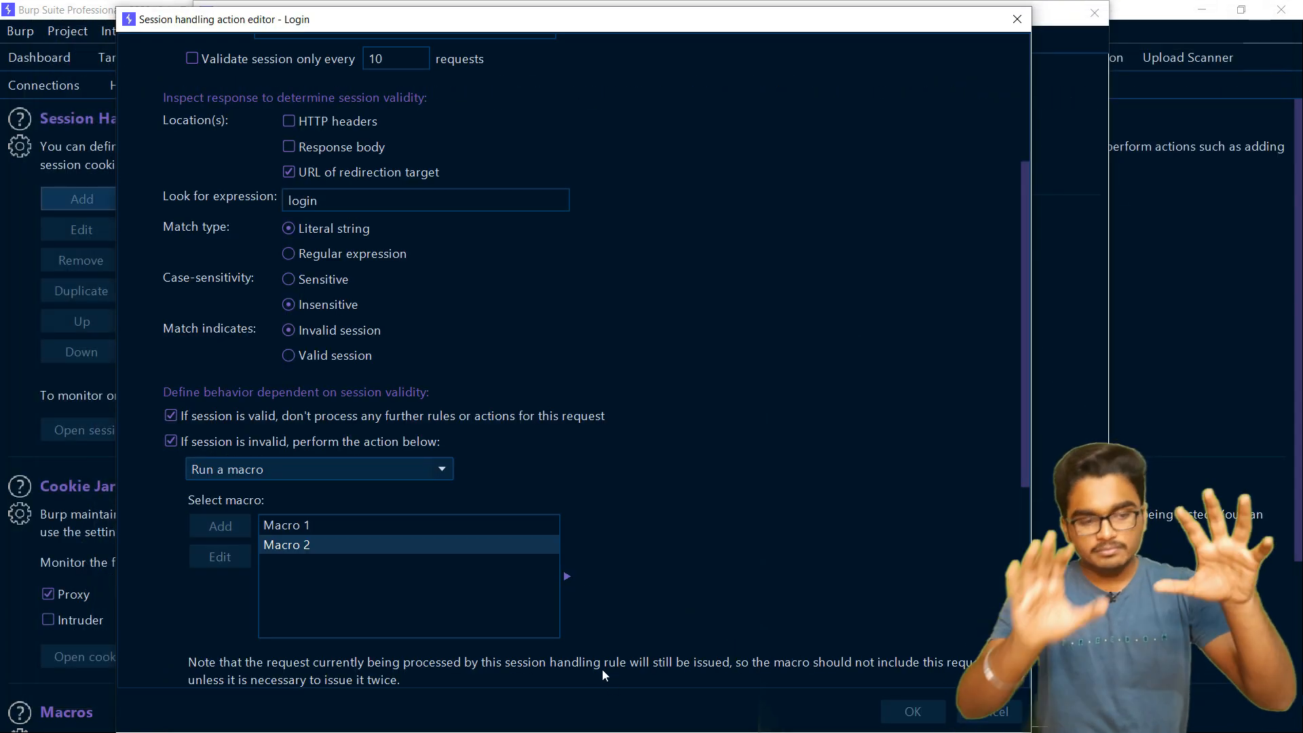
Reopen Macro 1, examine its GET /bank/main.jsp request and stored response, and close the macro editor
scroll(421, 564, up, 5)
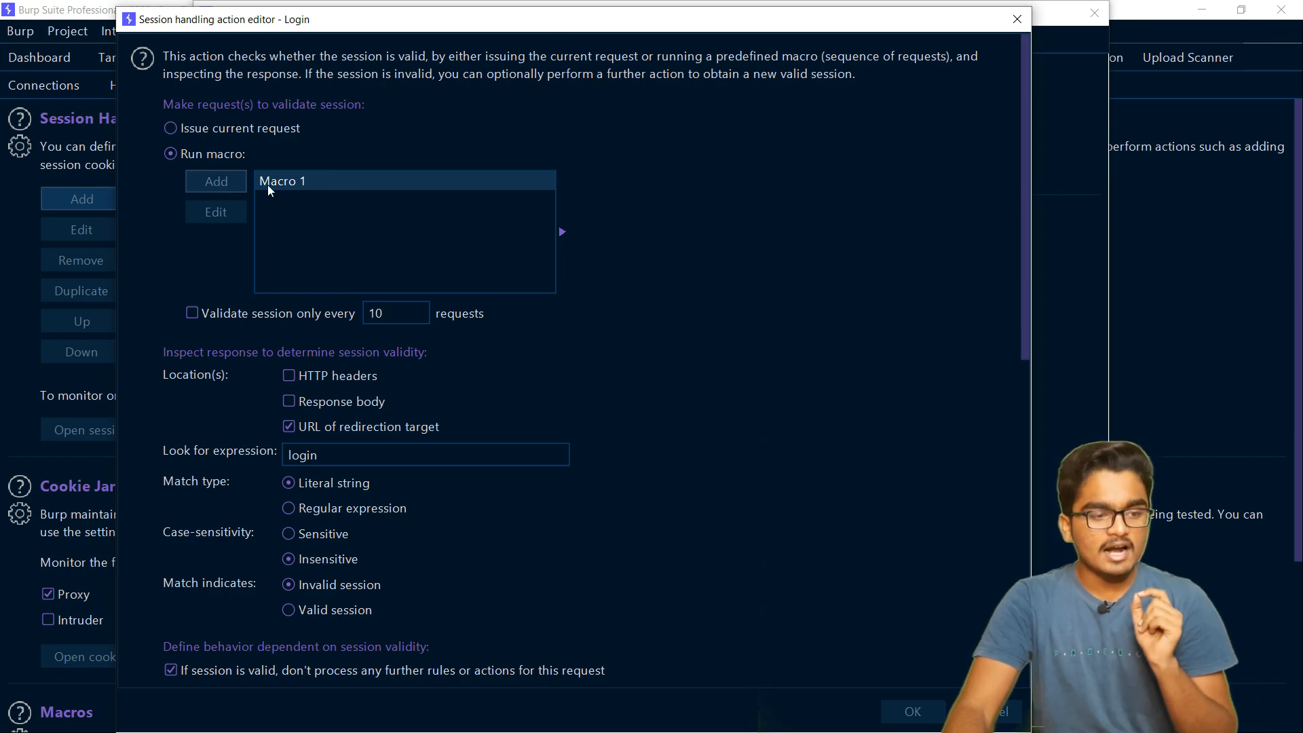
click(301, 189)
click(226, 221)
scroll(434, 530, down, 1)
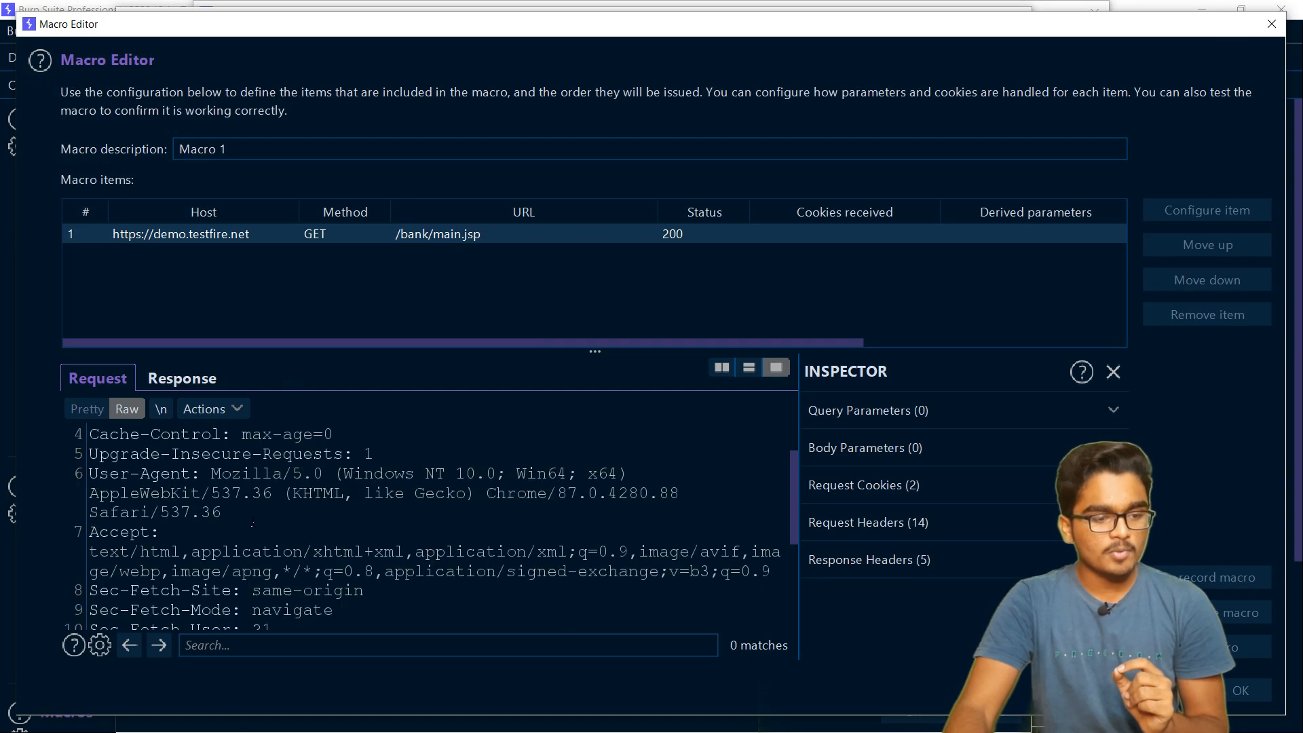
scroll(434, 529, up, 1)
drag(130, 433, 273, 434)
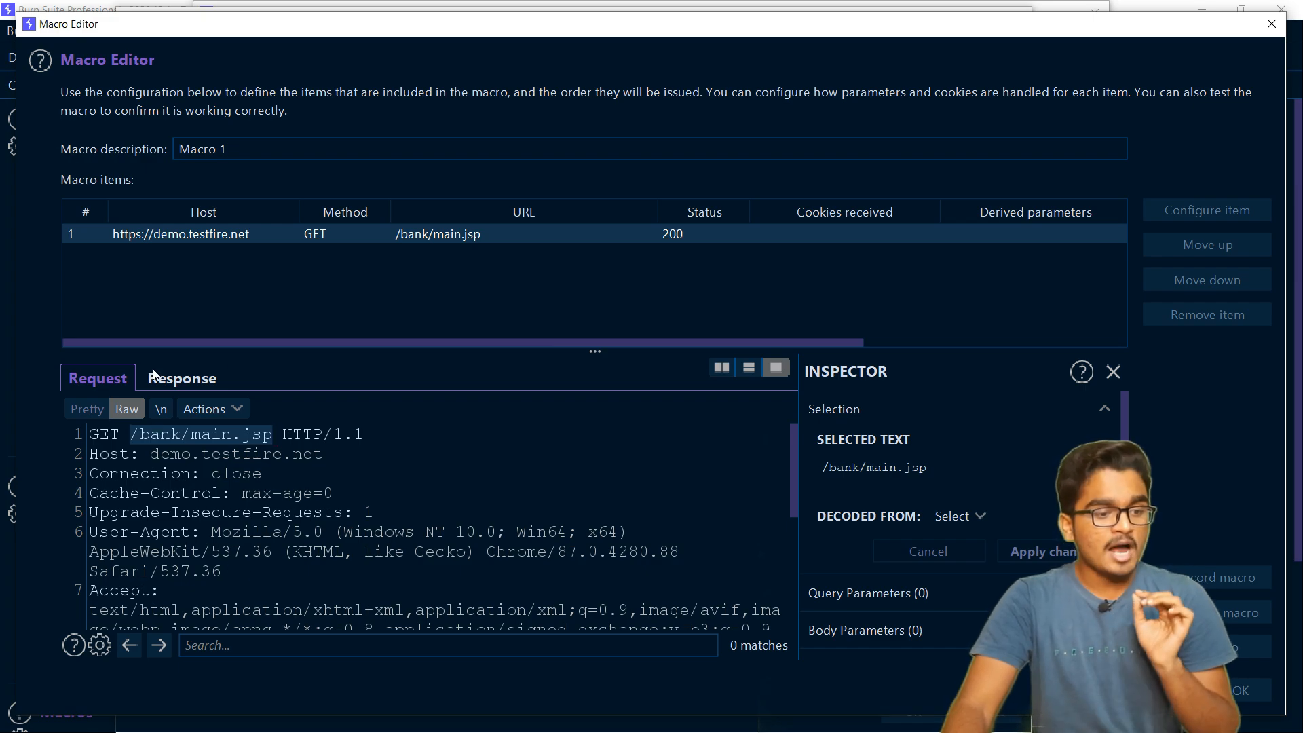
click(181, 378)
scroll(231, 542, down, 15)
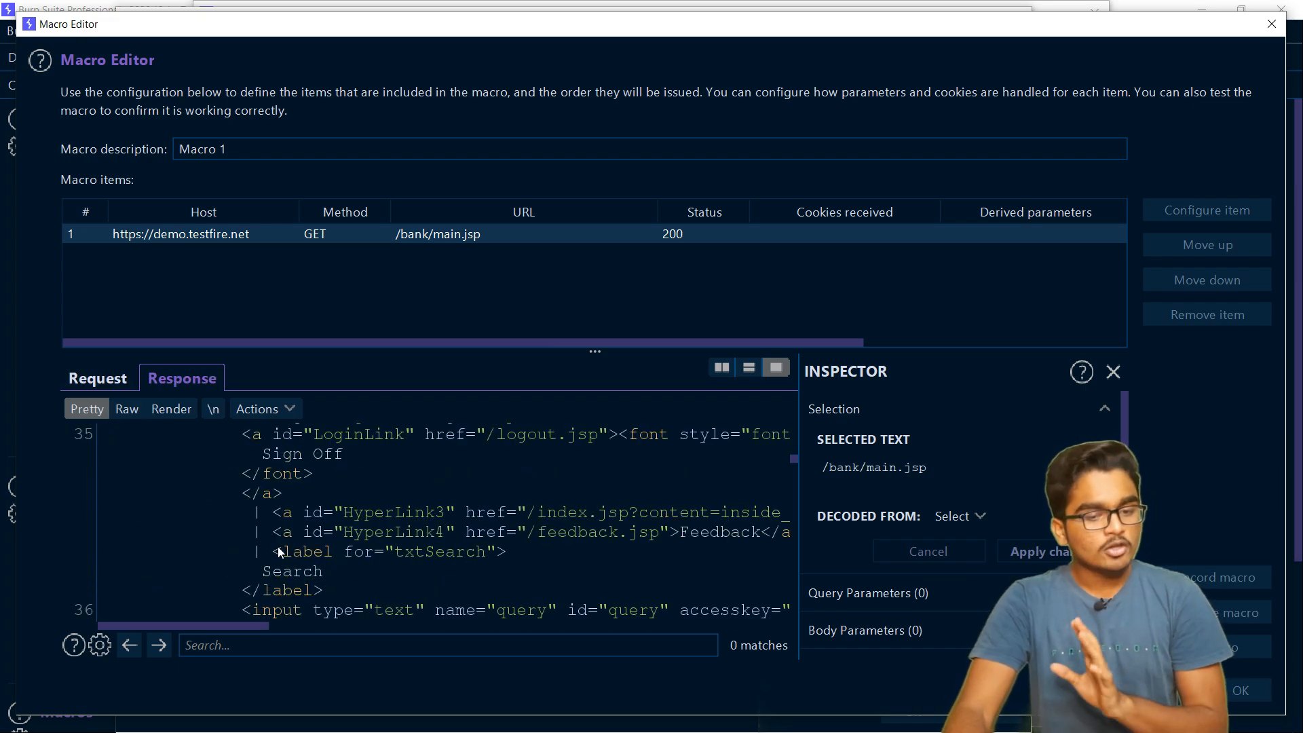
scroll(425, 557, down, 1)
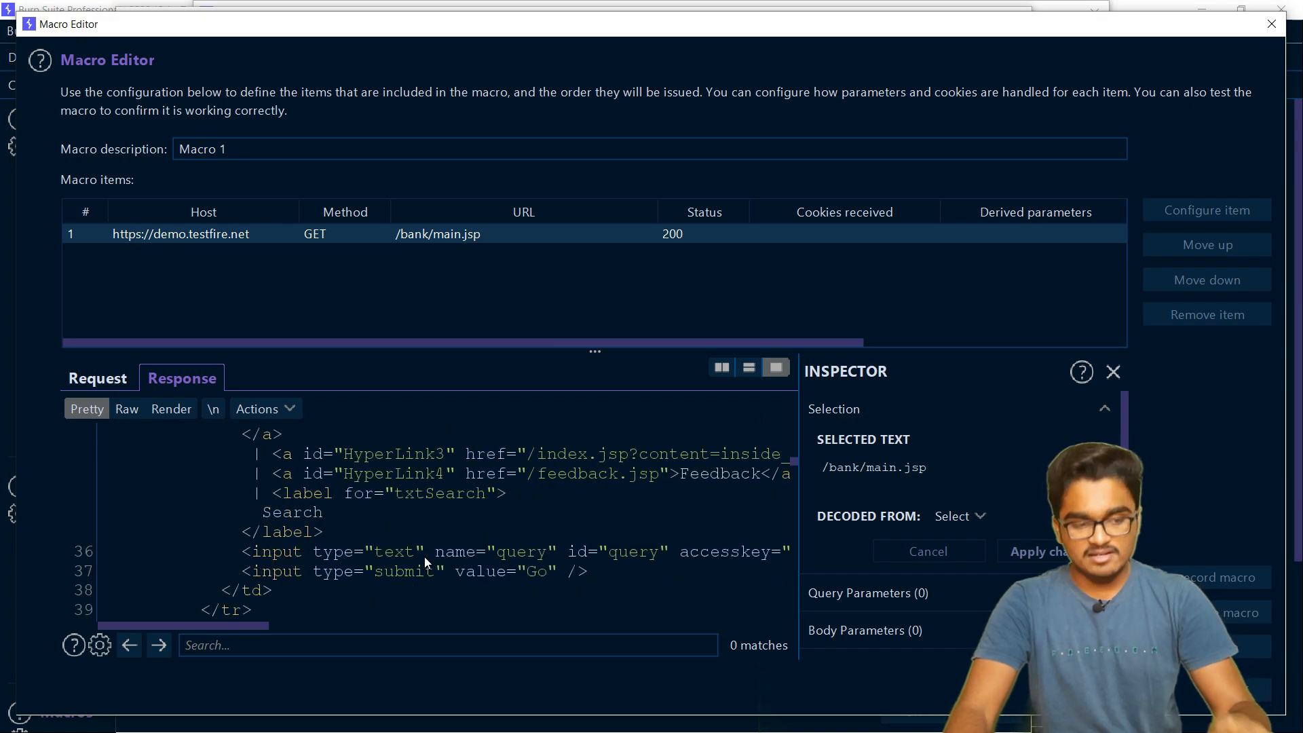
scroll(429, 556, up, 10)
scroll(428, 556, up, 3)
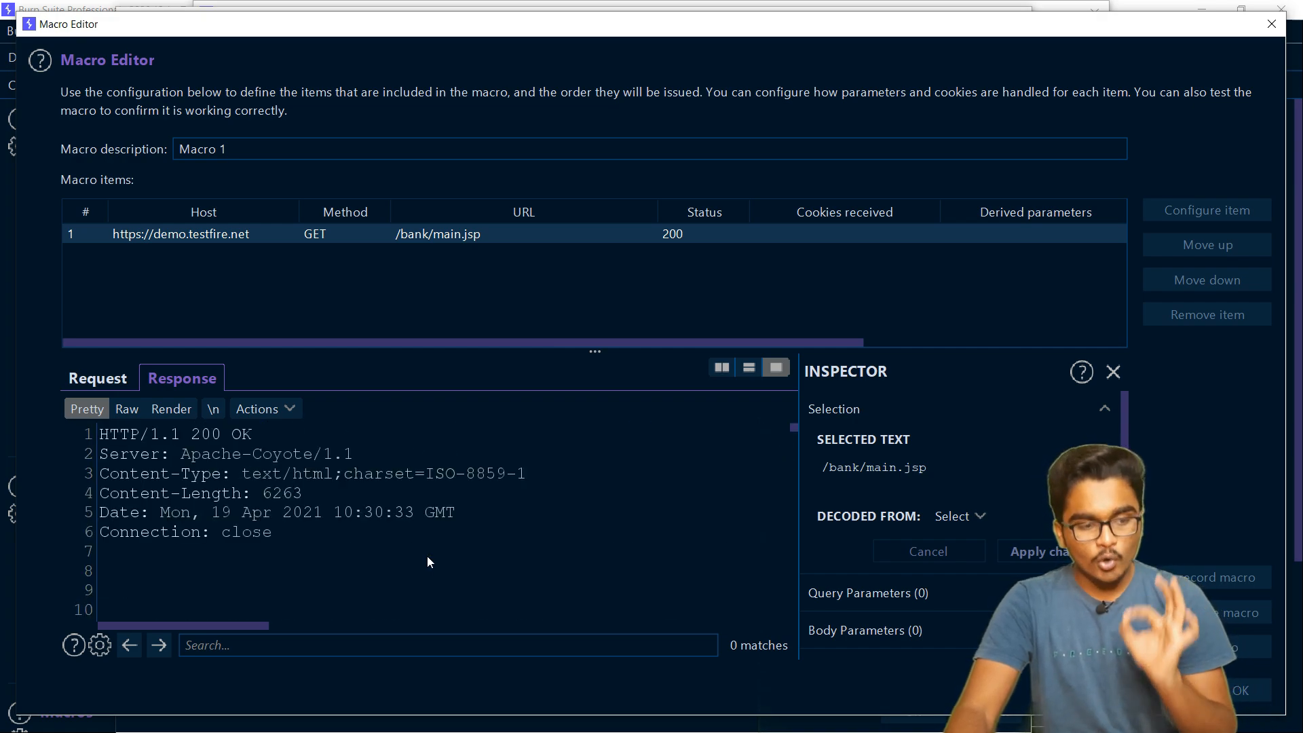
scroll(427, 556, down, 12)
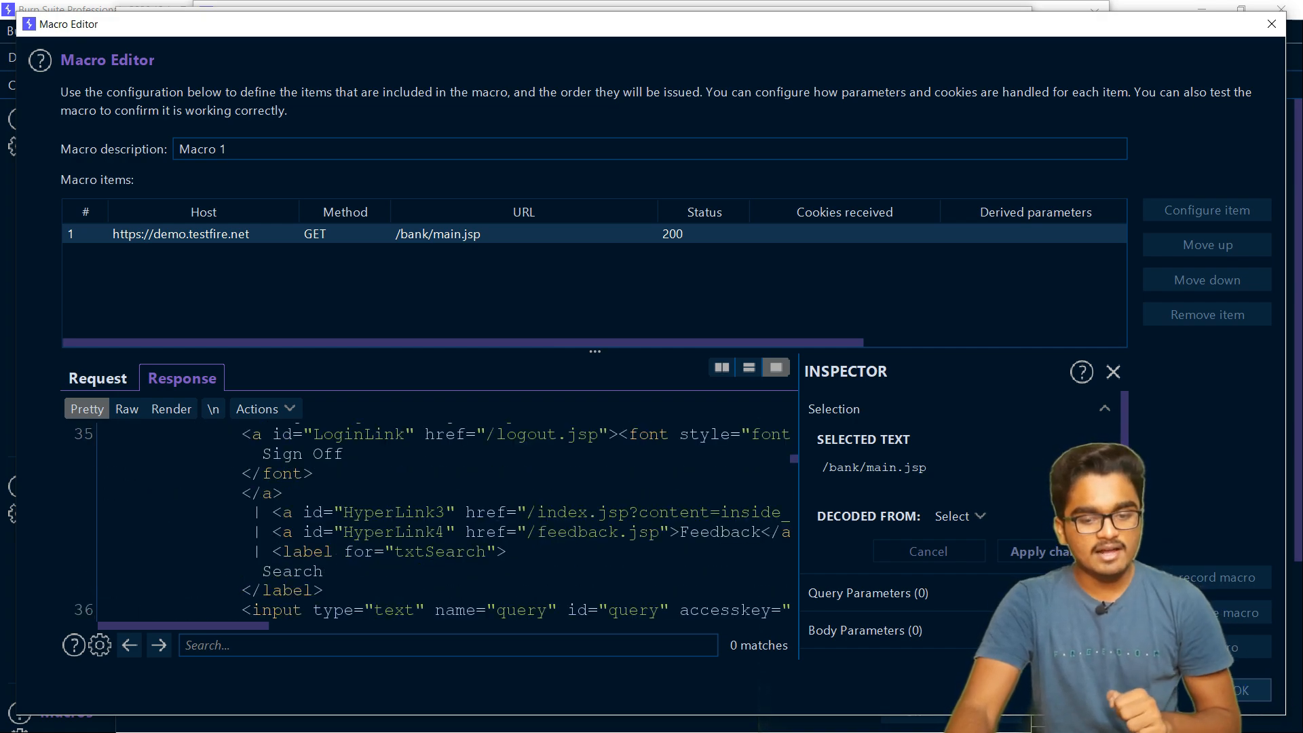
click(1249, 691)
Set the expression to look for in the redirection target URL to "login.jsp"
click(349, 455)
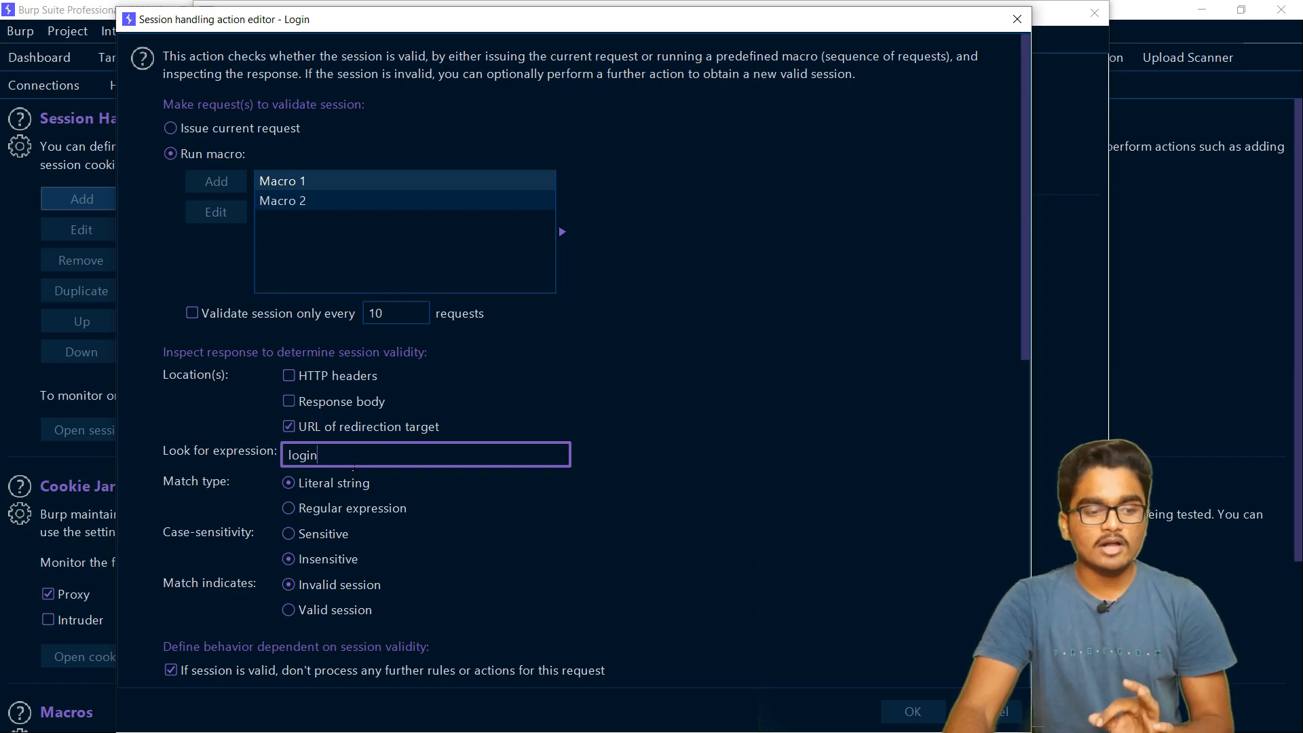
text(.jsp)
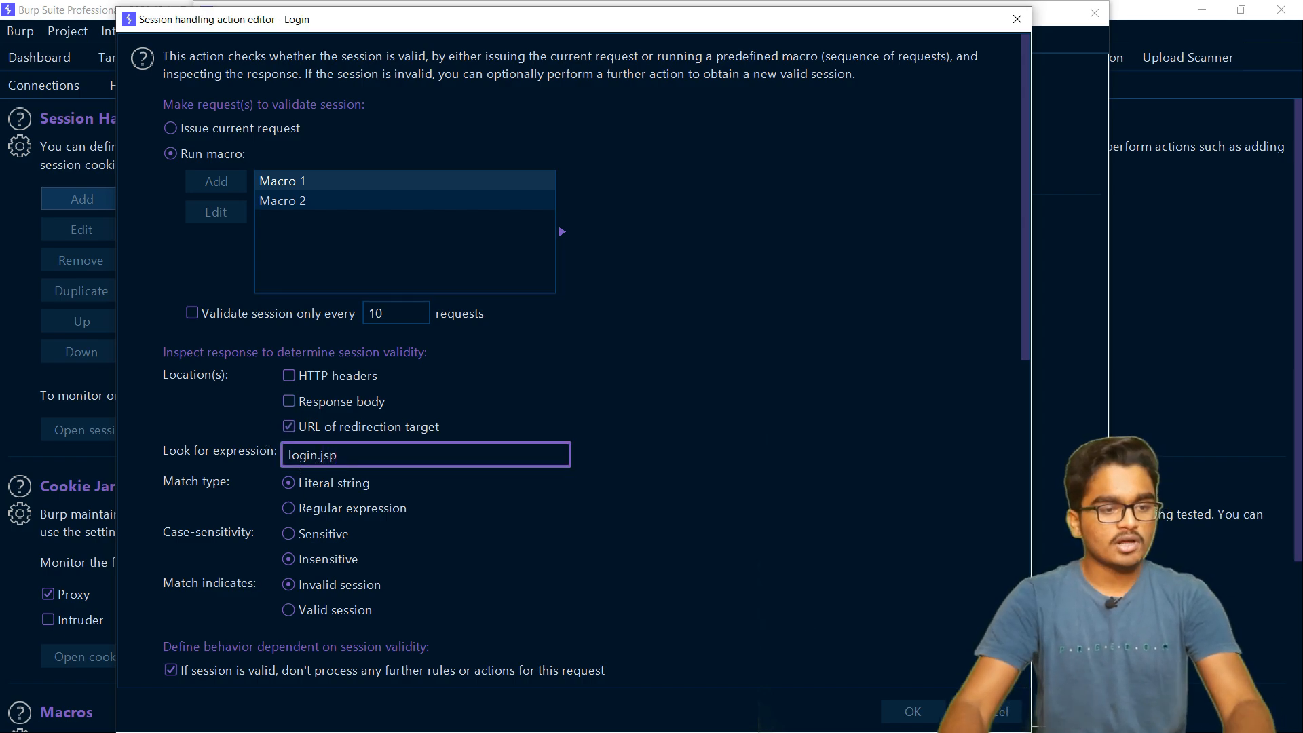
drag(341, 464, 275, 460)
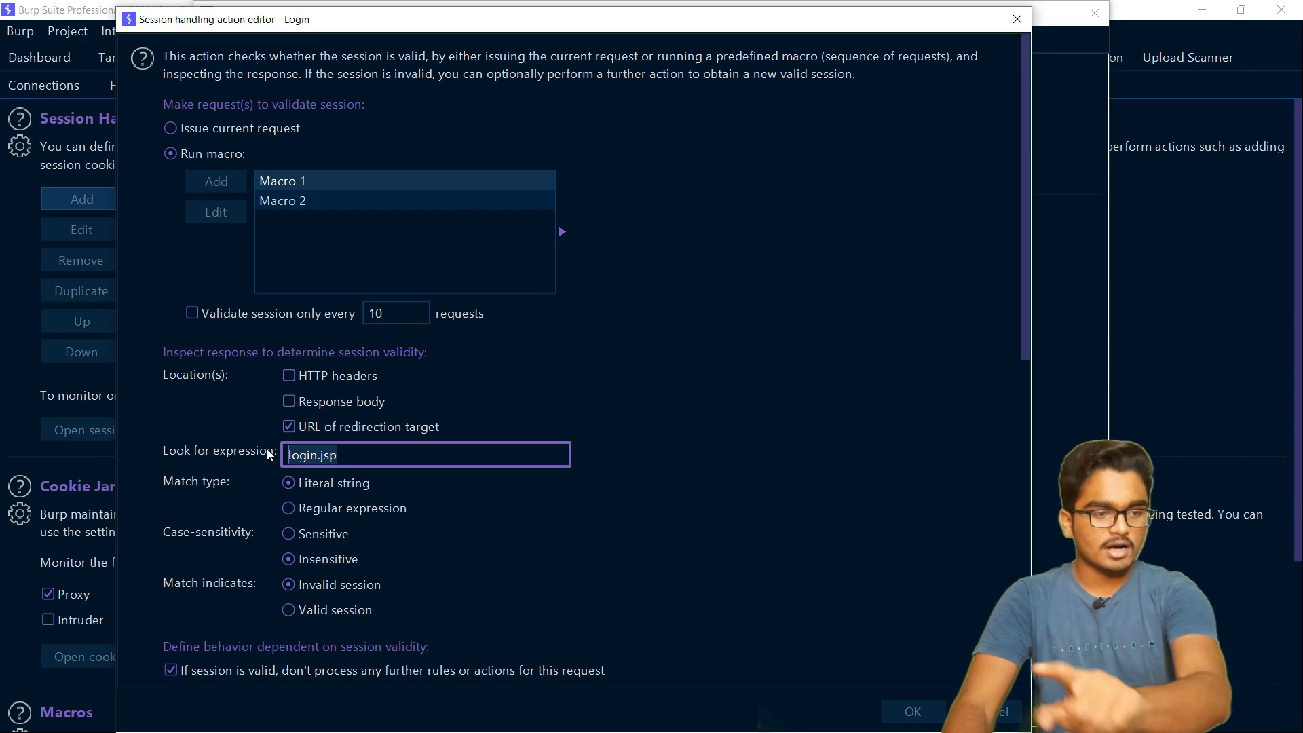
click(347, 464)
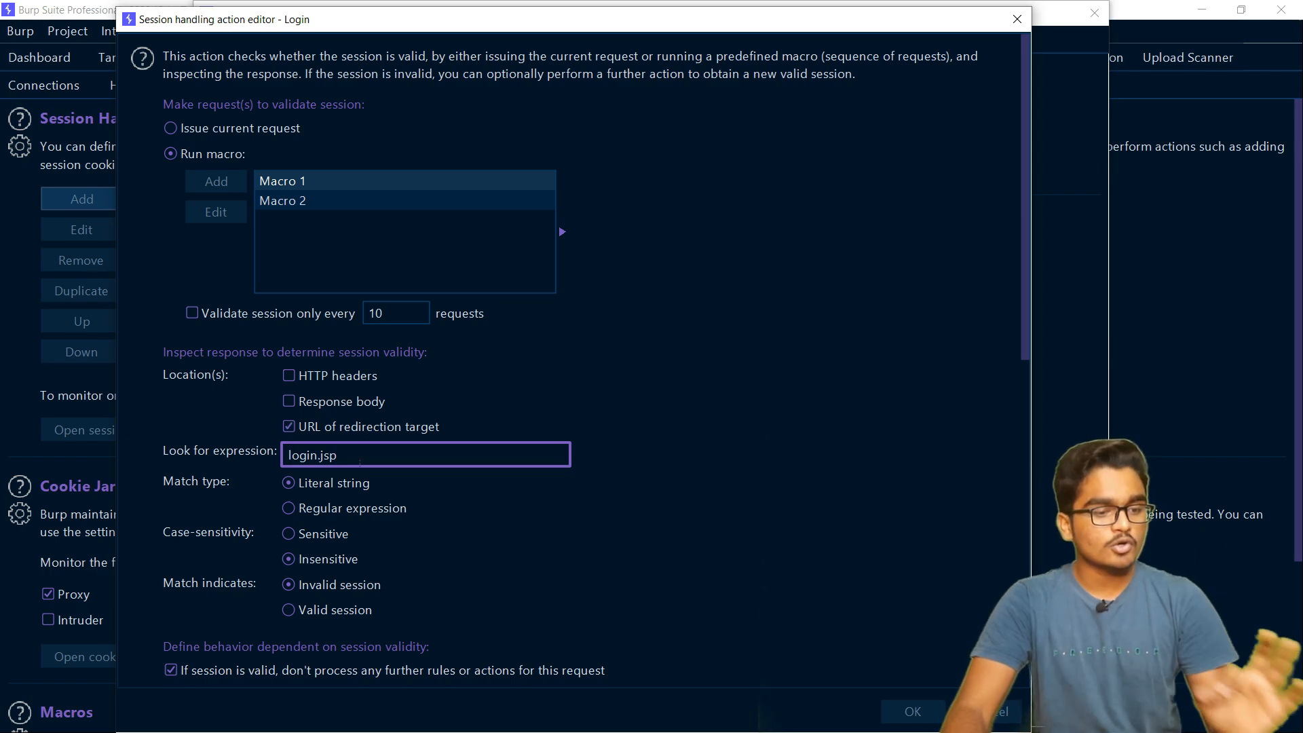
Switch to the browser to check the login.jsp expression against the Altoro Mutual login page's URL, and return to Burp Suite's action editor
drag(360, 462, 296, 469)
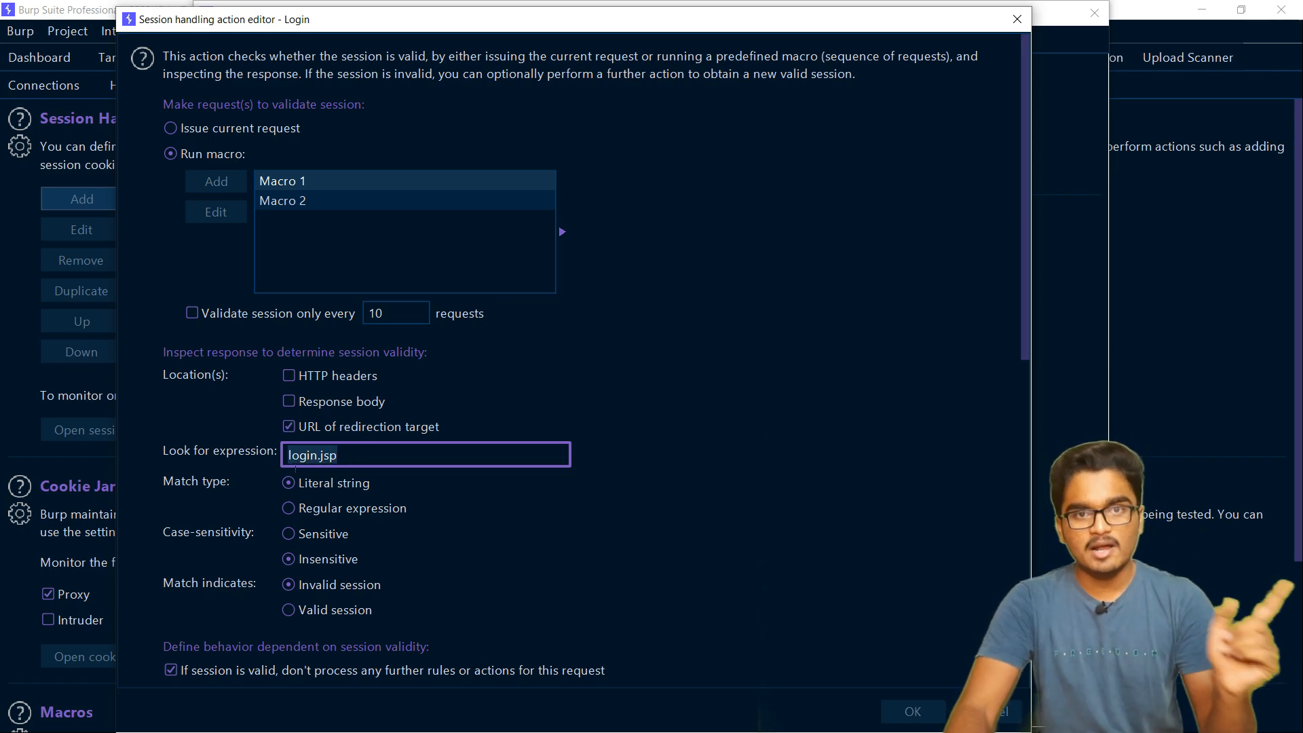
key(alt+Tab)
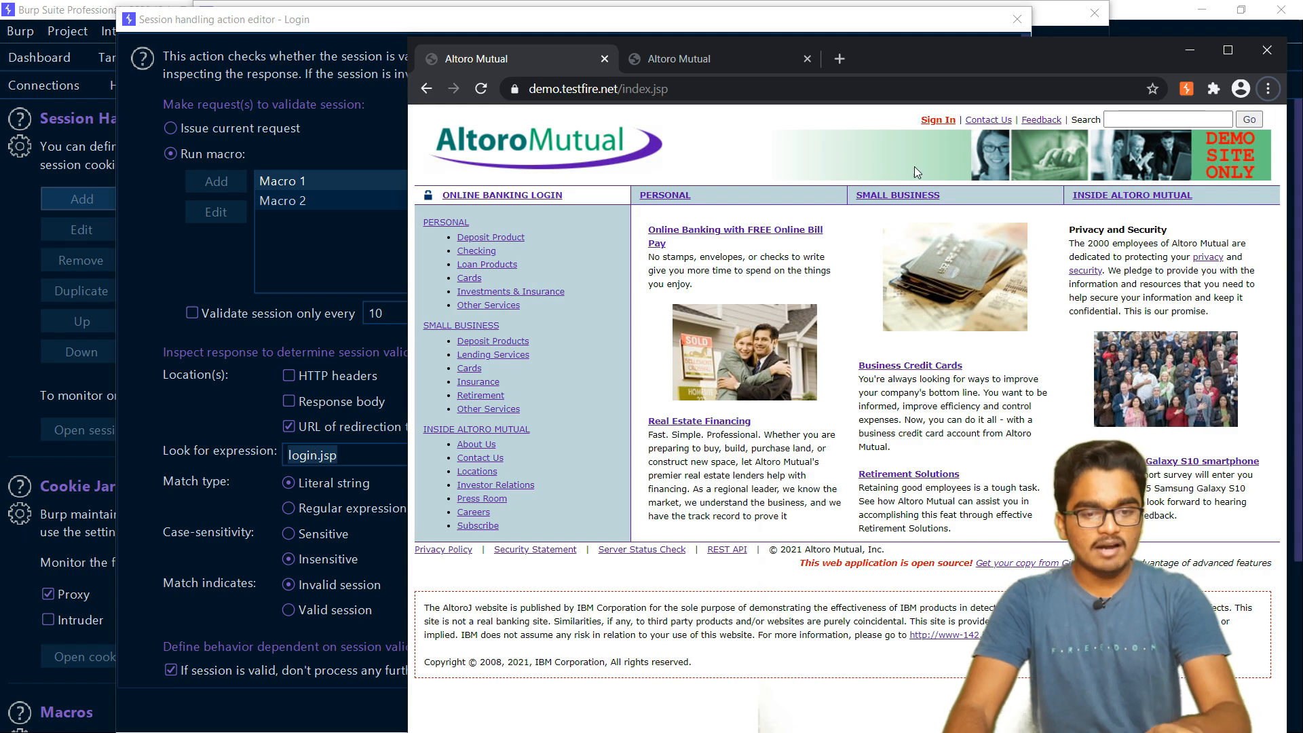
click(681, 61)
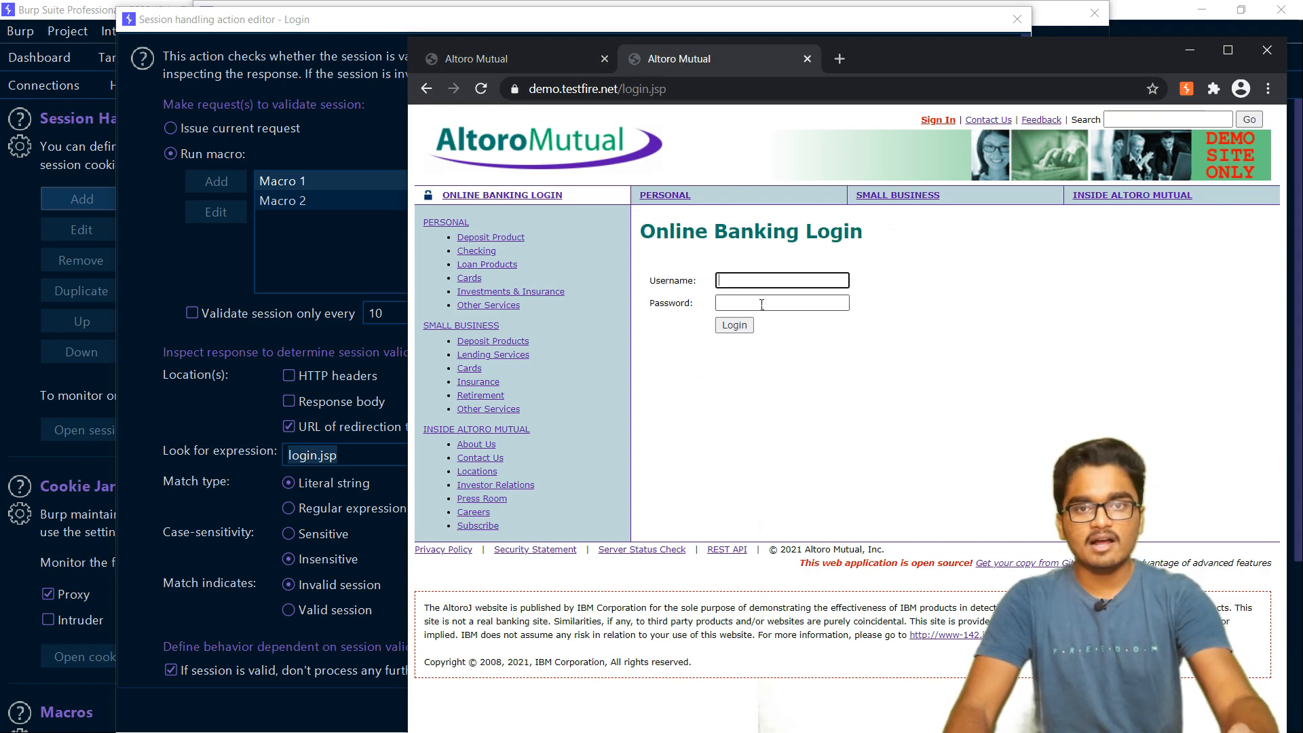
click(1190, 50)
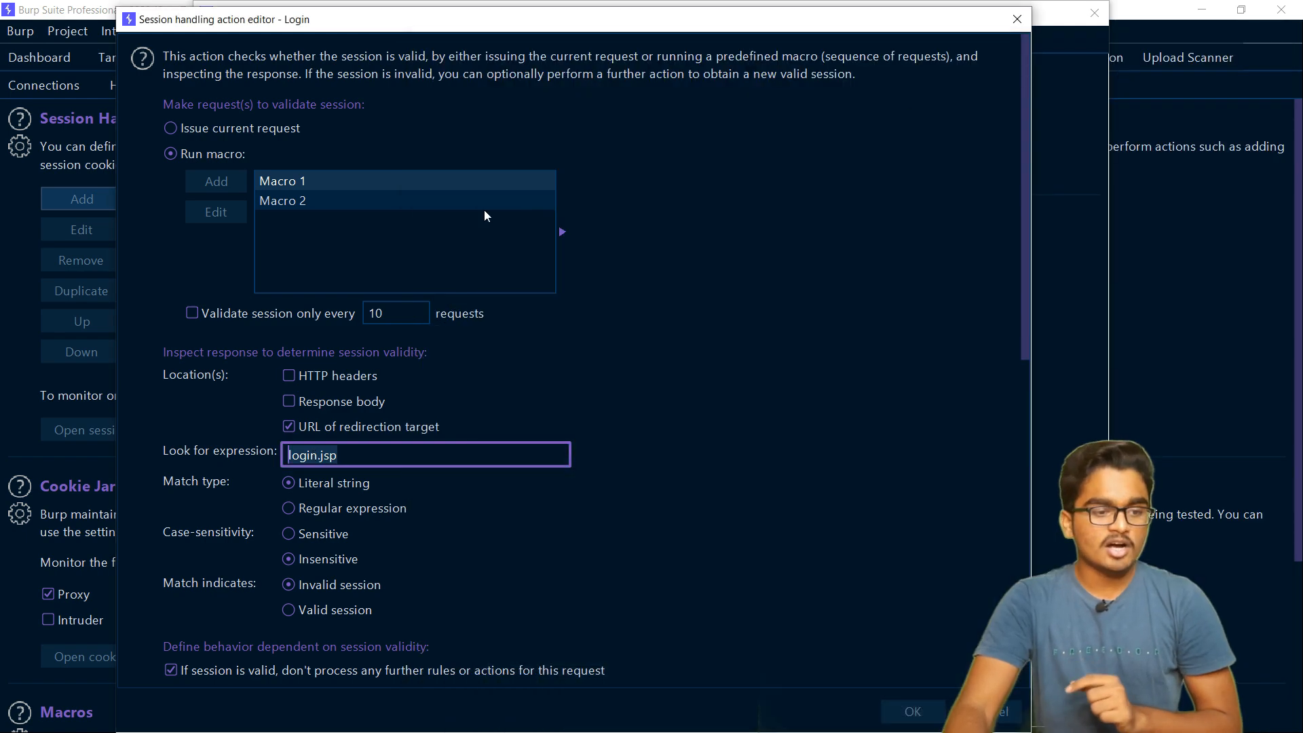
Open Macro 2 for the invalid-session action, examine the POST /doLogin request's body with the login parameters, and close the macro editor
scroll(370, 458, down, 5)
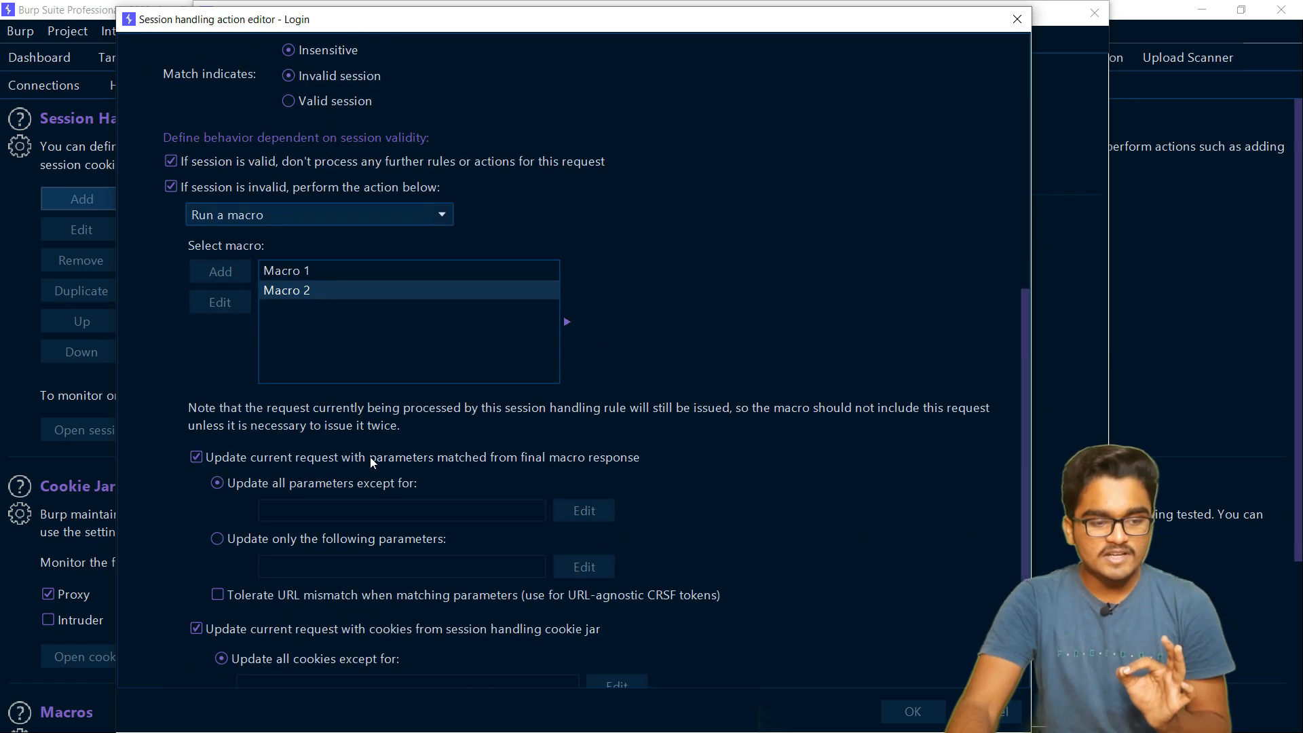
click(230, 305)
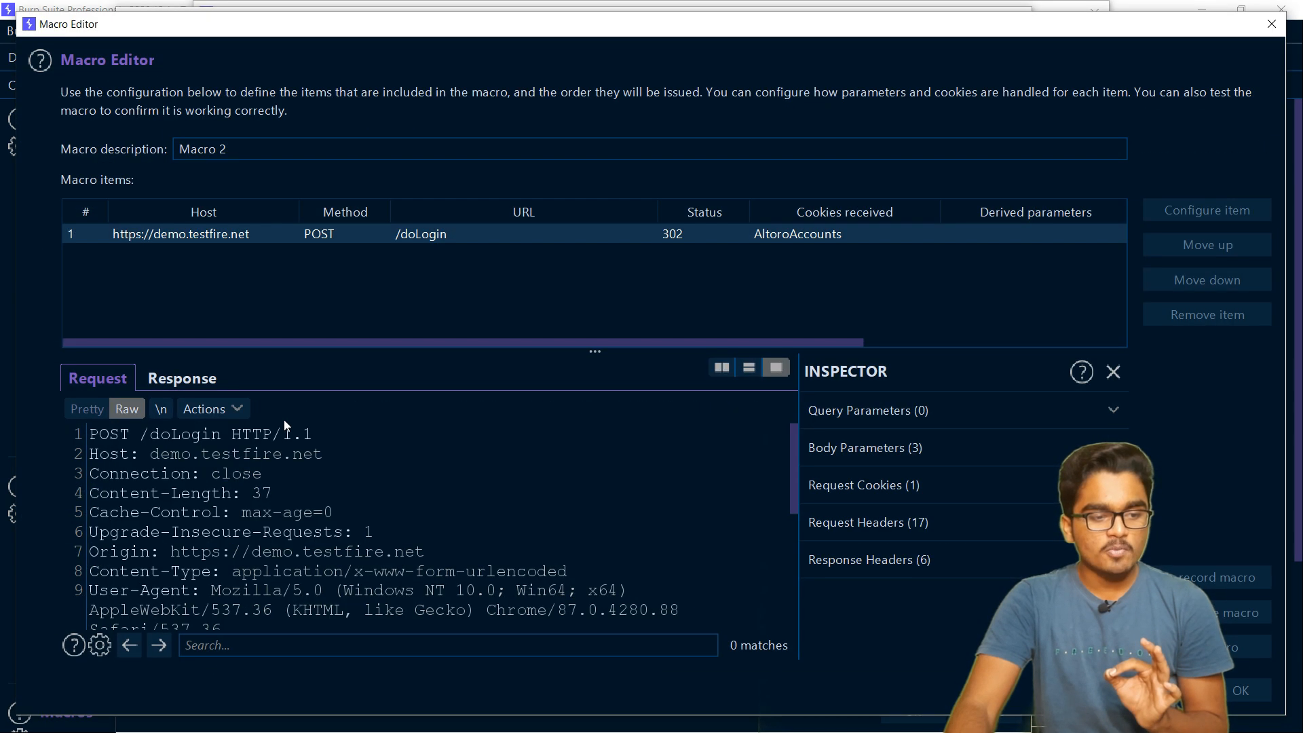
scroll(284, 426, down, 4)
drag(261, 618, 466, 619)
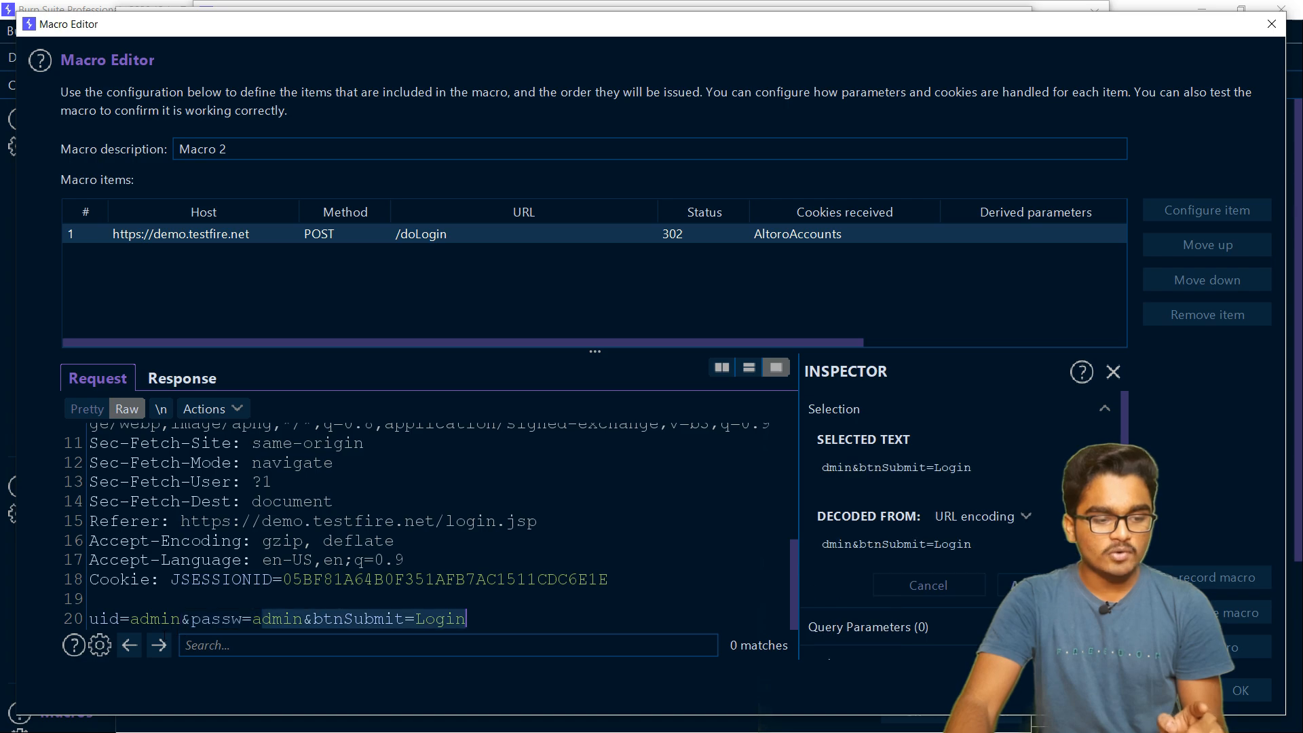
click(1248, 691)
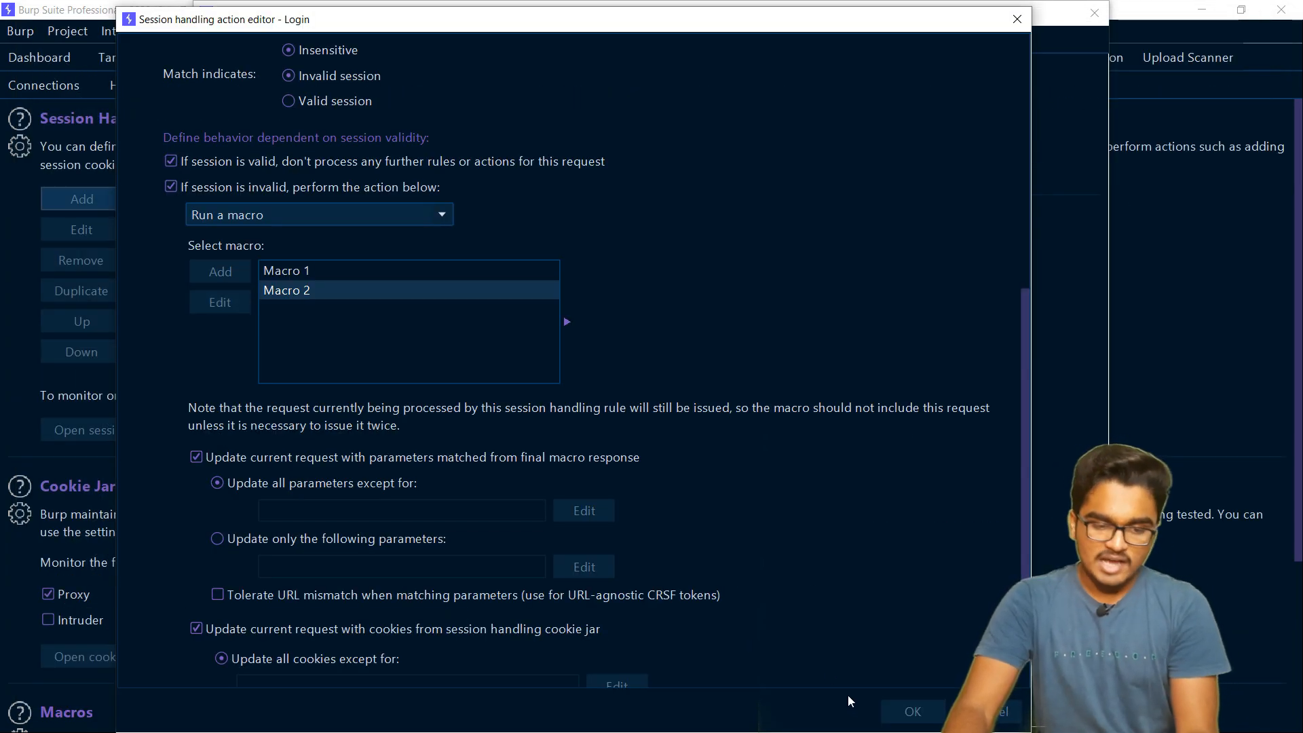
Save the session validity action and set the rule's URL scope to include all URLs
click(913, 712)
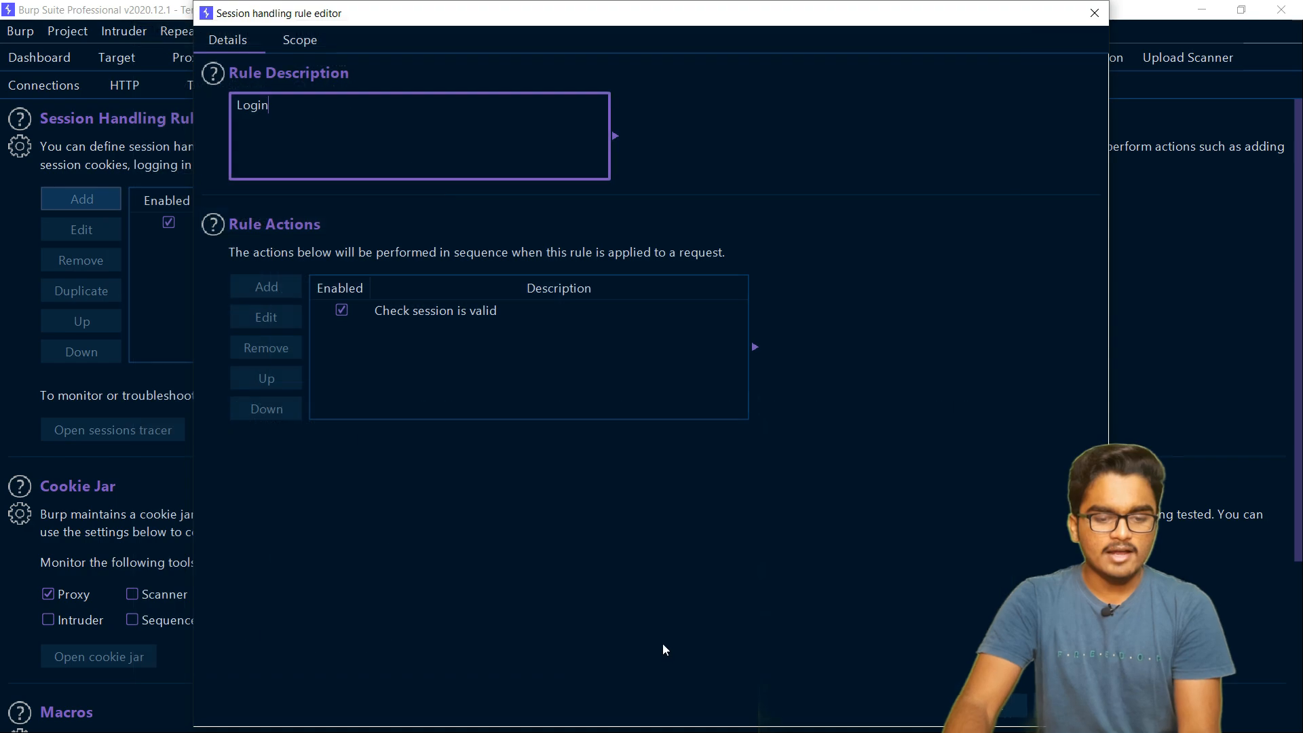
click(300, 35)
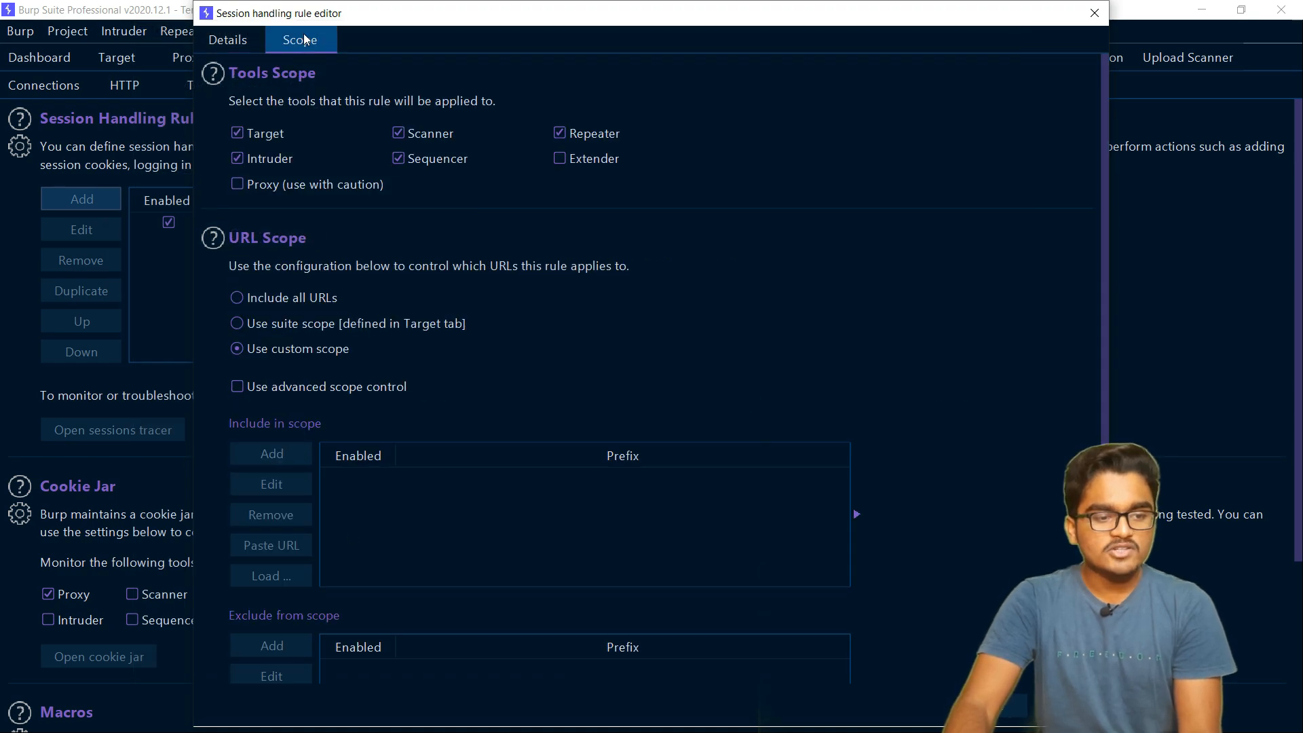
click(254, 323)
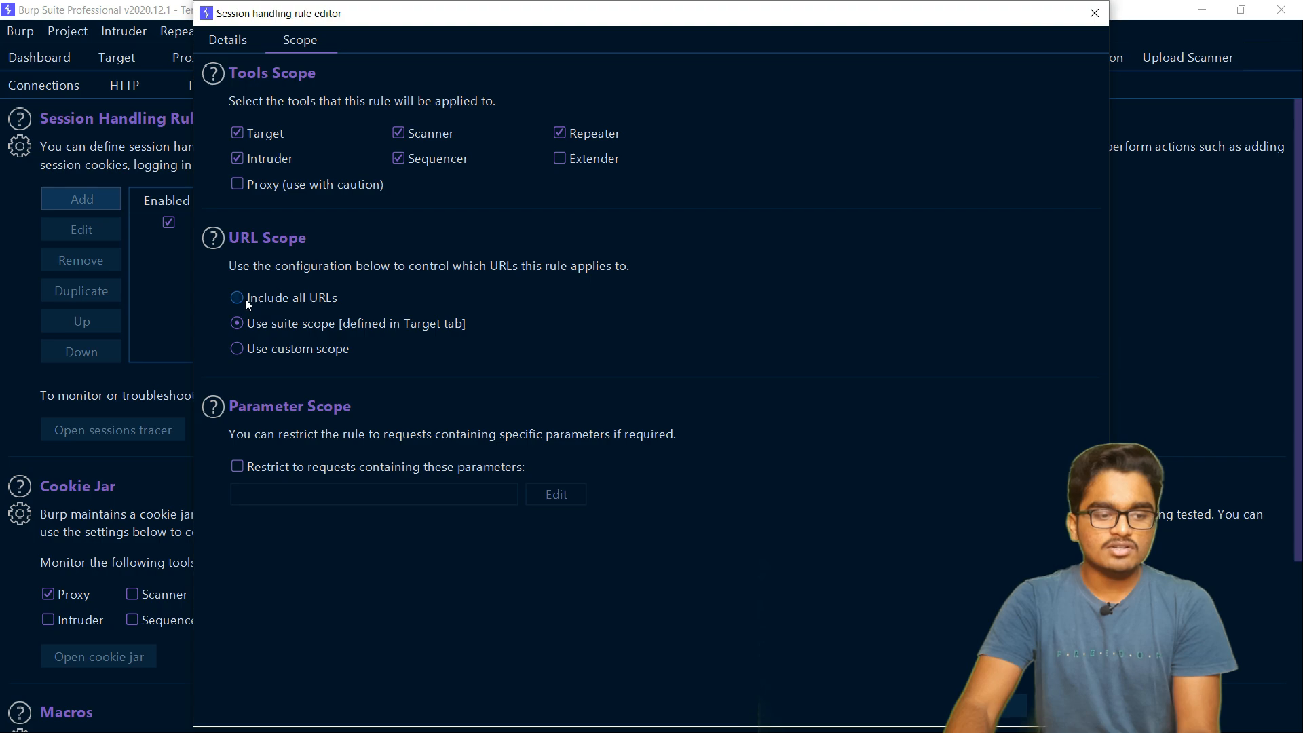
click(247, 300)
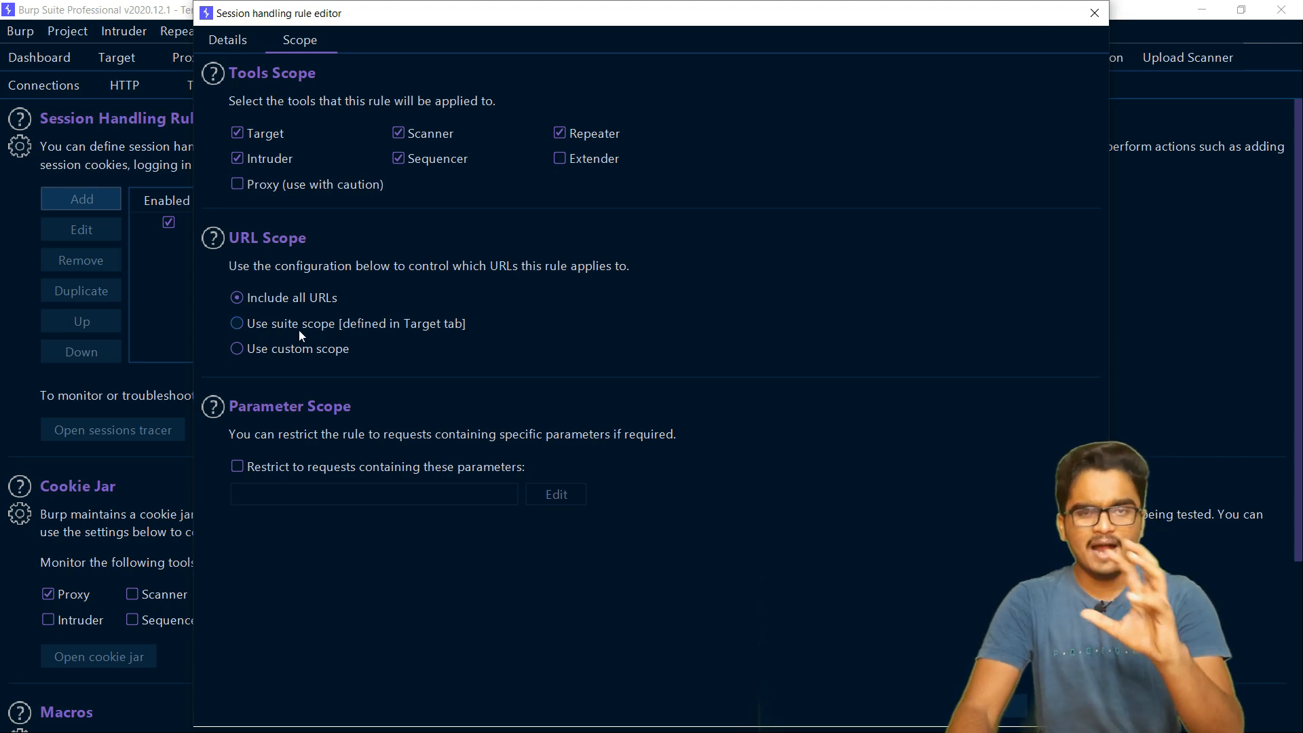
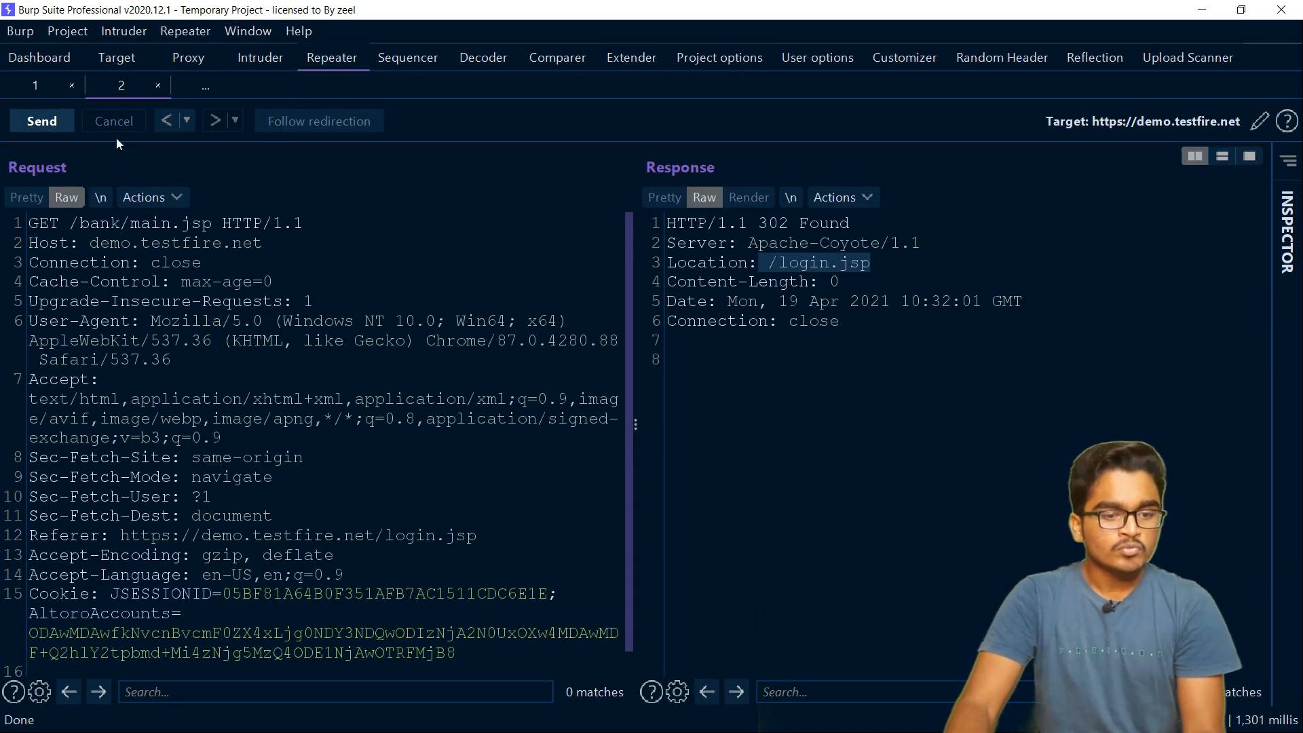
Examine the Location header's redirect target in Repeater's stored response to the GET /bank/main.jsp request
drag(883, 264, 819, 302)
click(819, 302)
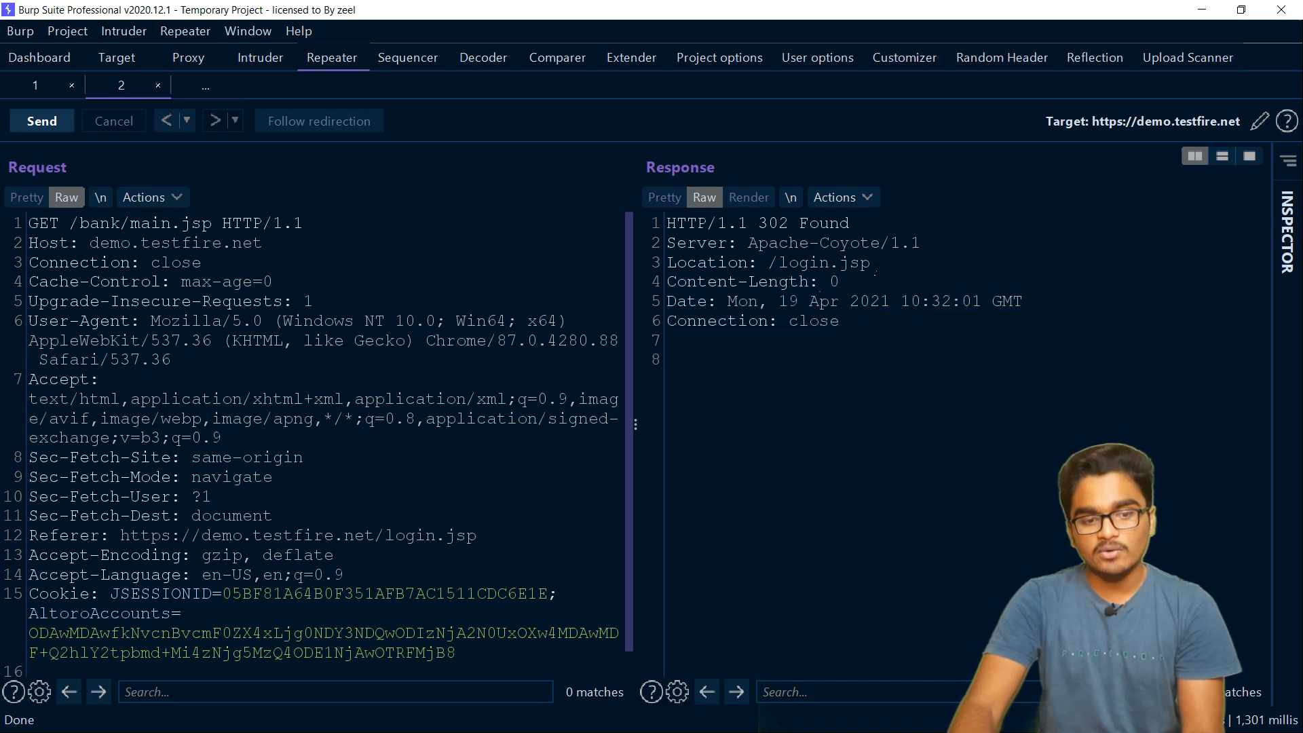
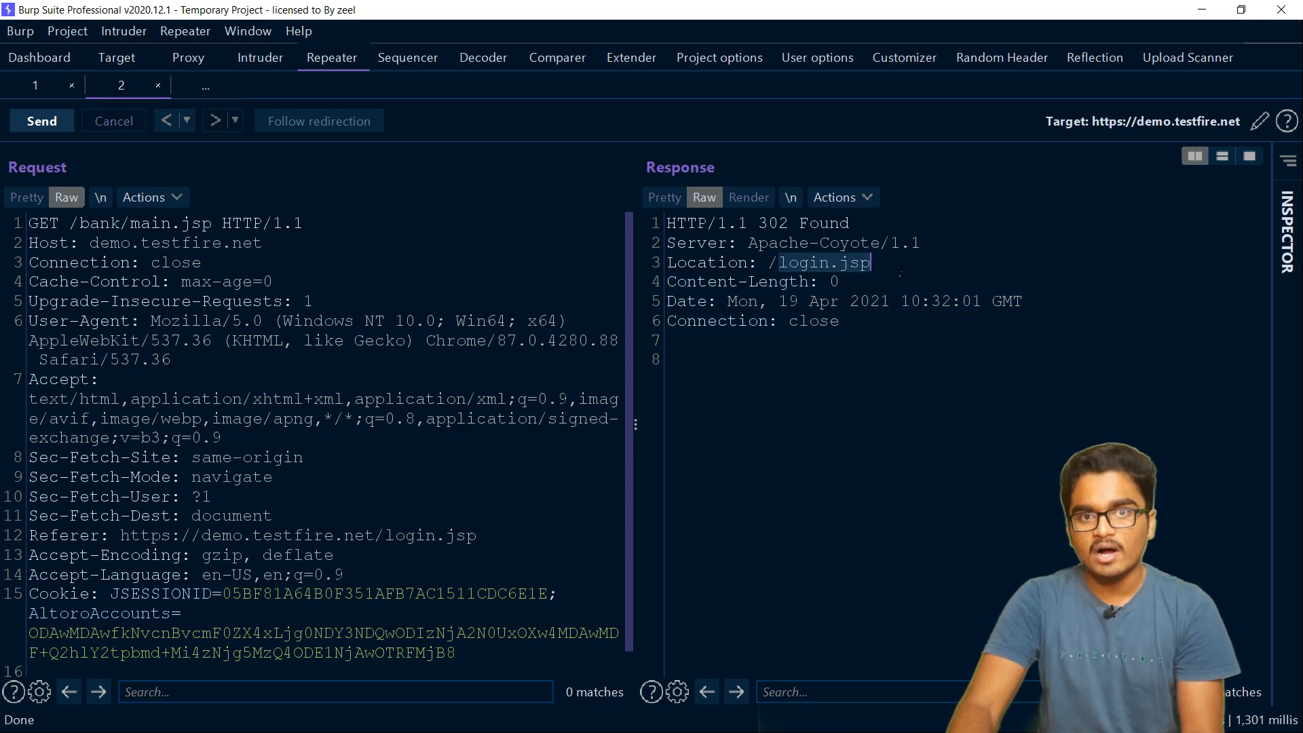
click(861, 301)
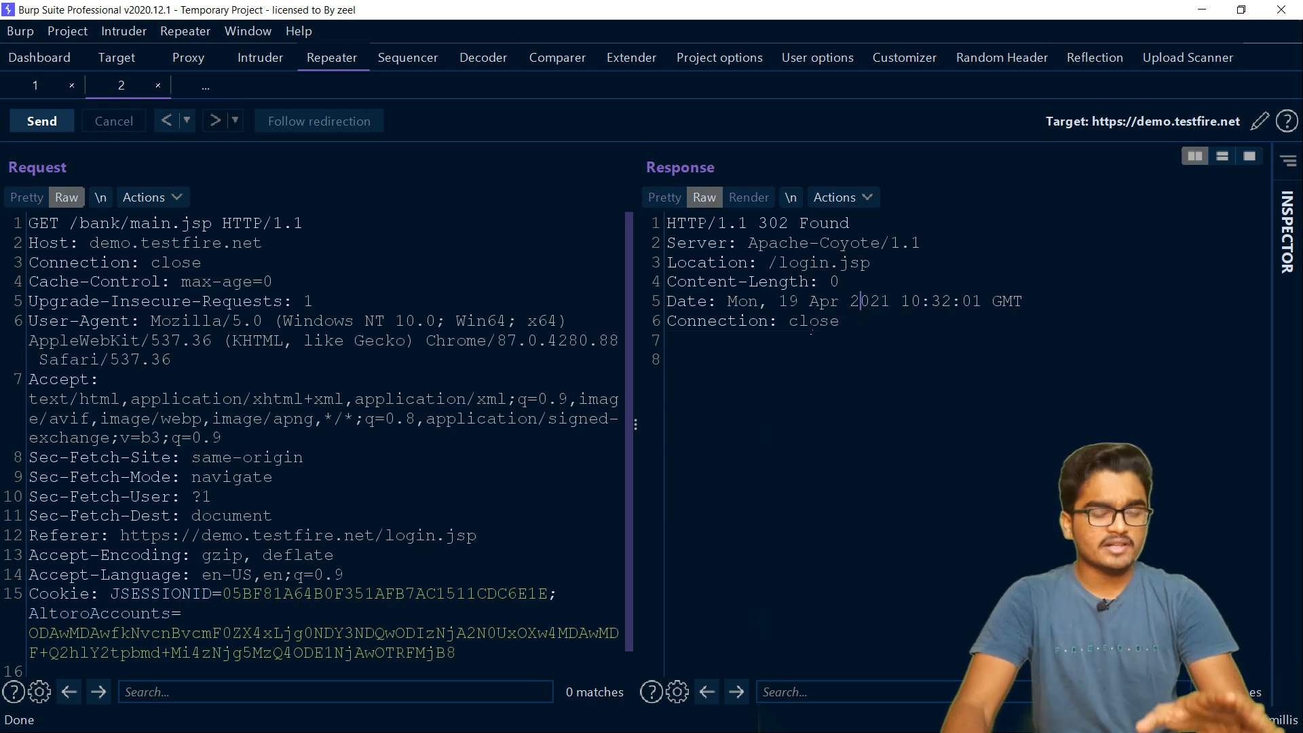
drag(780, 264, 876, 266)
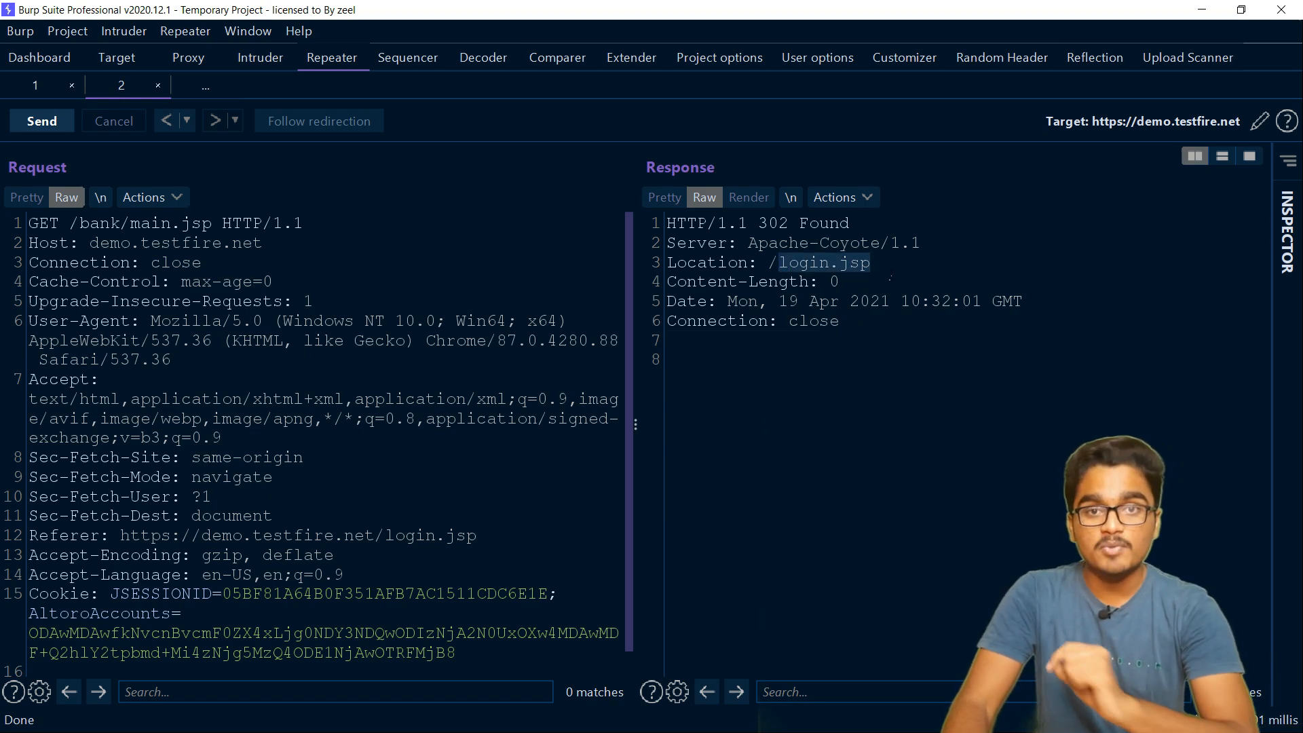
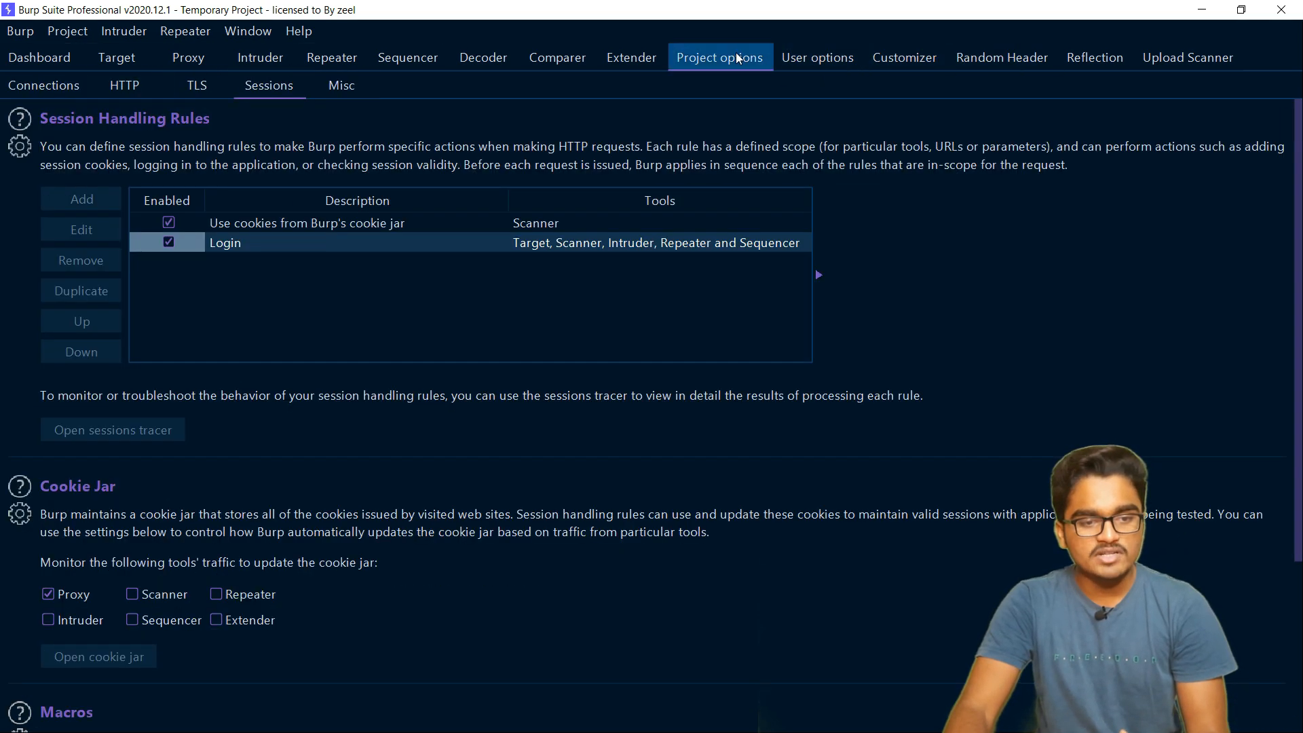
Open the sessions tracer and resend the GET /bank/main.jsp request from Repeater to test the Login rule
click(81, 439)
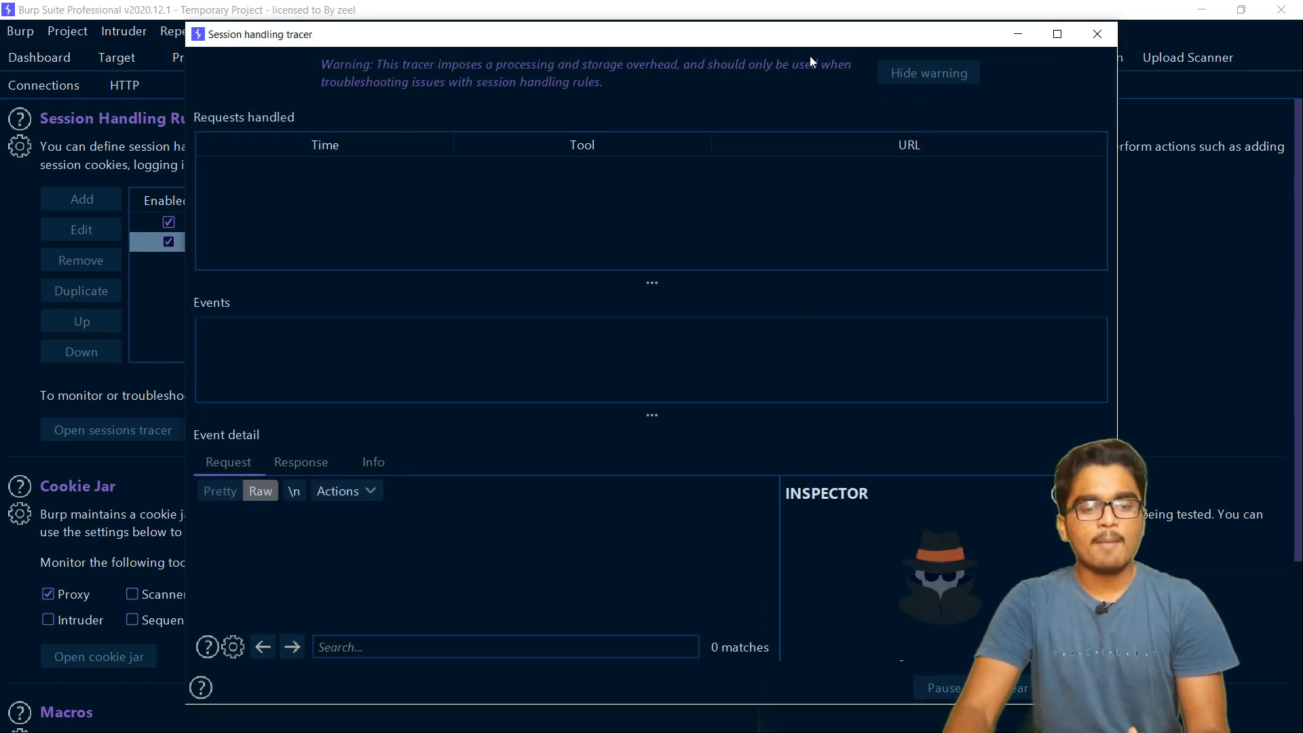
click(1099, 34)
click(332, 57)
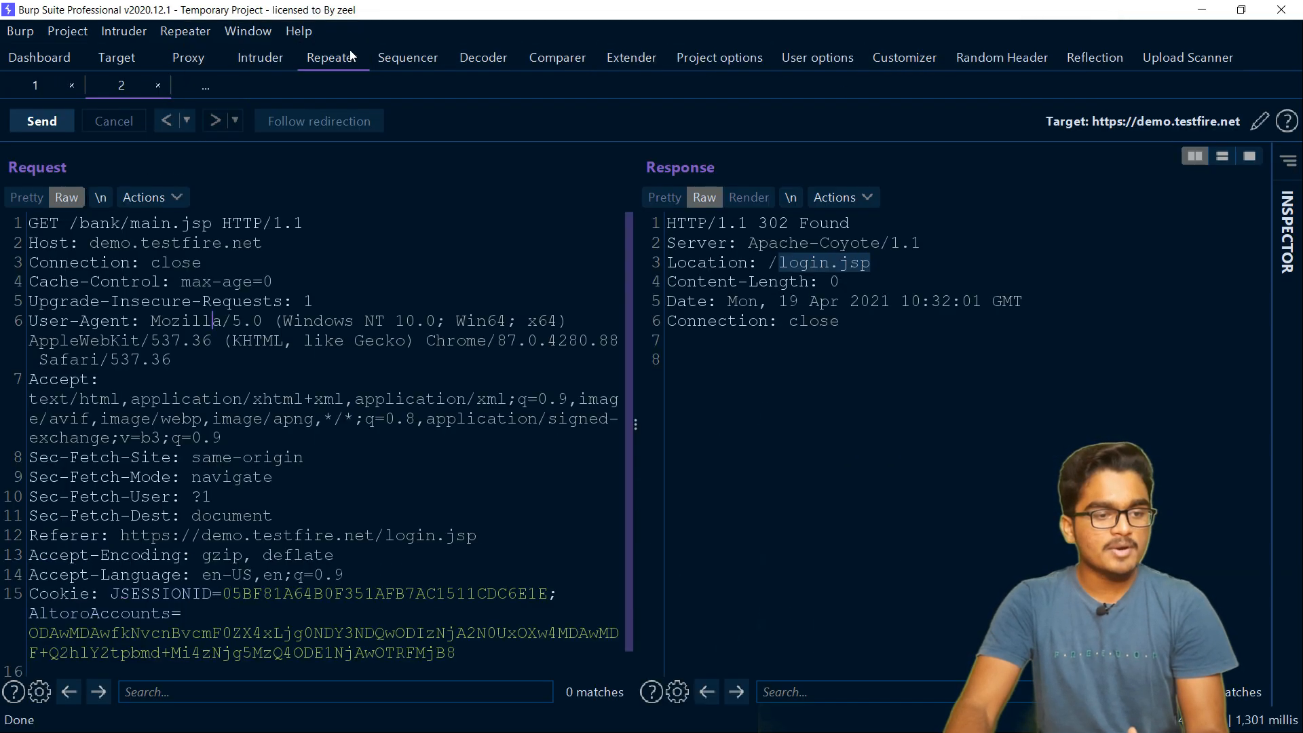
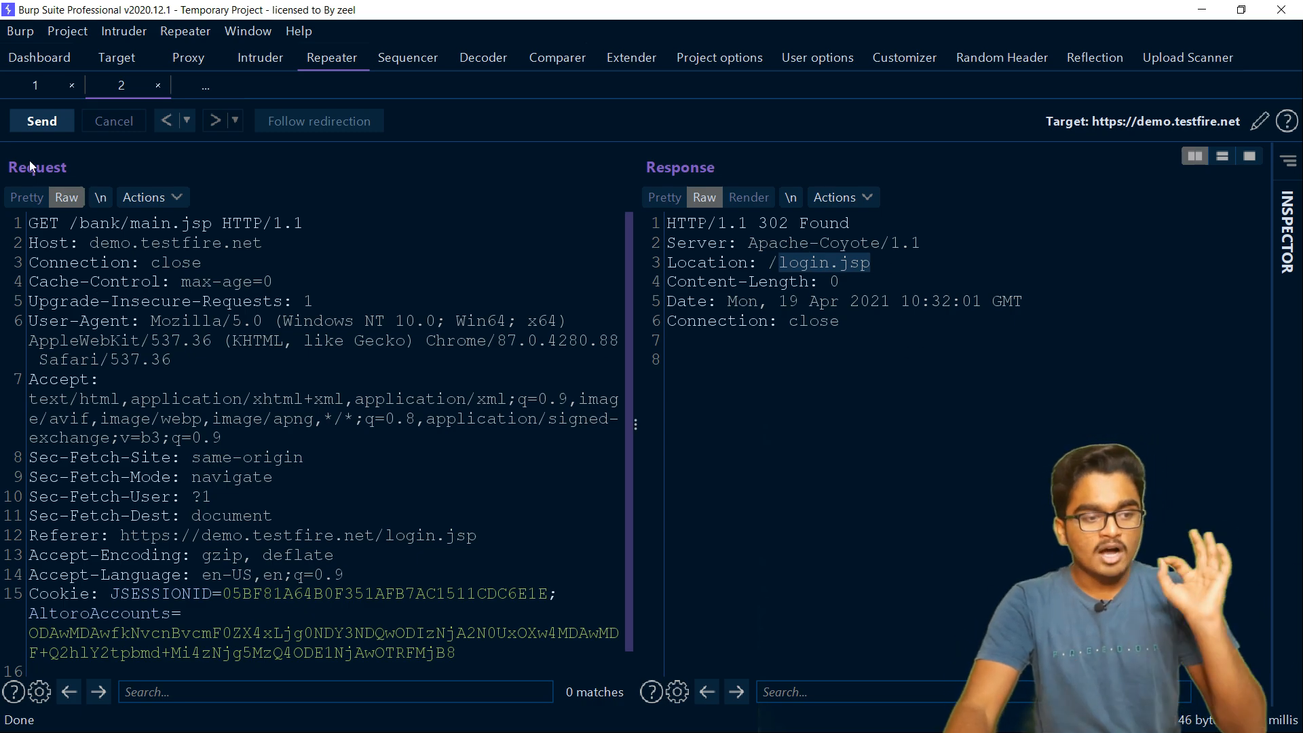
click(42, 122)
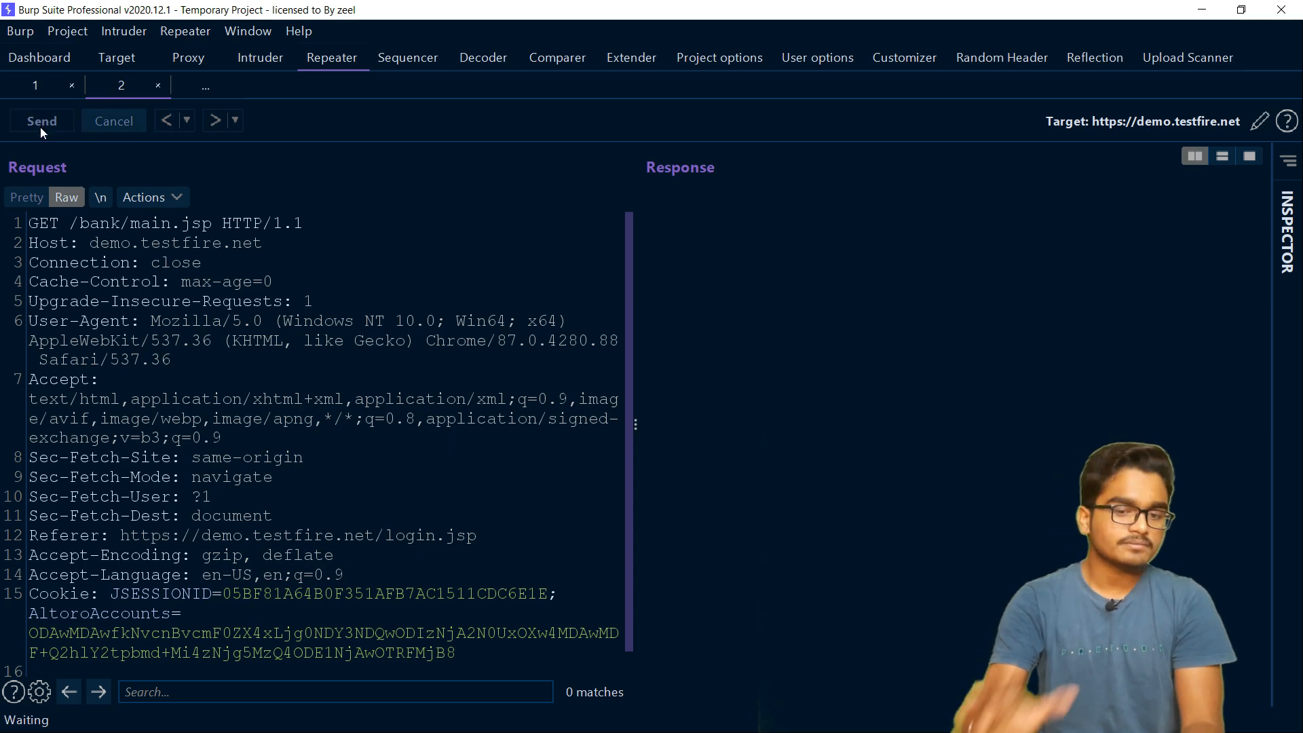
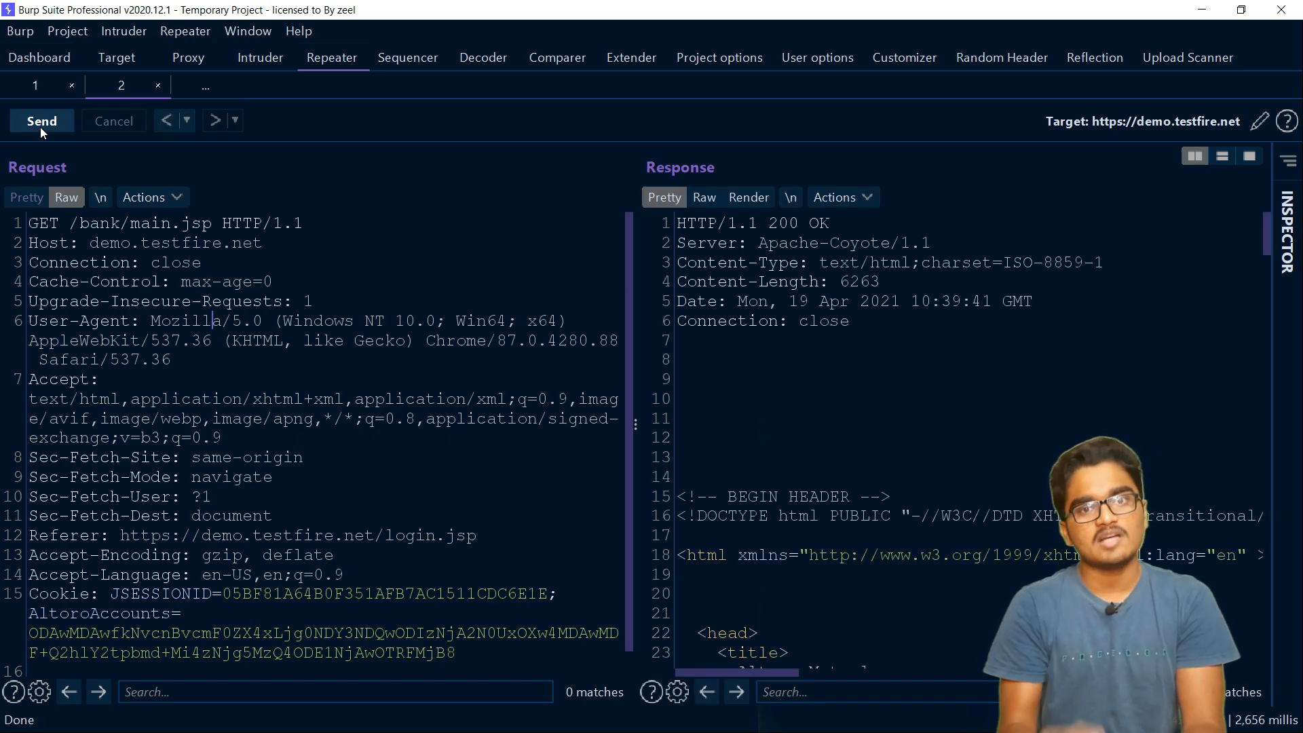
scroll(927, 416, down, 6)
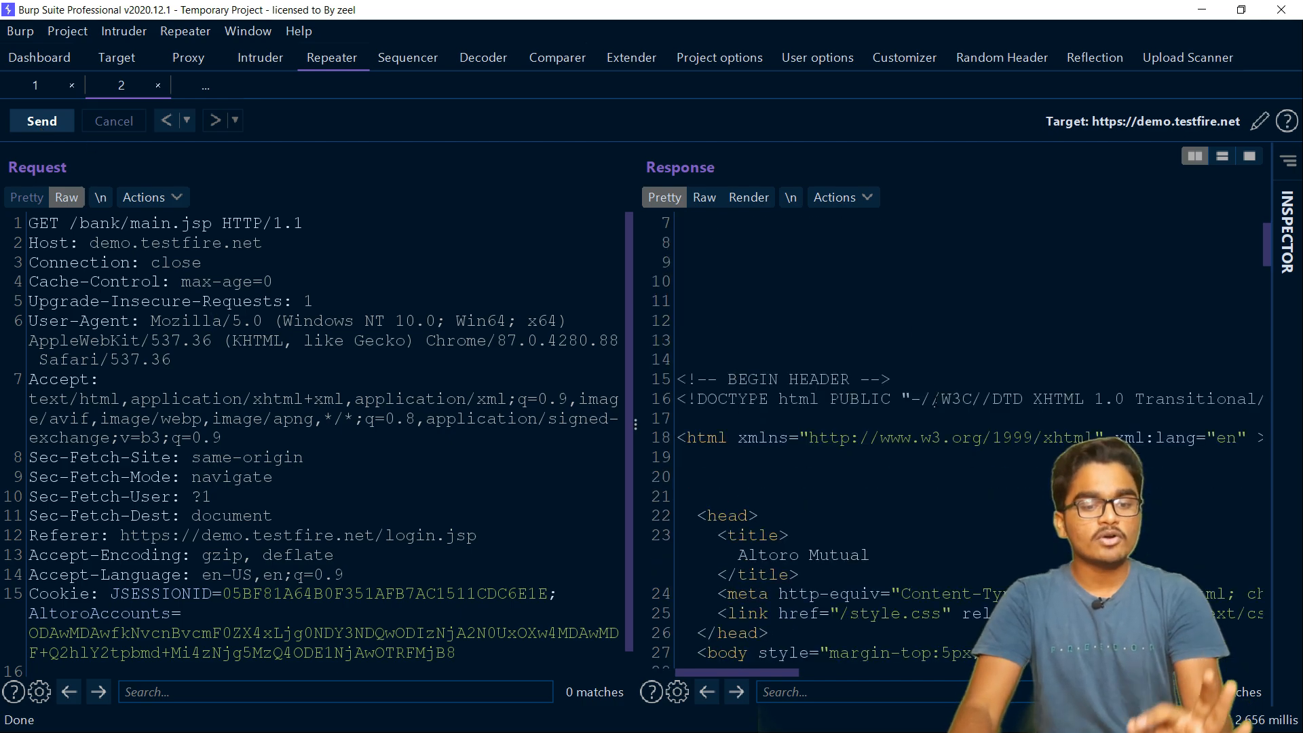
In the session handling tracer, examine the request line, headers and cookies of the "Applying rule: Login" event for /bank/main.jsp
key(alt+Tab)
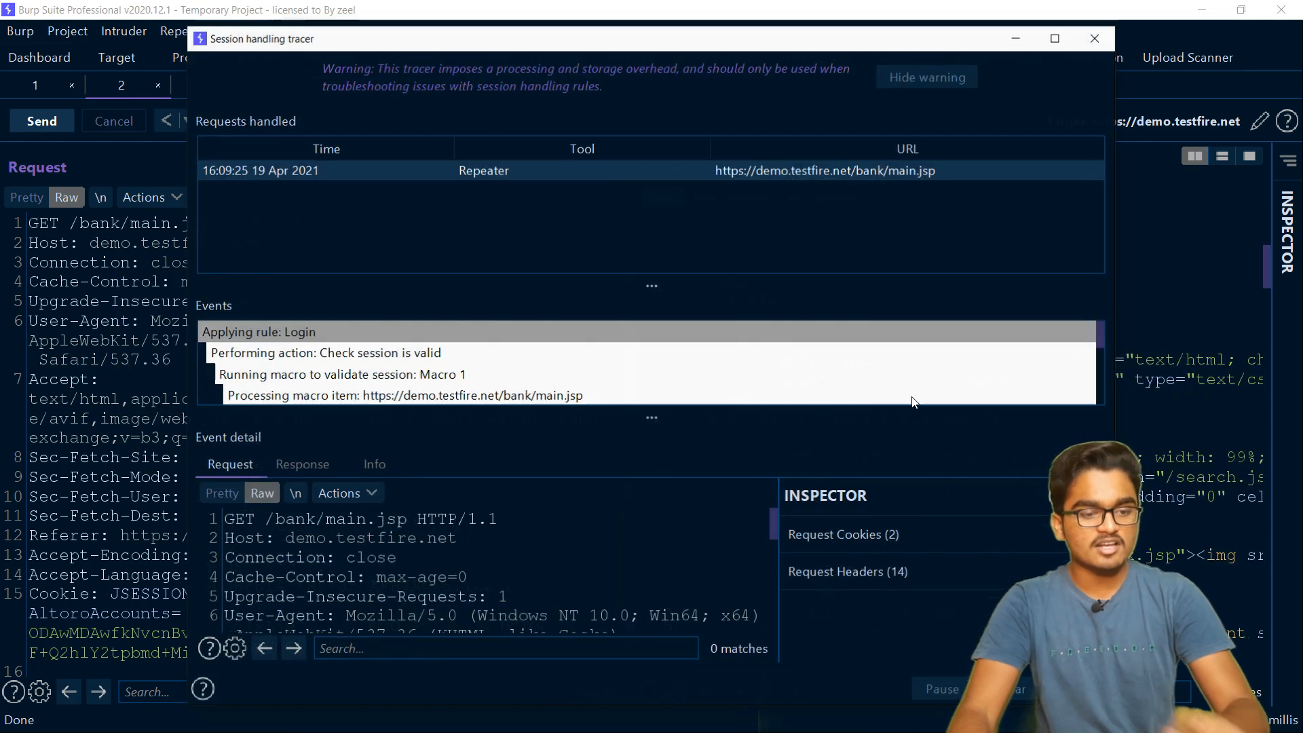
click(243, 336)
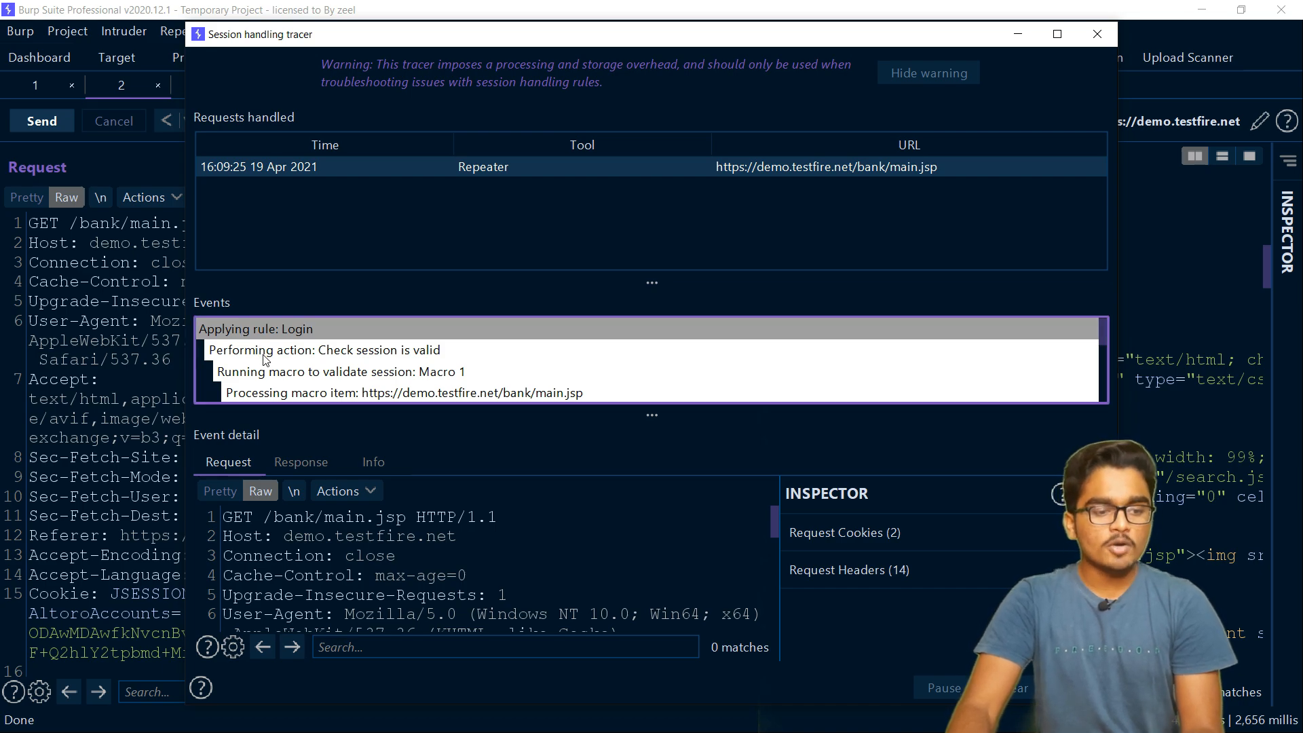
scroll(337, 537, down, 5)
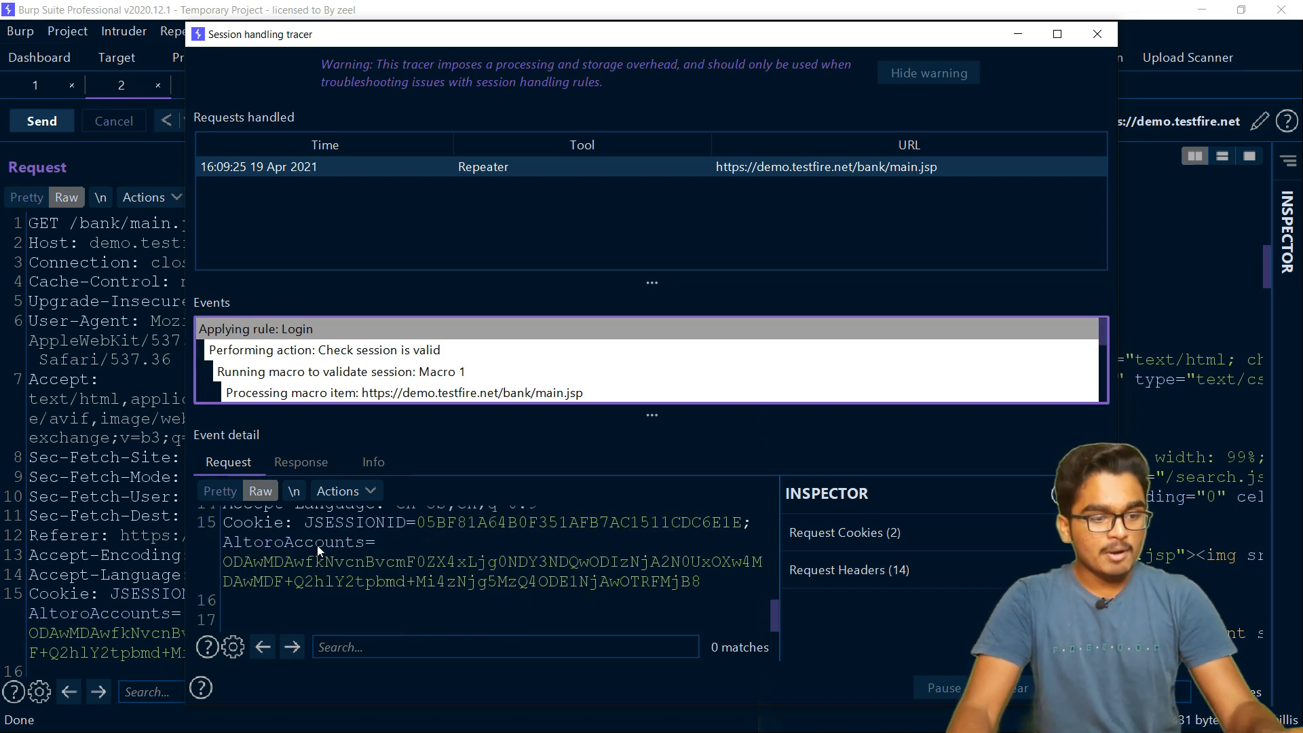
scroll(317, 544, up, 4)
scroll(312, 536, down, 3)
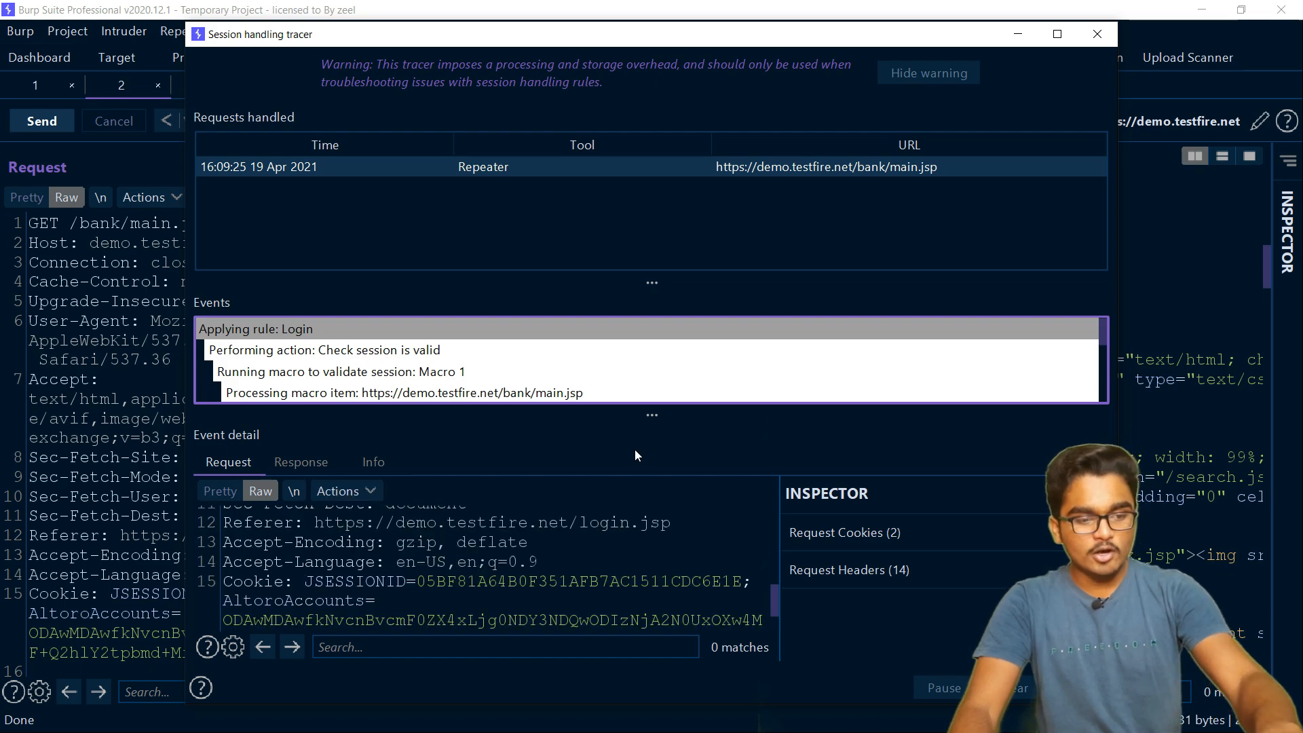
drag(650, 423, 625, 315)
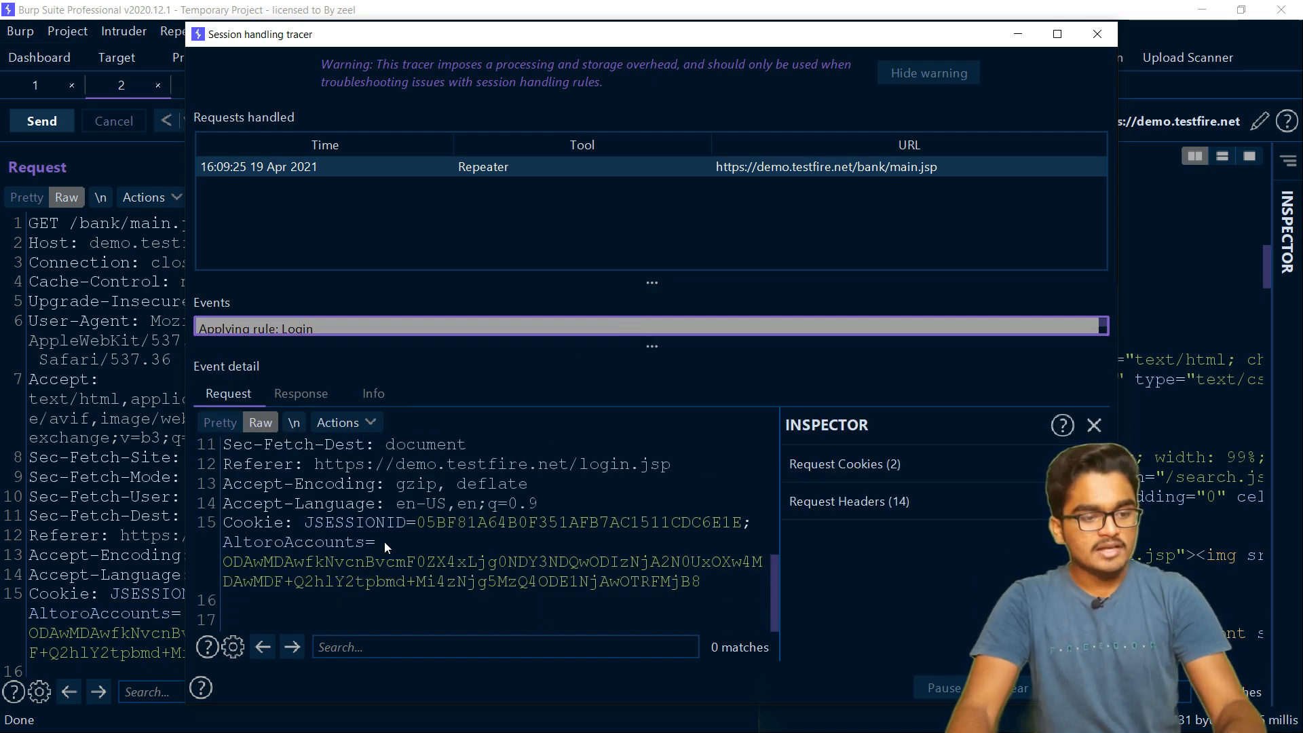
scroll(384, 542, up, 5)
drag(274, 448, 426, 448)
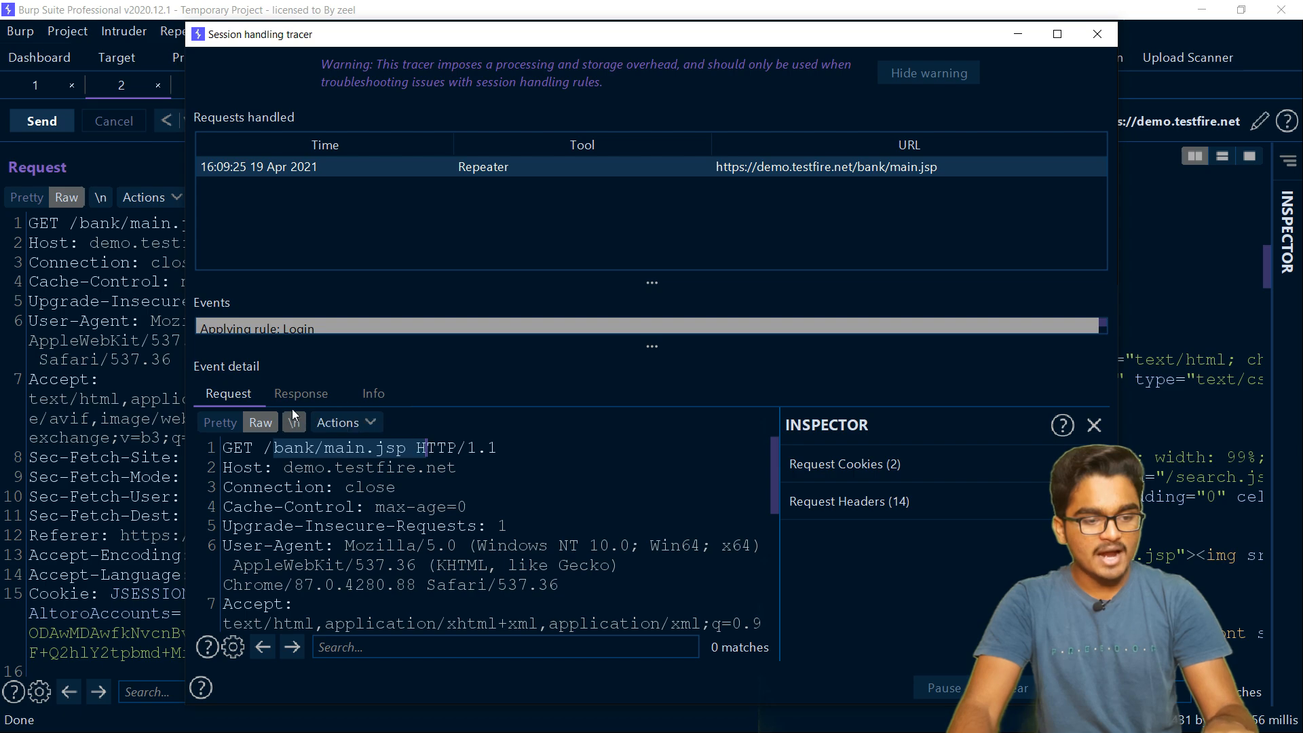
scroll(344, 503, down, 3)
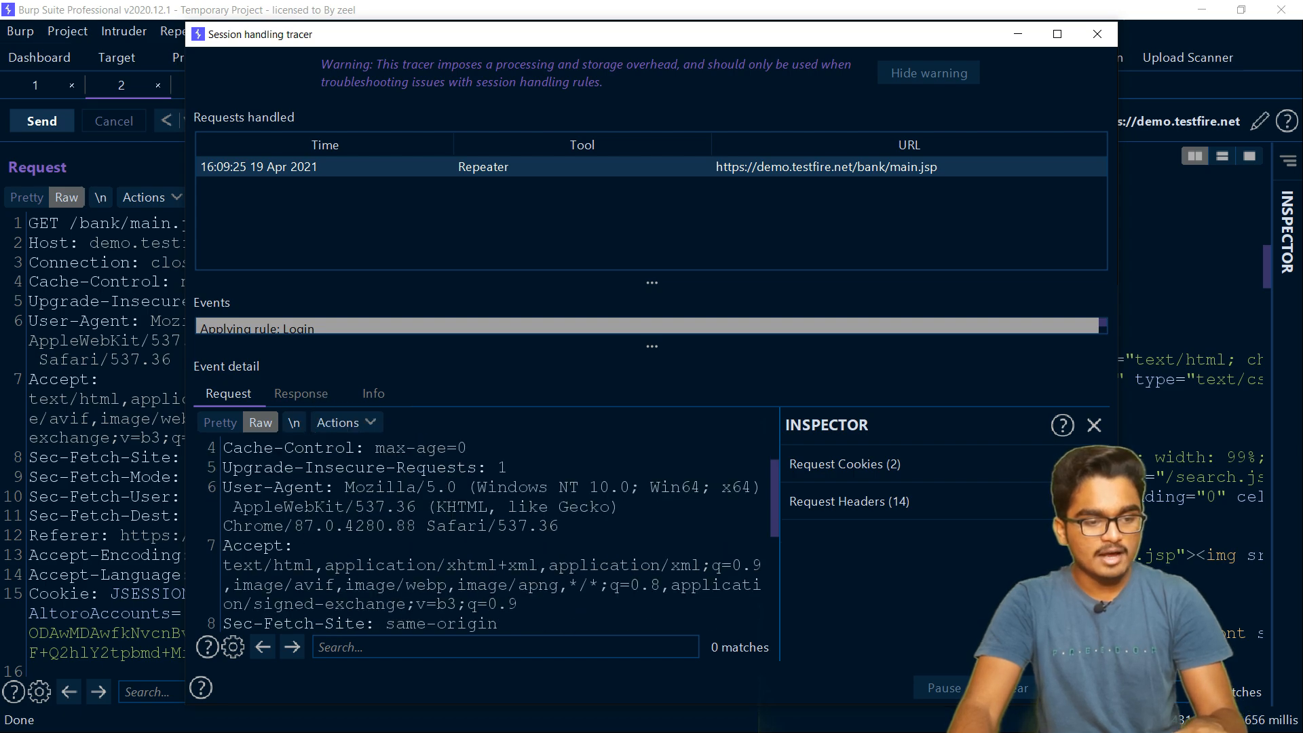
scroll(476, 537, up, 3)
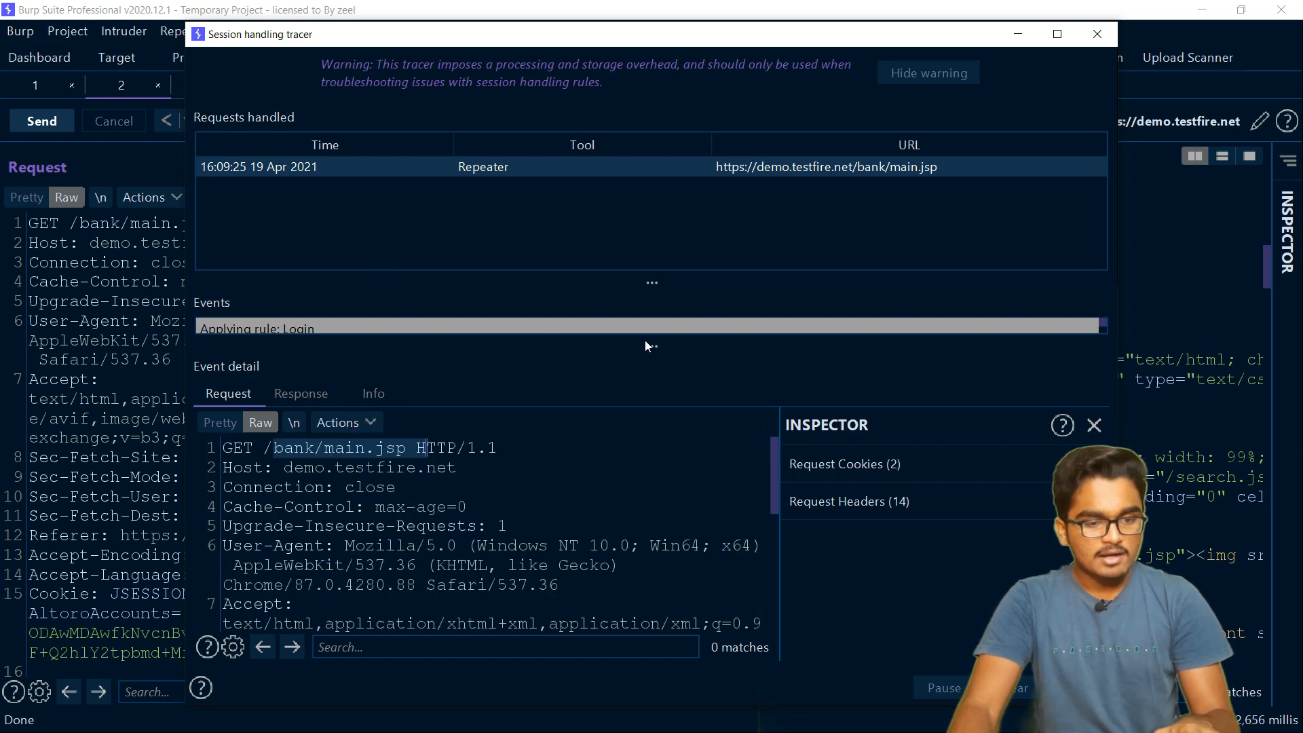
Enlarge the events list and view the details of the session validity check and the Macro 1 validation event
drag(659, 356, 658, 422)
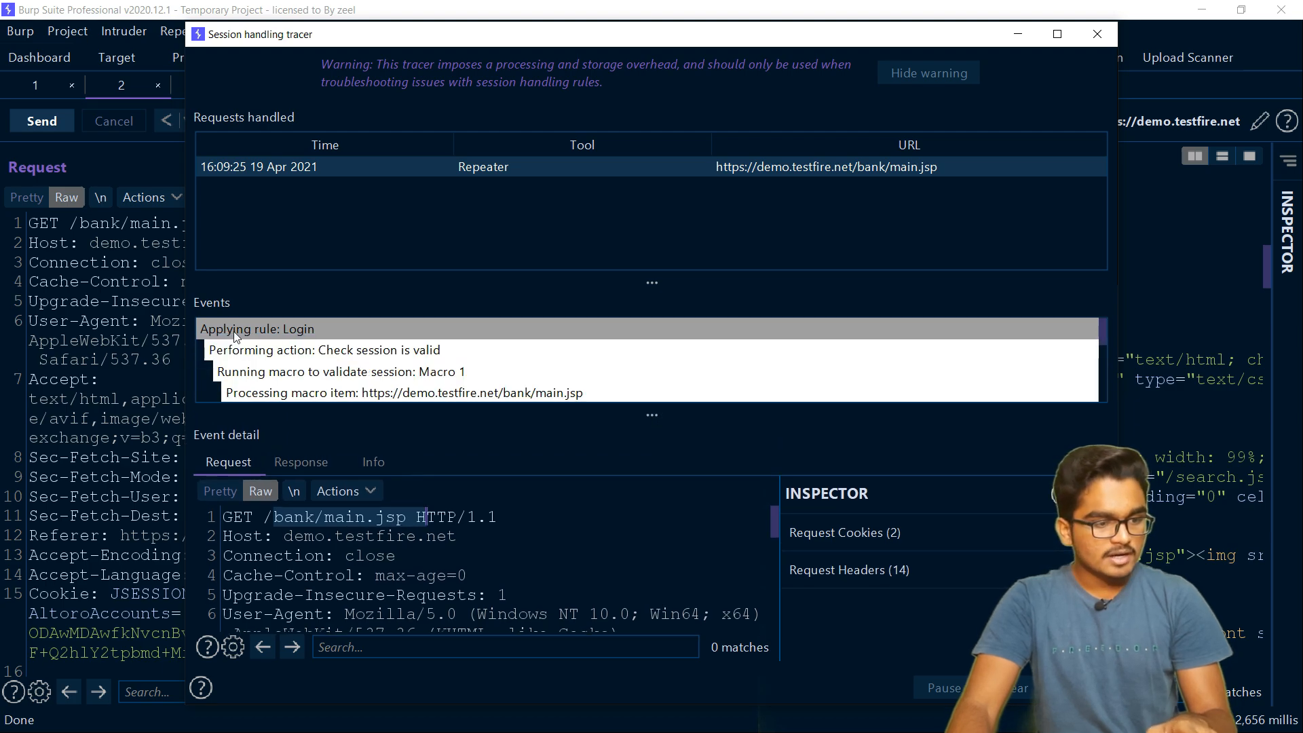
click(259, 360)
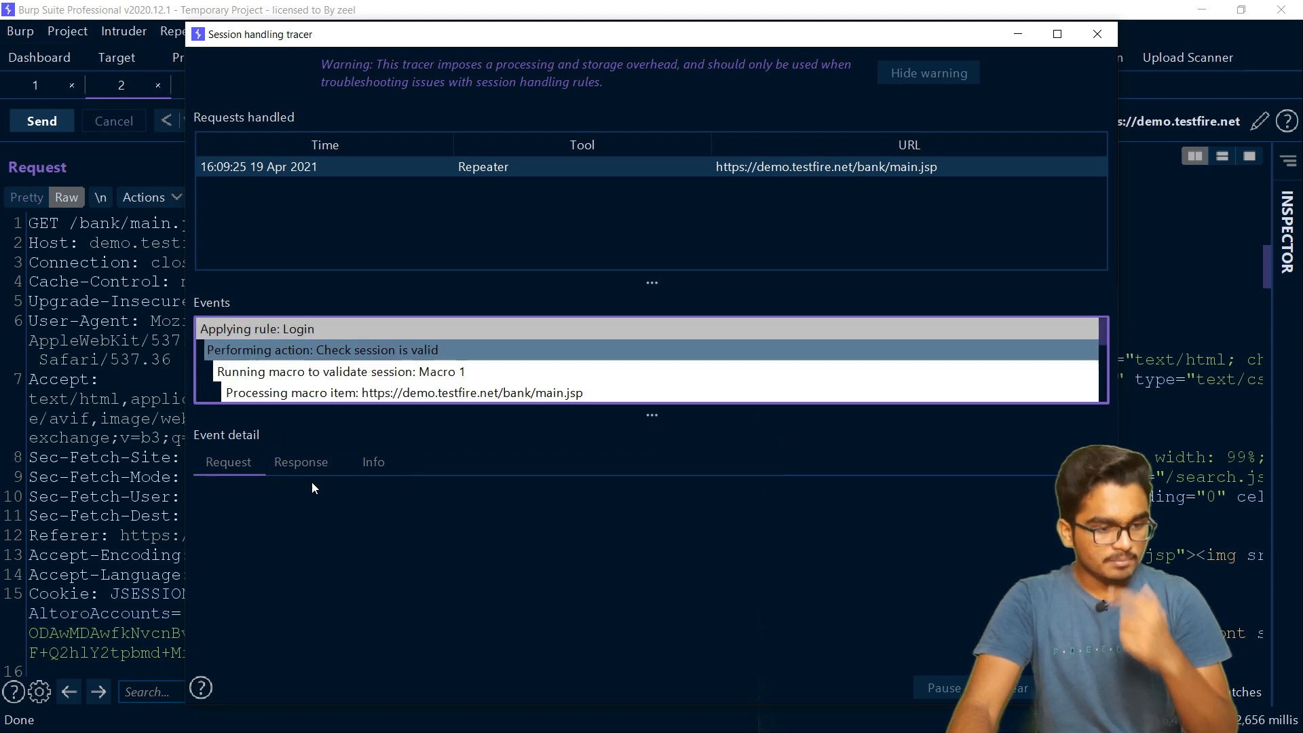
click(271, 377)
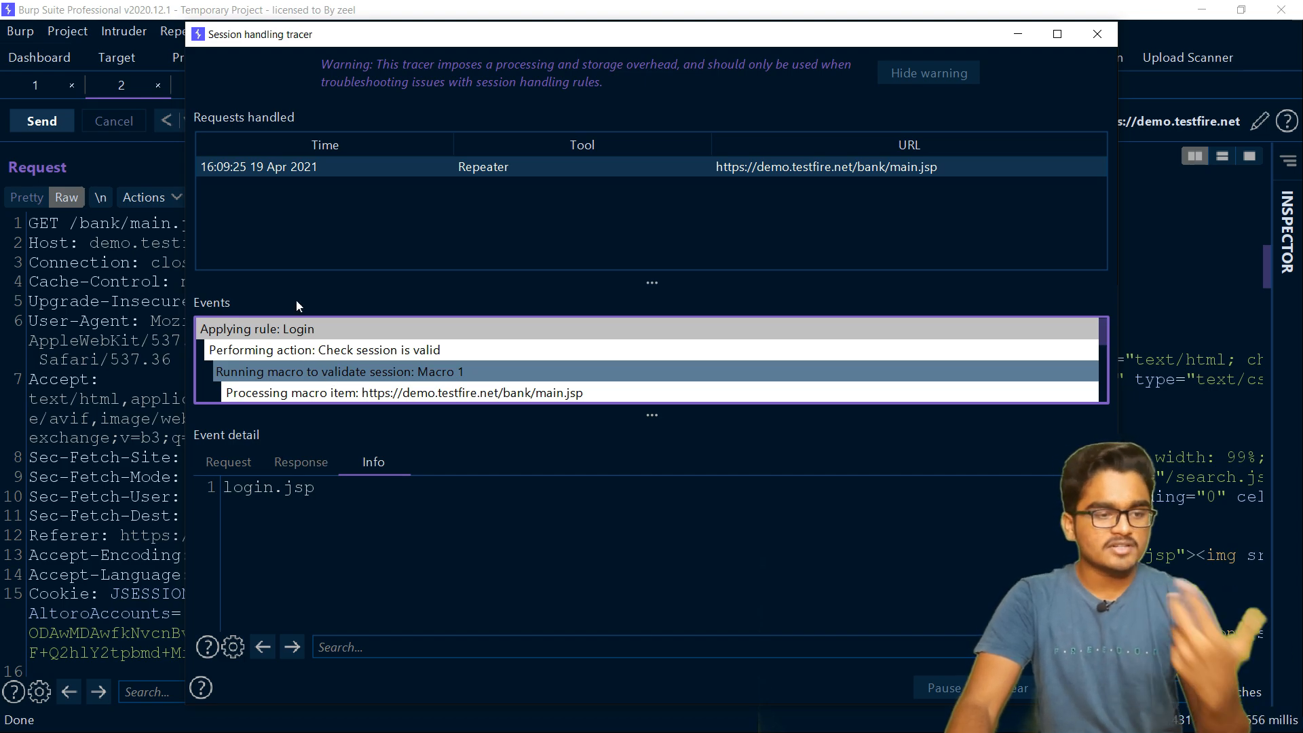
In the tracer events, review the Login rule and session validity check, and examine the Macro 1 validation event's info expression
click(232, 327)
drag(283, 517, 406, 518)
click(283, 363)
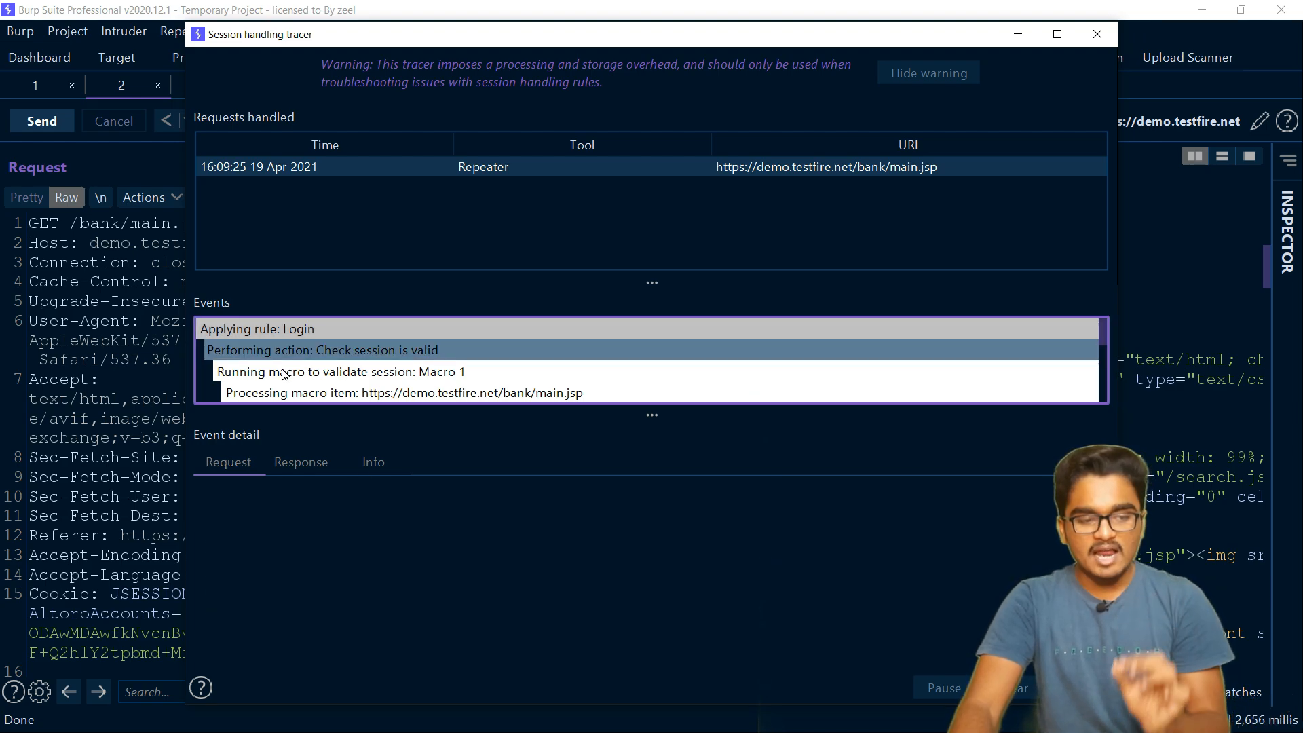
click(285, 373)
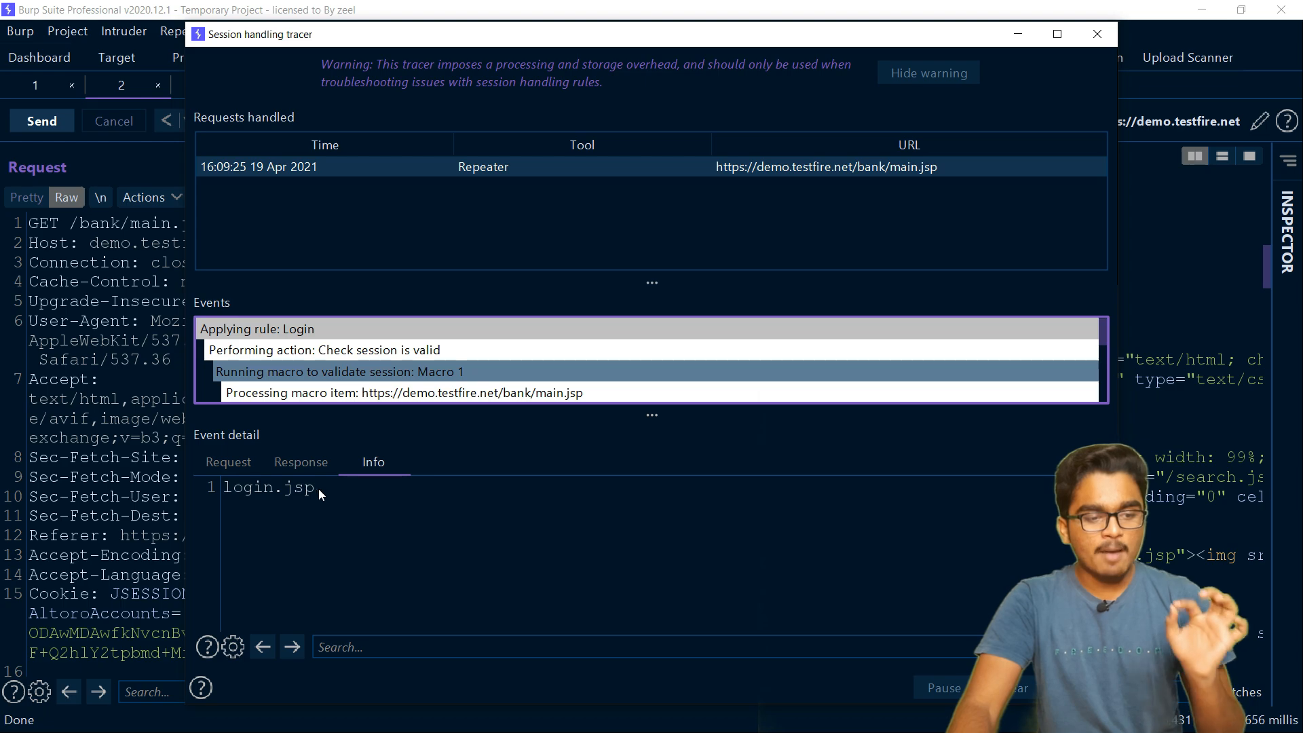
drag(320, 489, 225, 492)
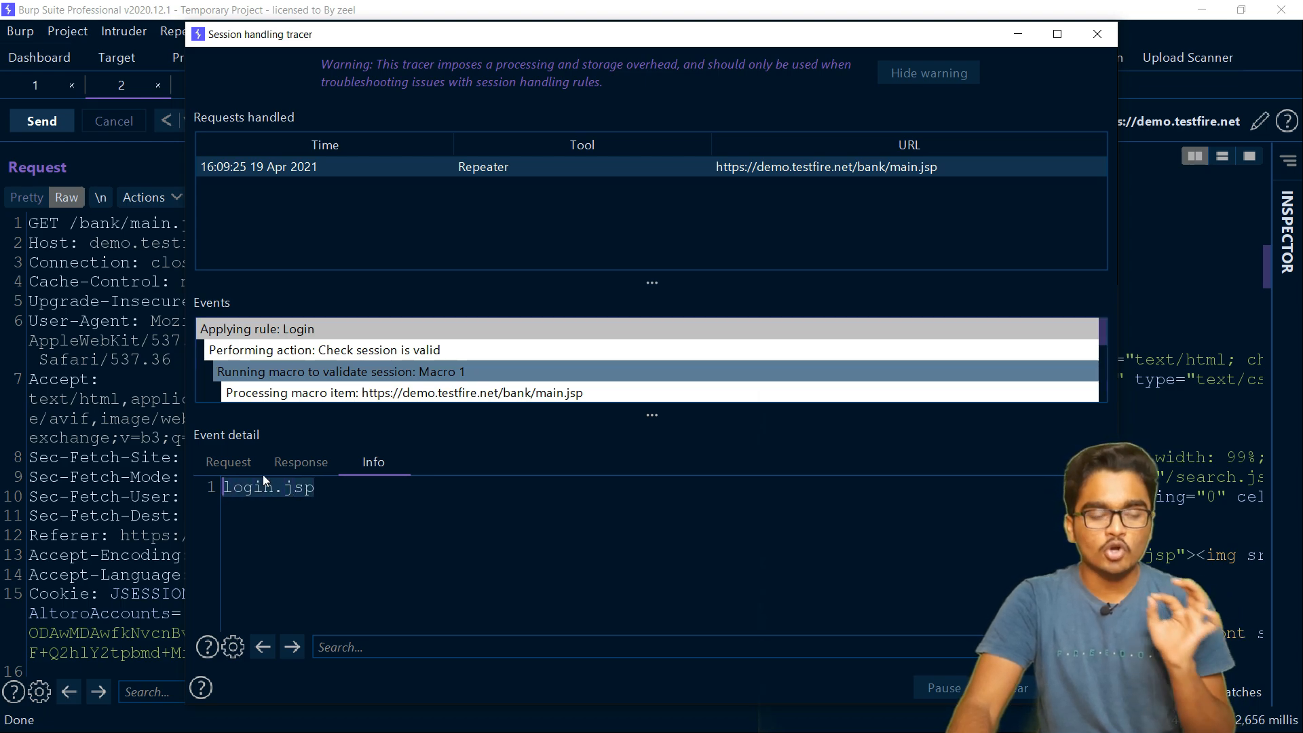
Examine the Macro 1 request to /bank/main.jsp as processed and as issued, including its headers and cookies
click(295, 394)
scroll(297, 588, down, 3)
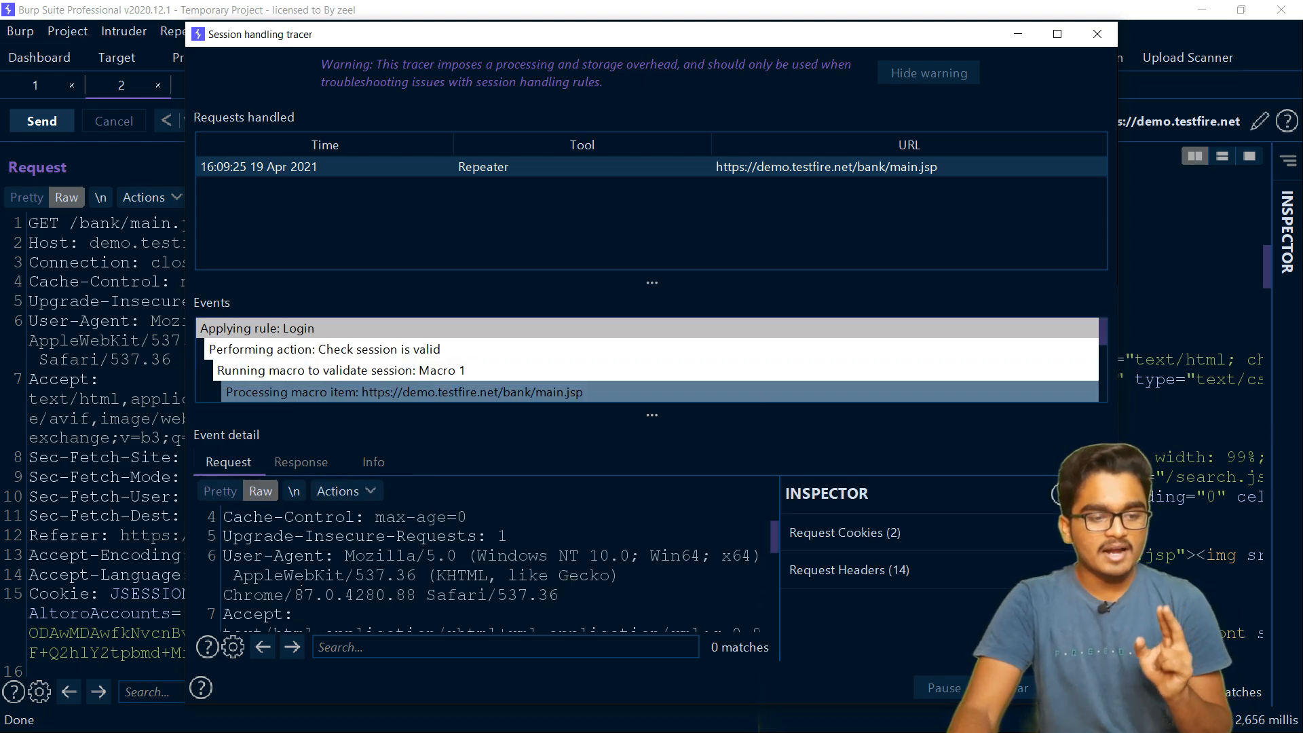
scroll(438, 356, down, 1)
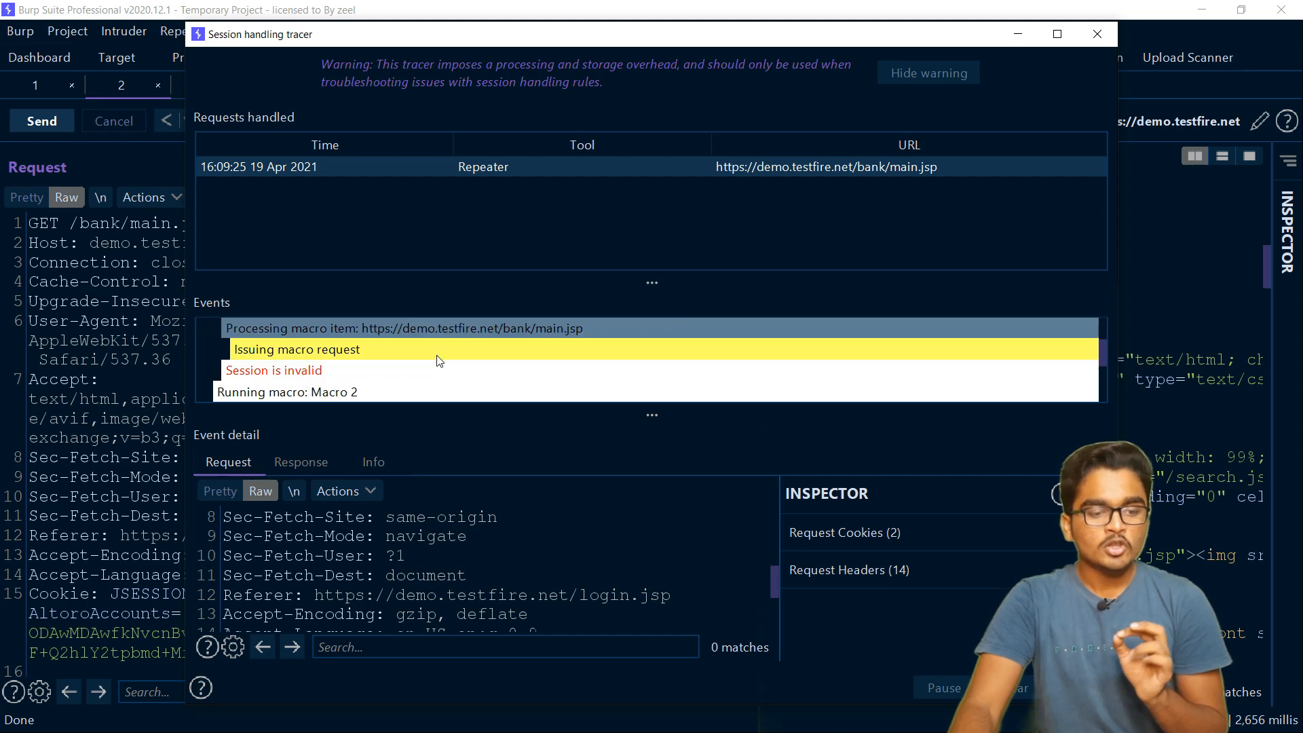
click(309, 350)
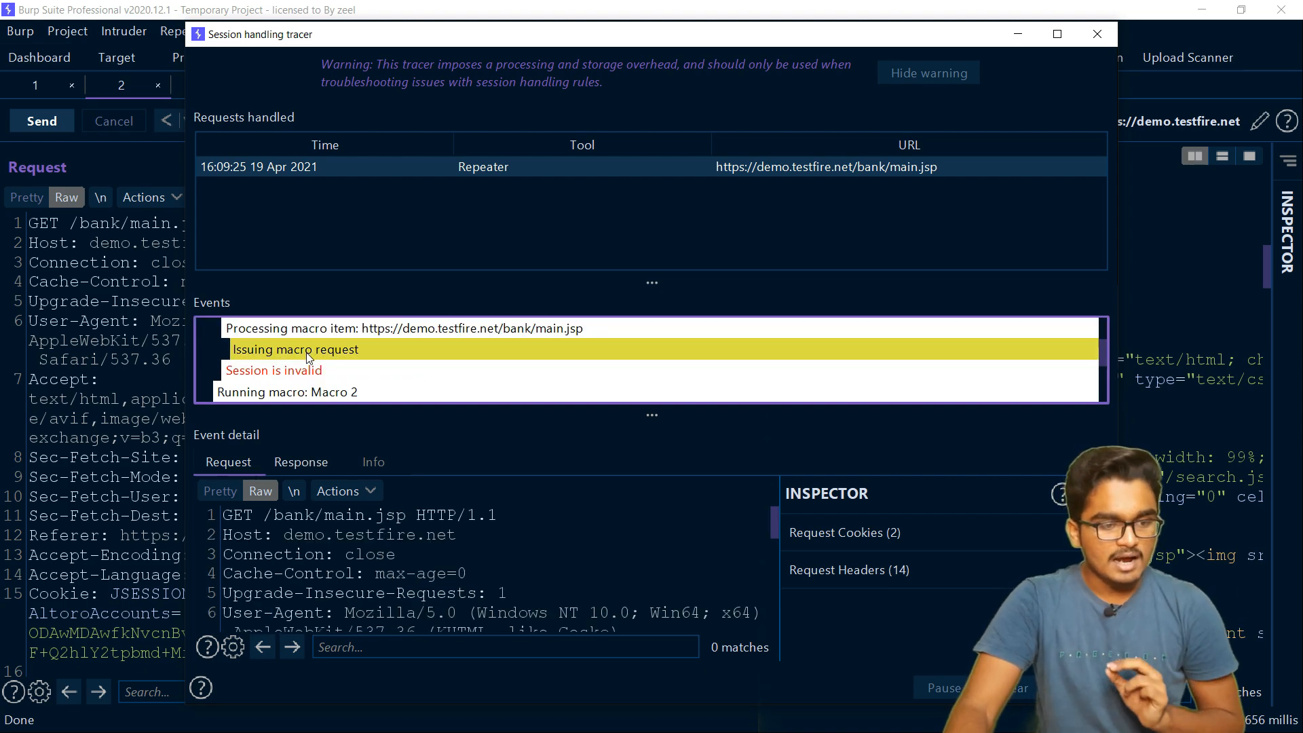
scroll(310, 538, down, 3)
scroll(310, 540, down, 3)
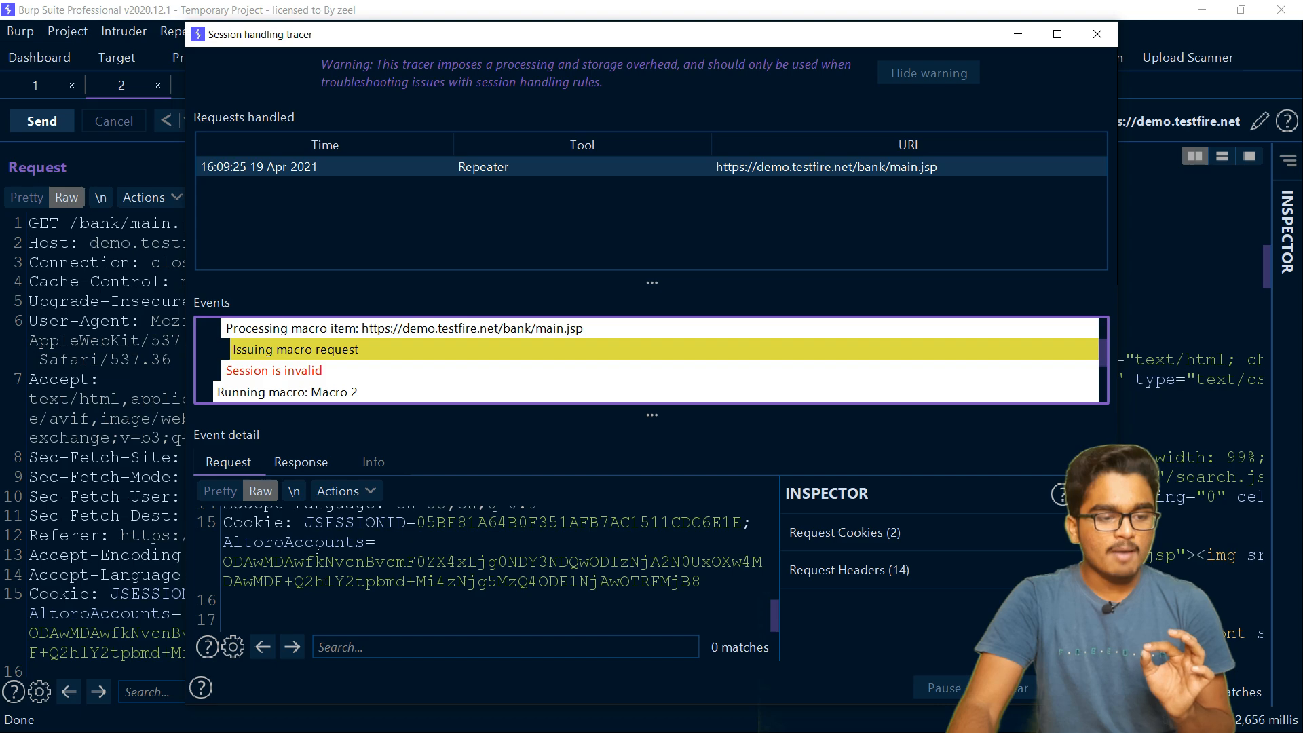
Retrace the session check events from the start of the Login rule to the Macro 1 validity result
click(266, 333)
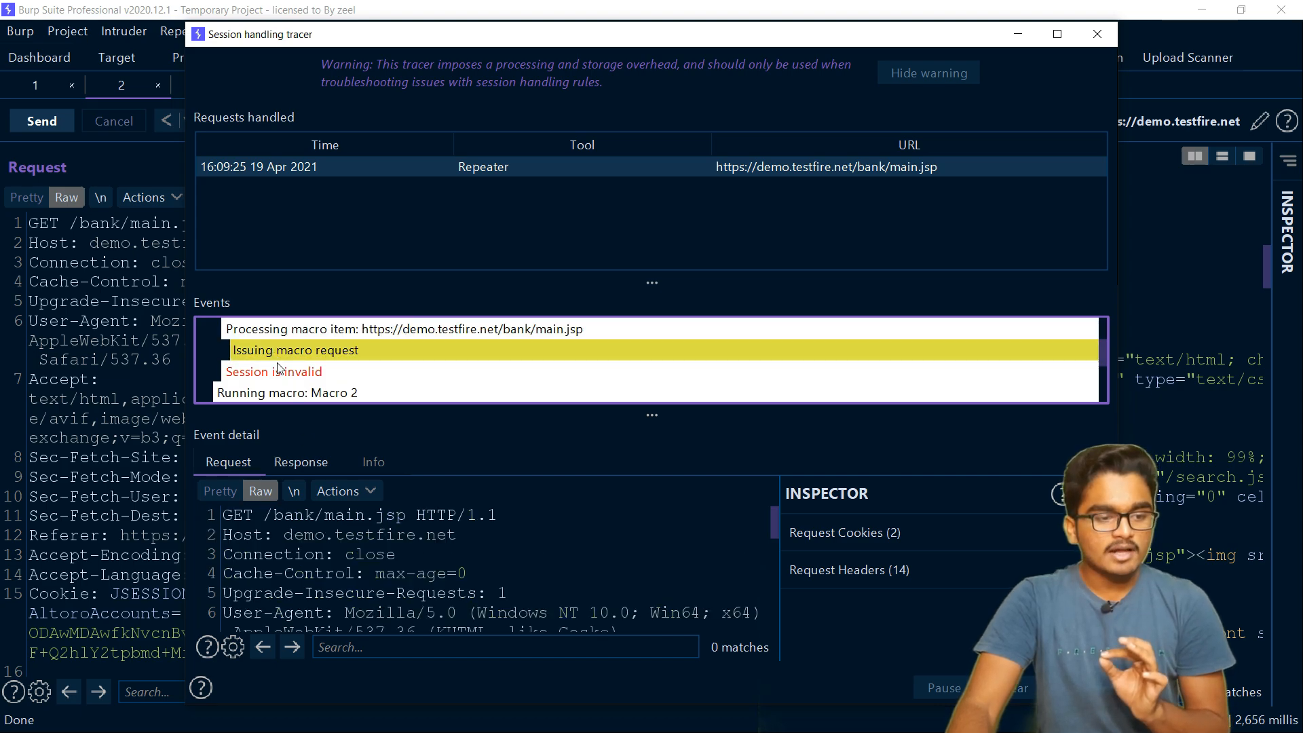
scroll(282, 380, down, 1)
scroll(286, 374, up, 2)
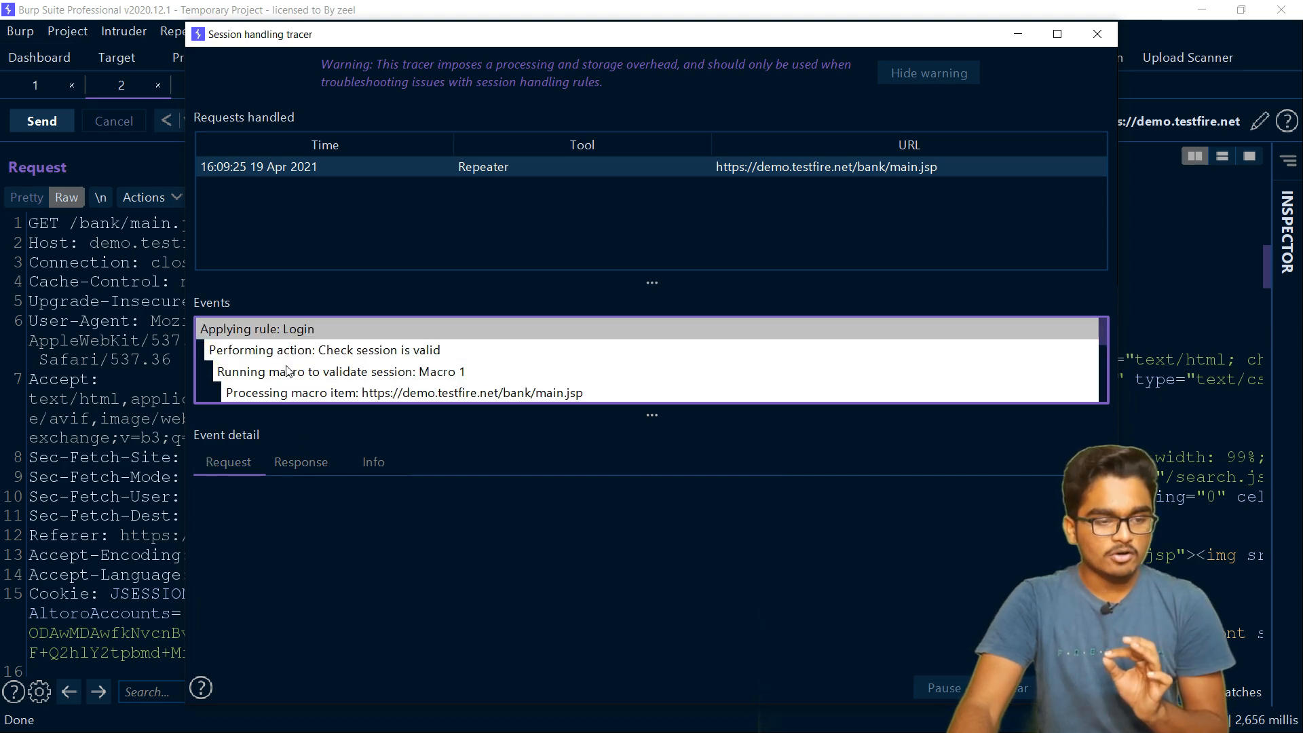
scroll(283, 380, down, 1)
scroll(268, 353, up, 1)
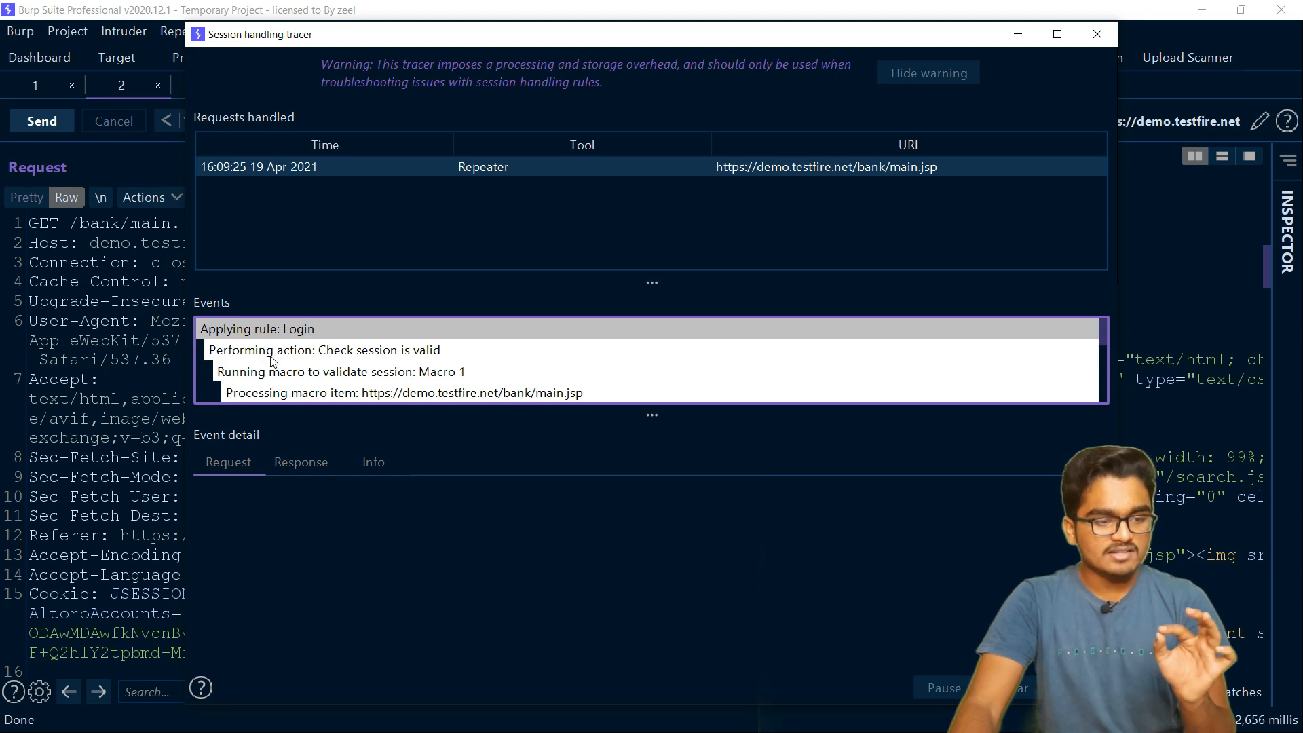
click(273, 357)
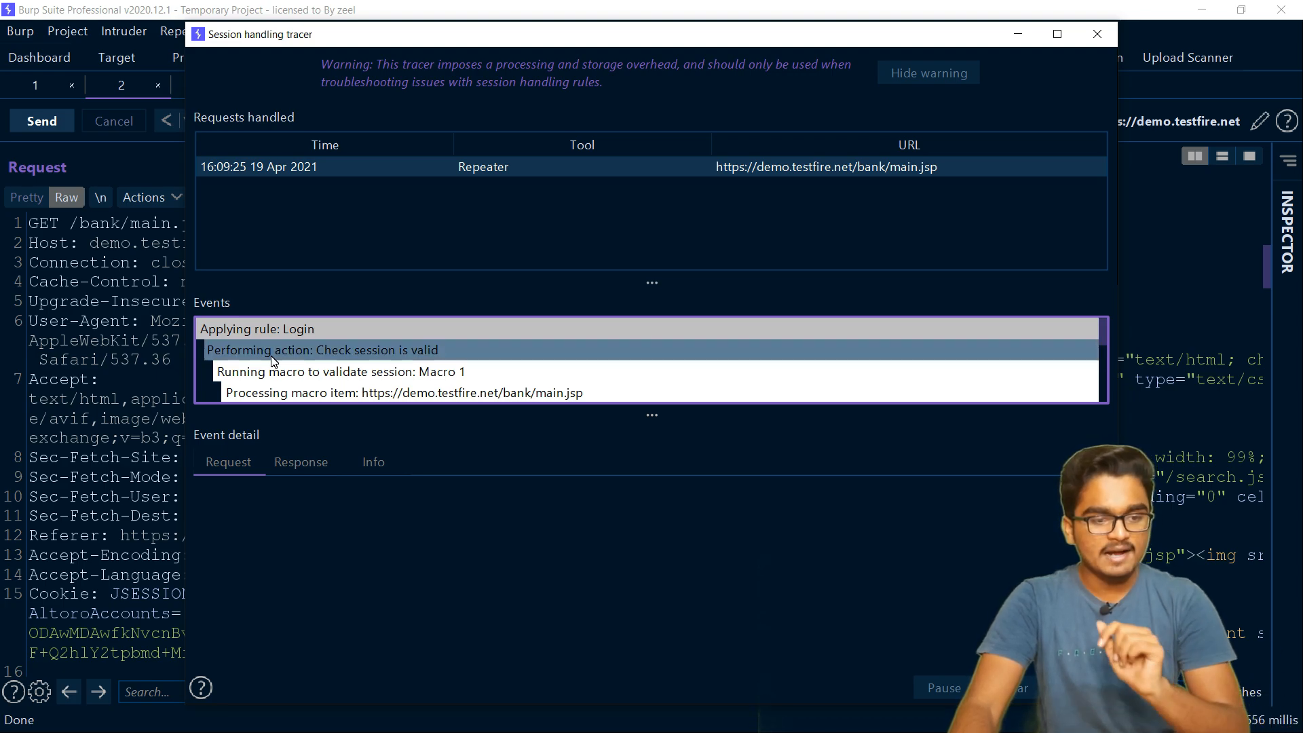
scroll(273, 360, down, 1)
click(272, 374)
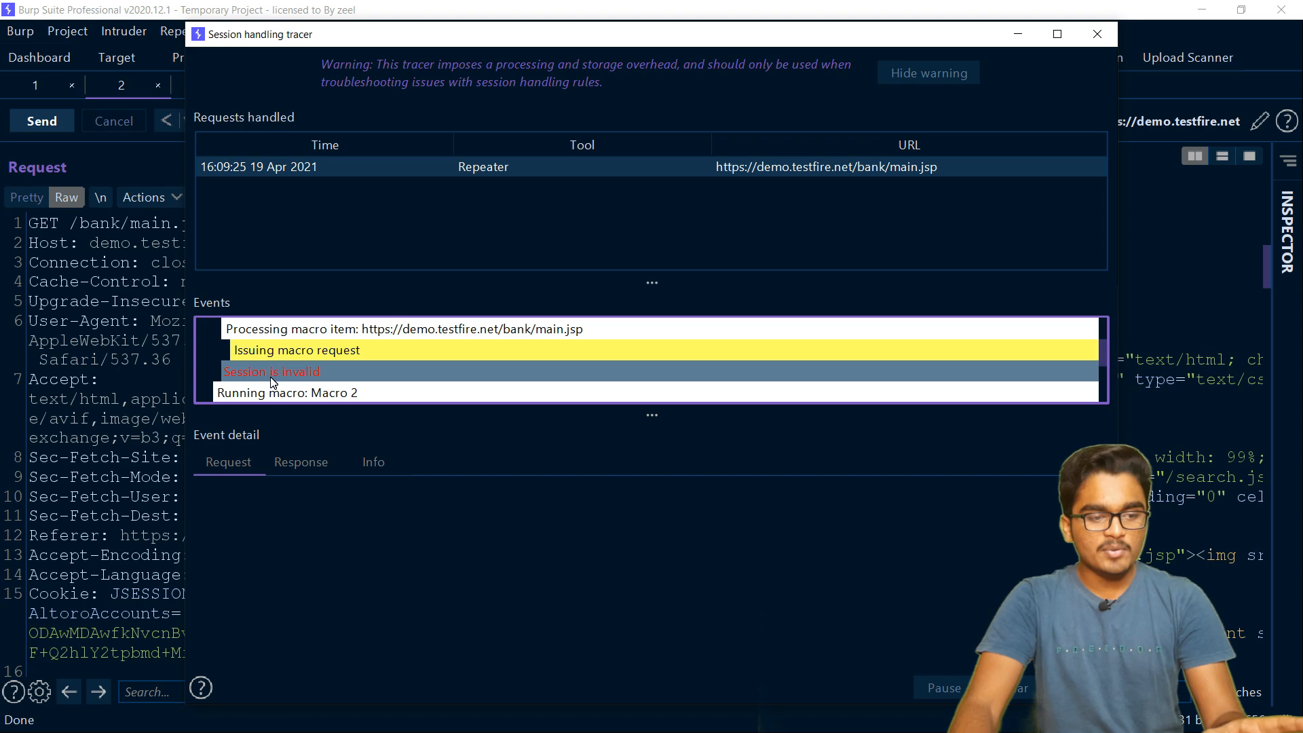
Examine the Macro 2 events for /doLogin: the processed login request, the cookie jar update and the issued macro request
click(288, 393)
scroll(288, 395, down, 1)
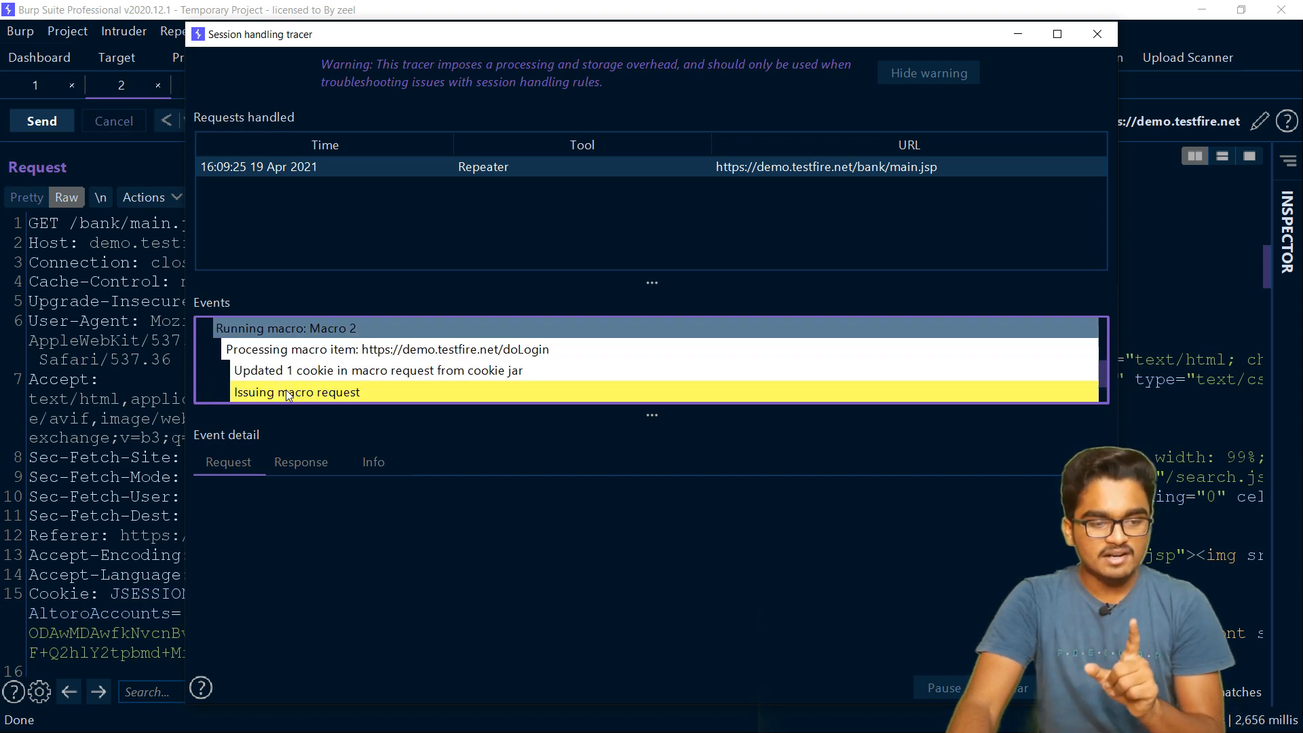
click(284, 353)
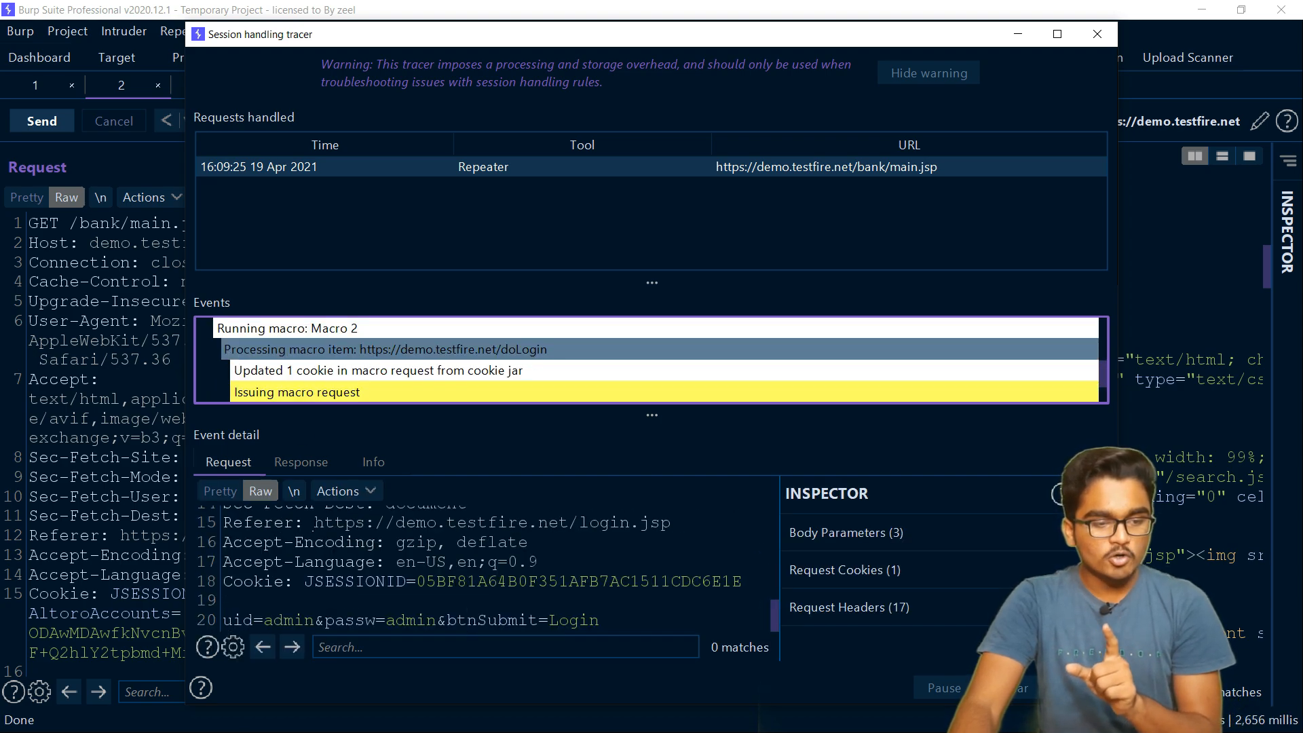
click(309, 370)
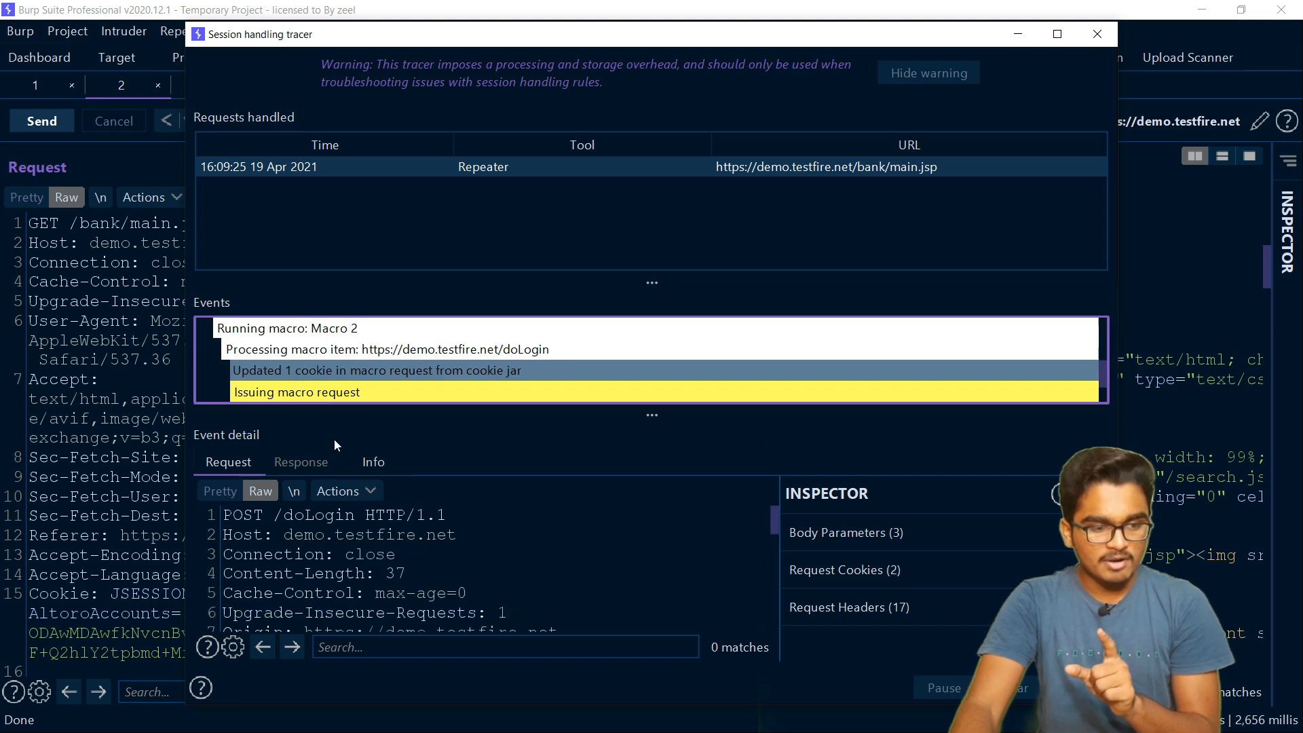
click(300, 394)
scroll(300, 380, down, 1)
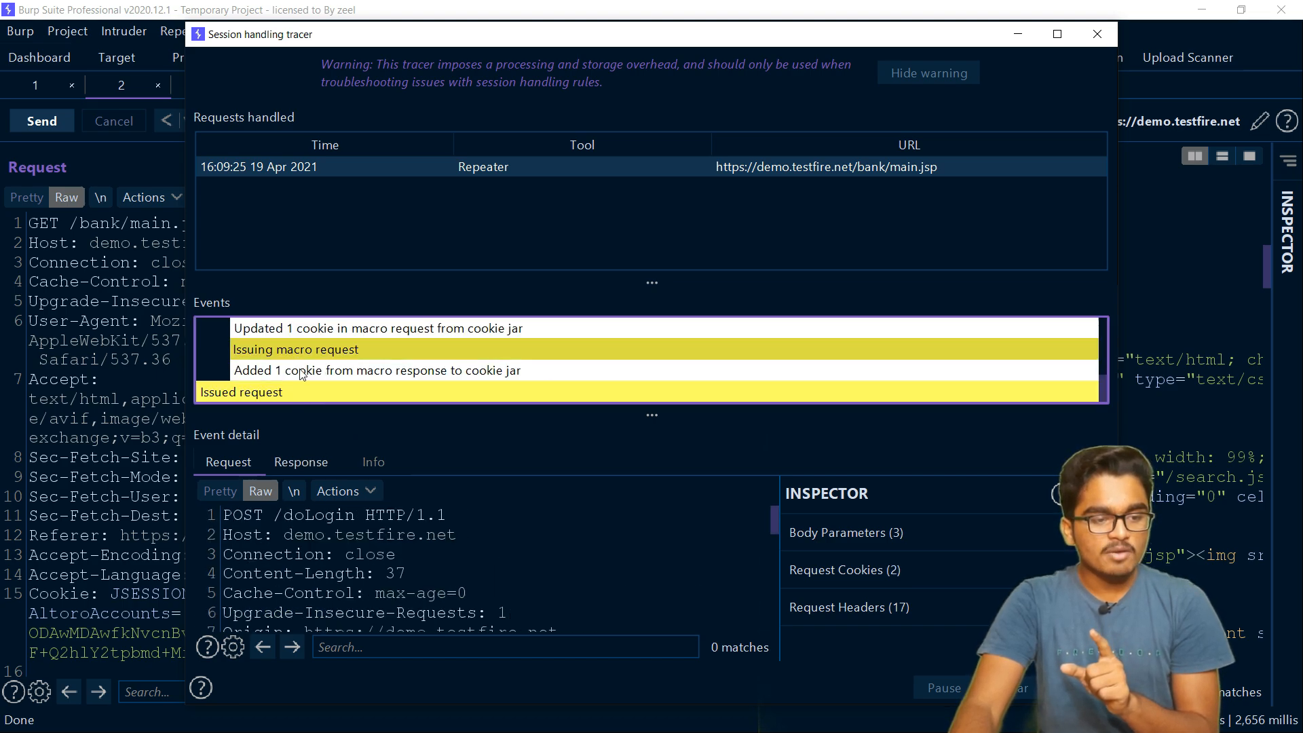
View the event for adding the macro response's cookie, and examine the response of the final issued request
click(301, 378)
click(289, 393)
click(301, 462)
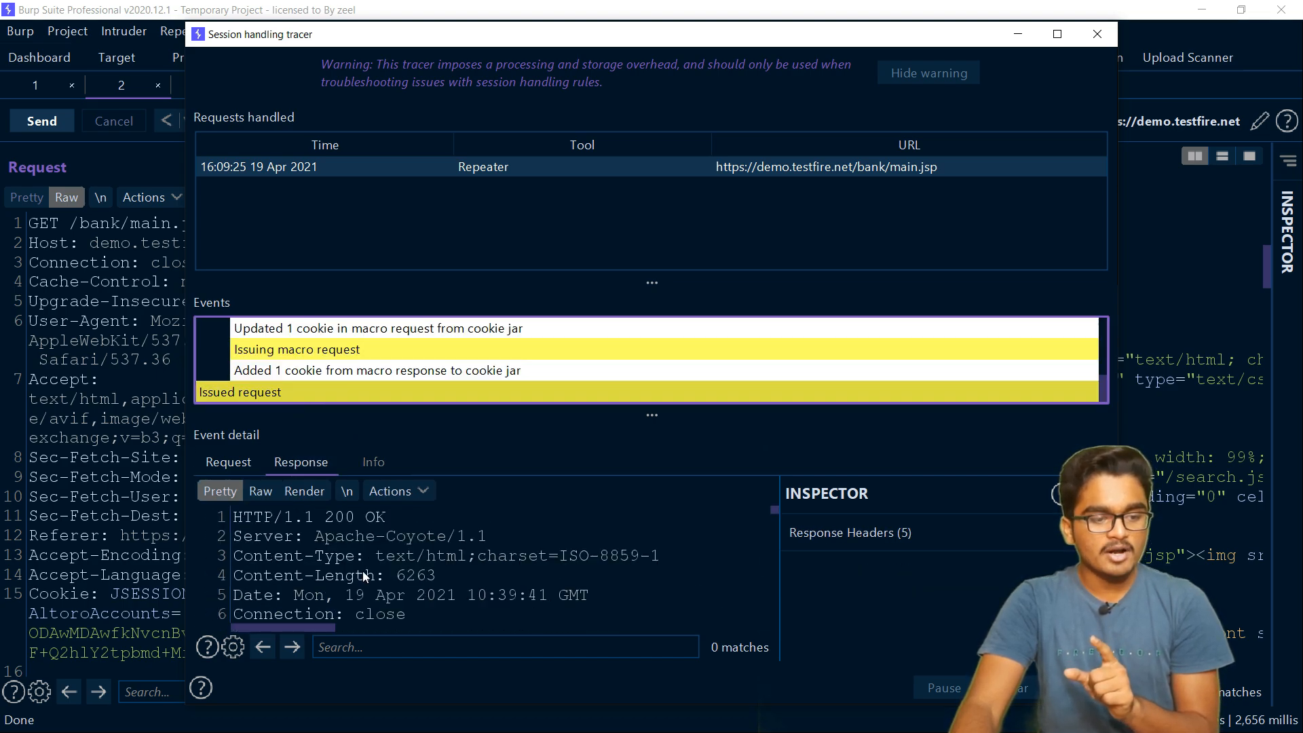
scroll(362, 578, down, 1)
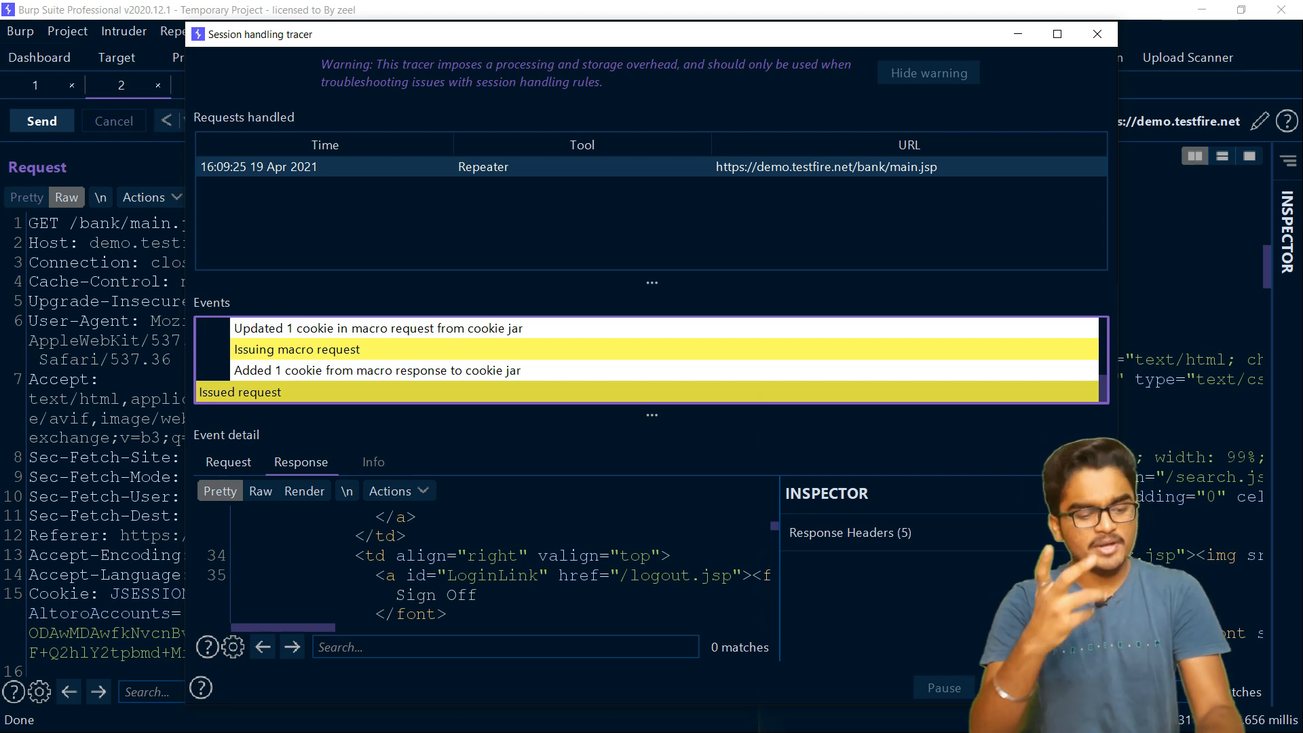
Switch to the browser to check the sign-in state on Altoro Mutual's index.jsp page, and minimize the browser window
key(alt+Tab)
key(alt+Tab)
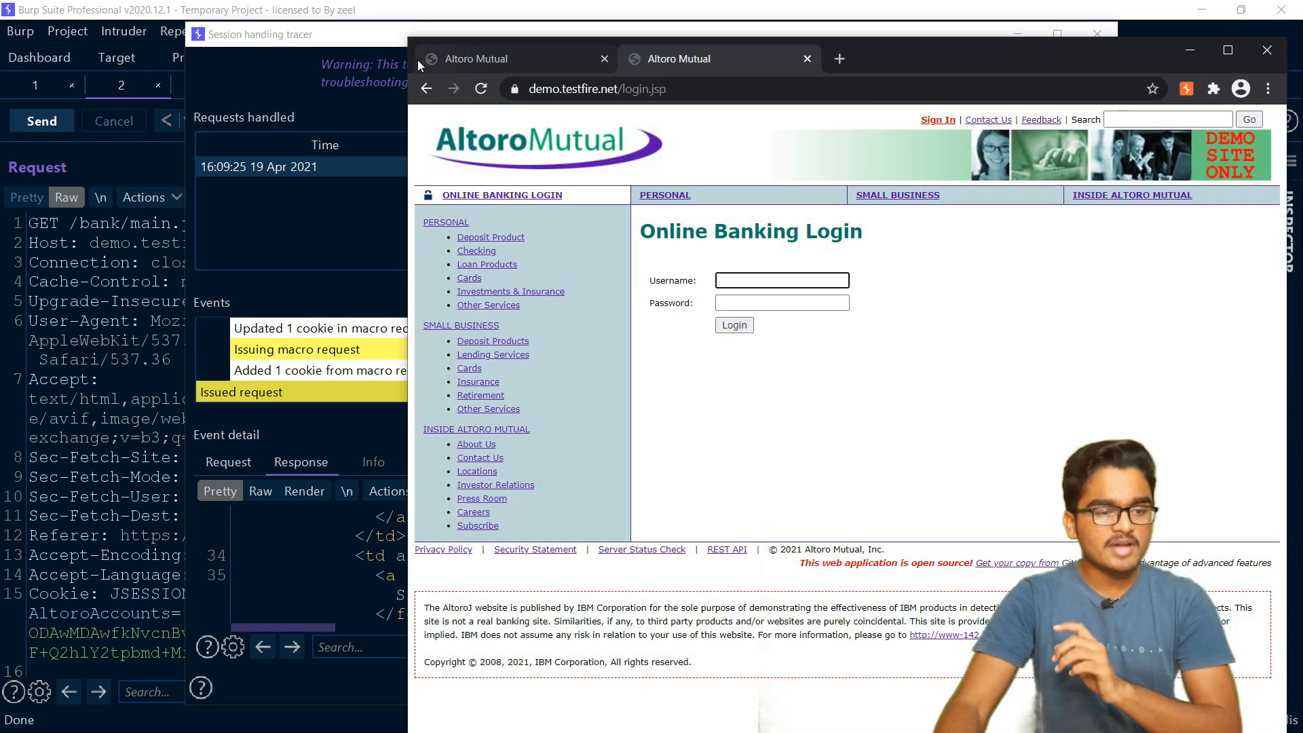
click(479, 91)
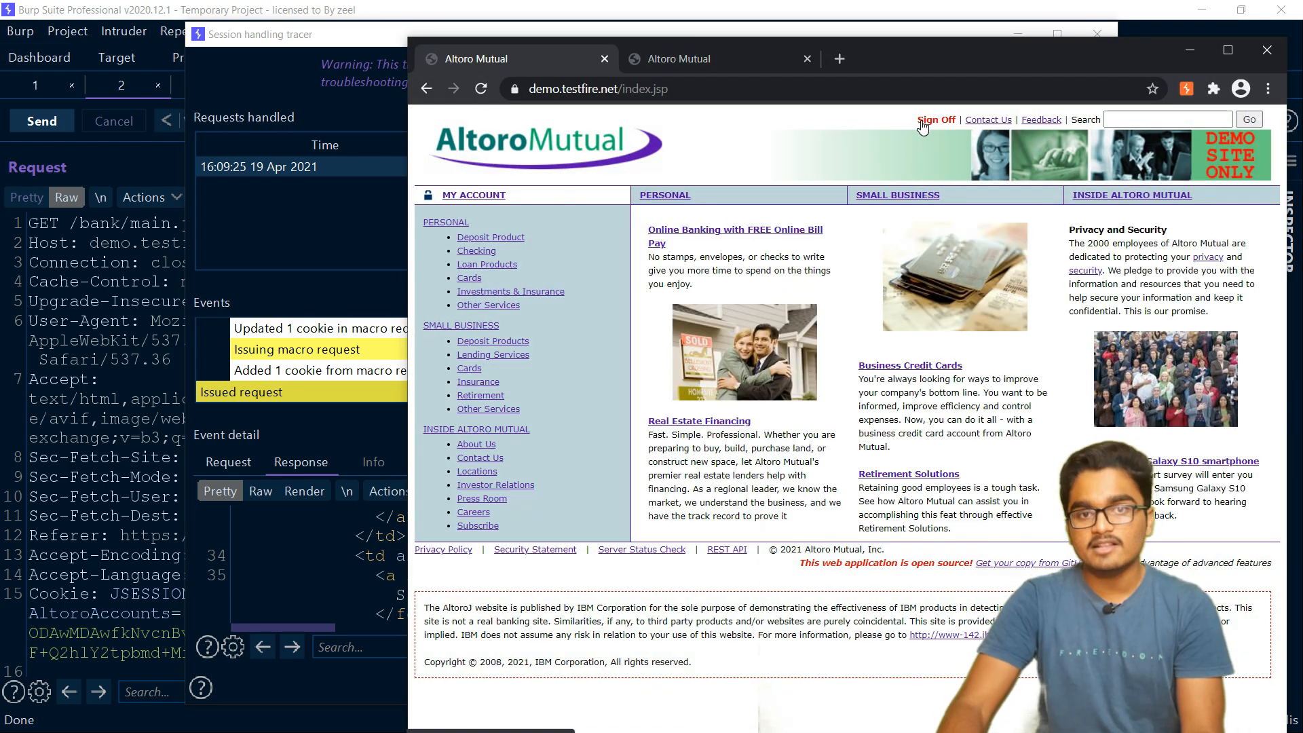
click(1189, 50)
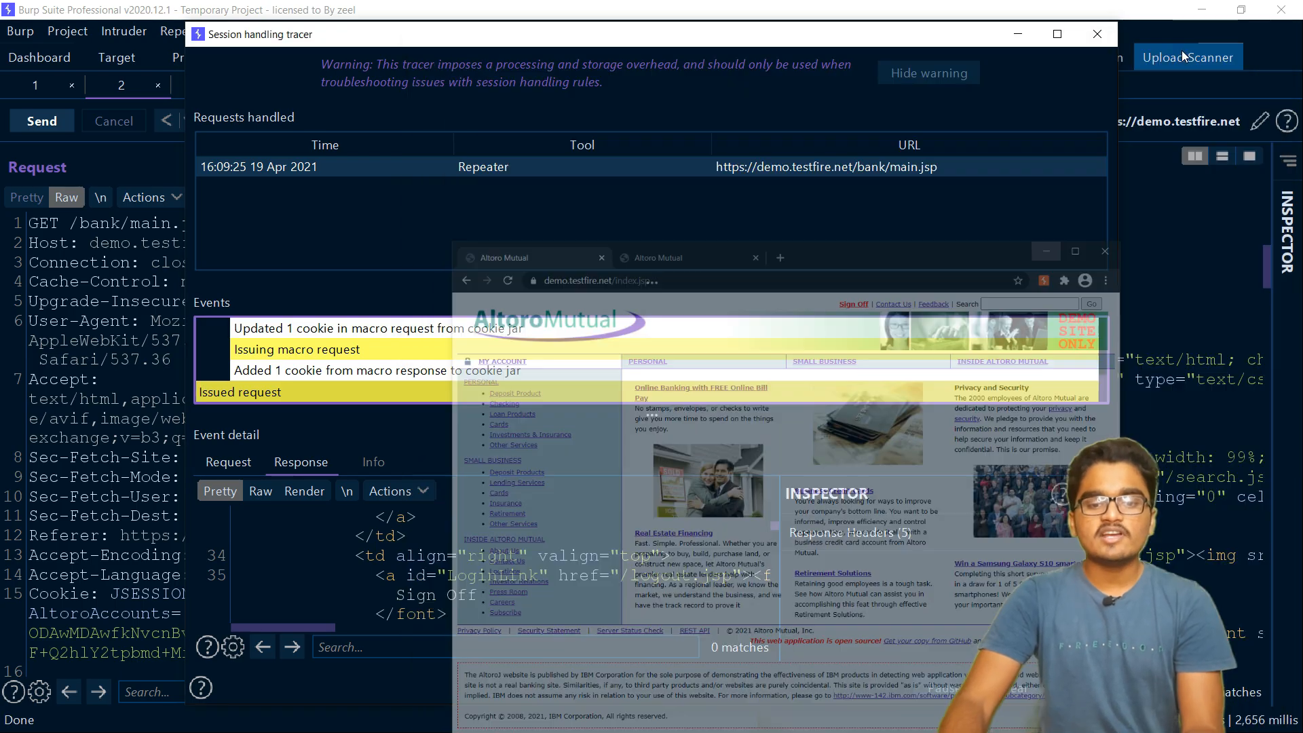